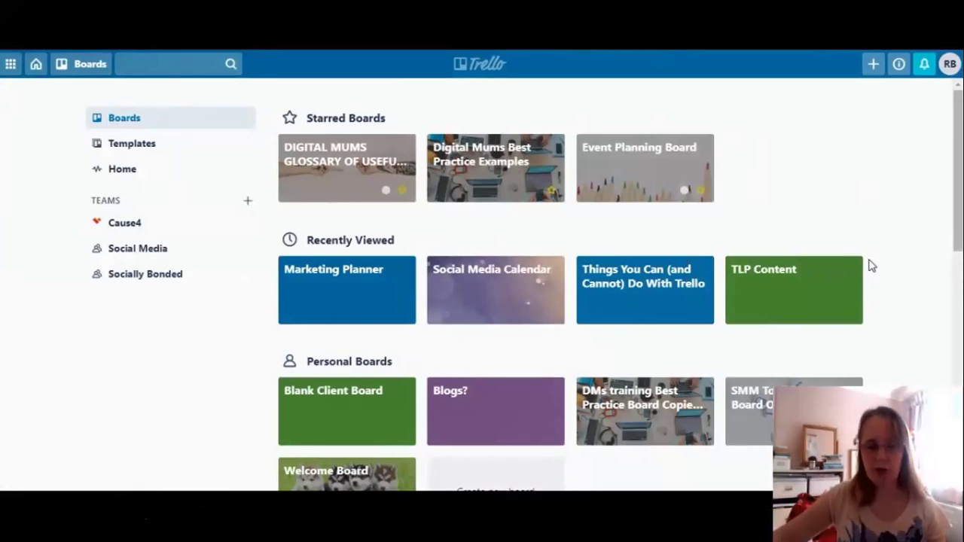
Step: Review the personal boards and the Cause4, Social Media and Socially Bonded team sections on the boards page
scroll(888, 263, down, 3)
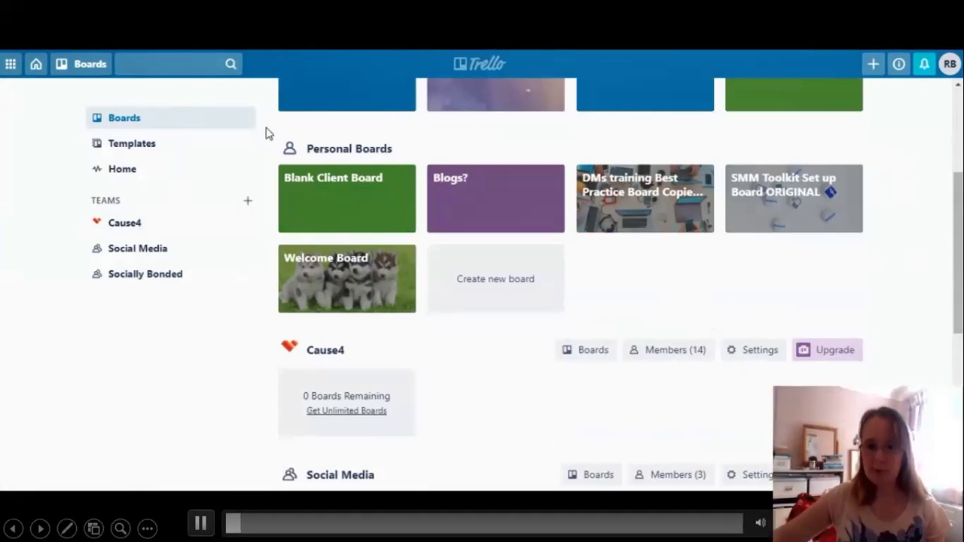
scroll(892, 233, down, 3)
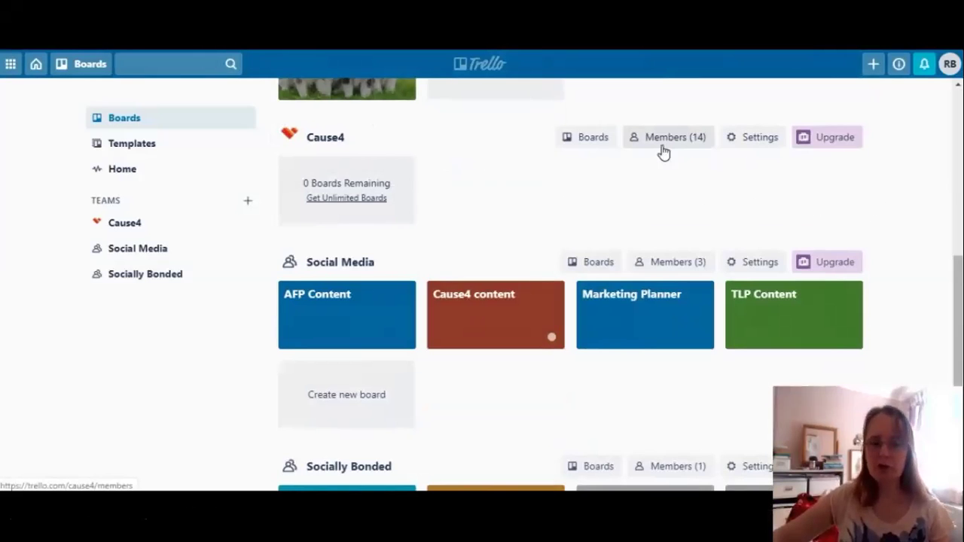
scroll(893, 196, down, 1)
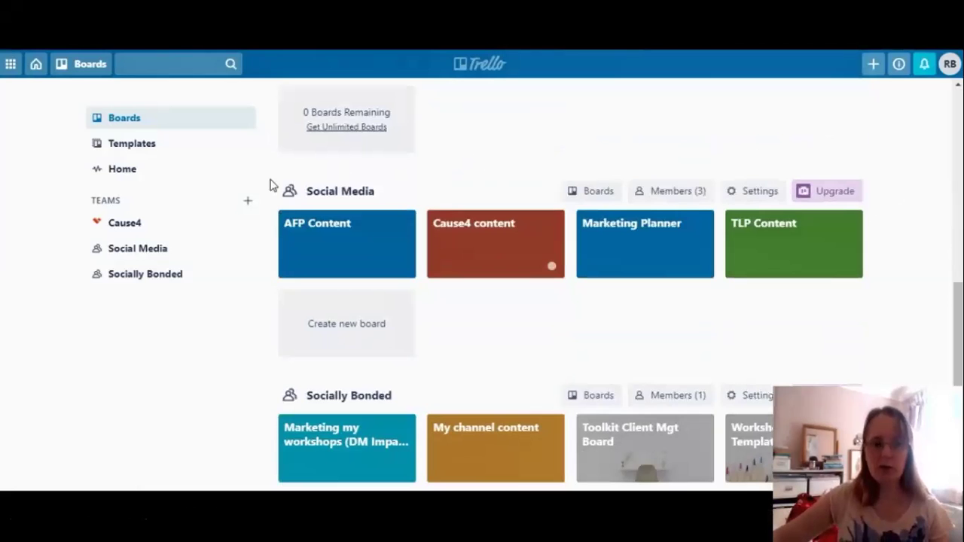
scroll(452, 165, up, 1)
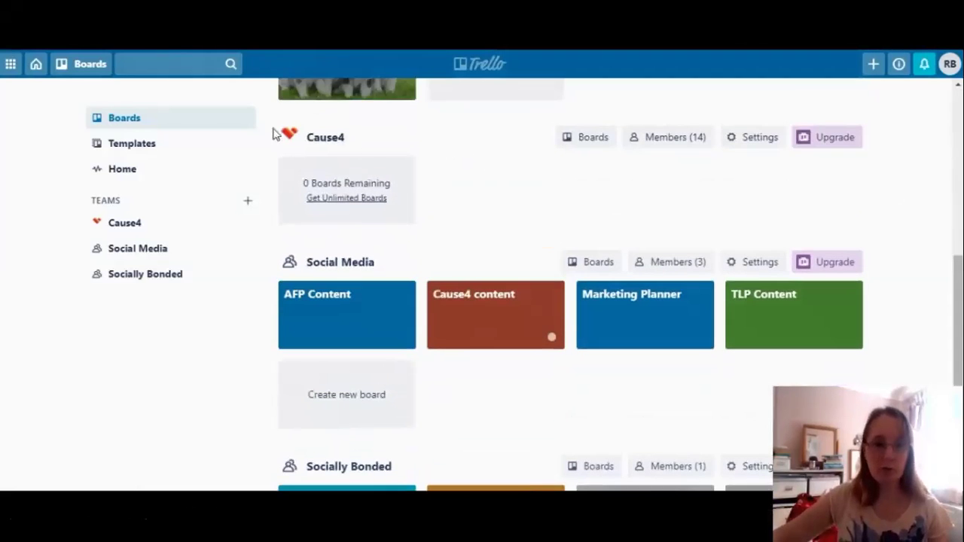
scroll(881, 219, down, 1)
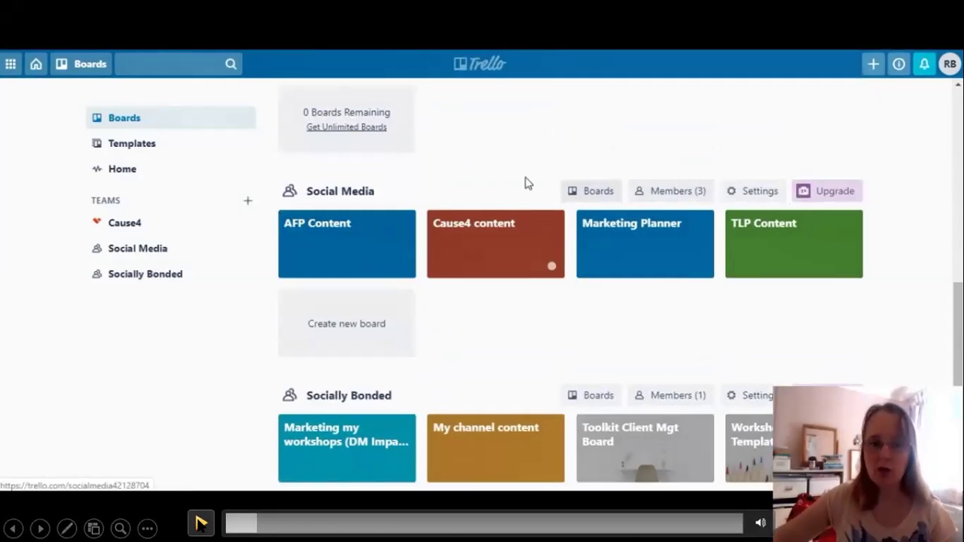
click(198, 521)
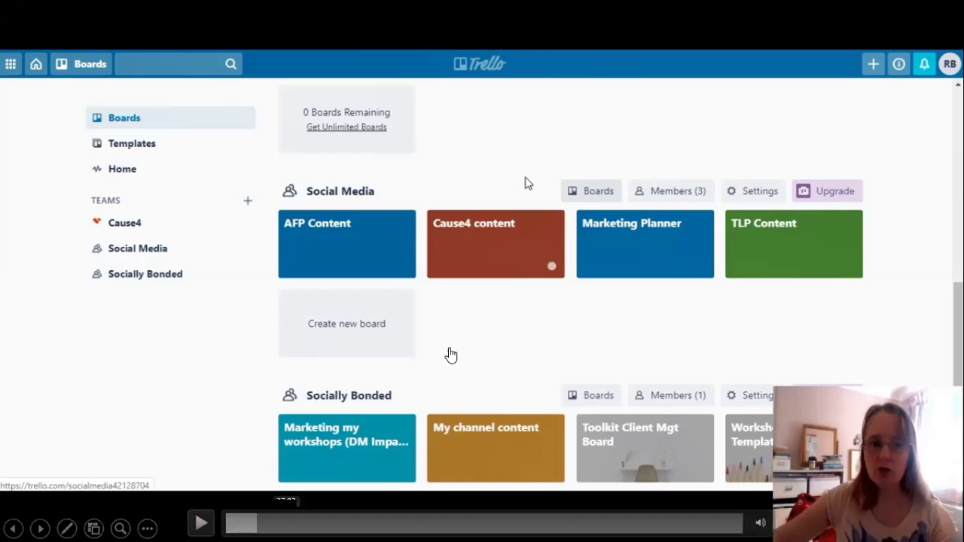
click(200, 523)
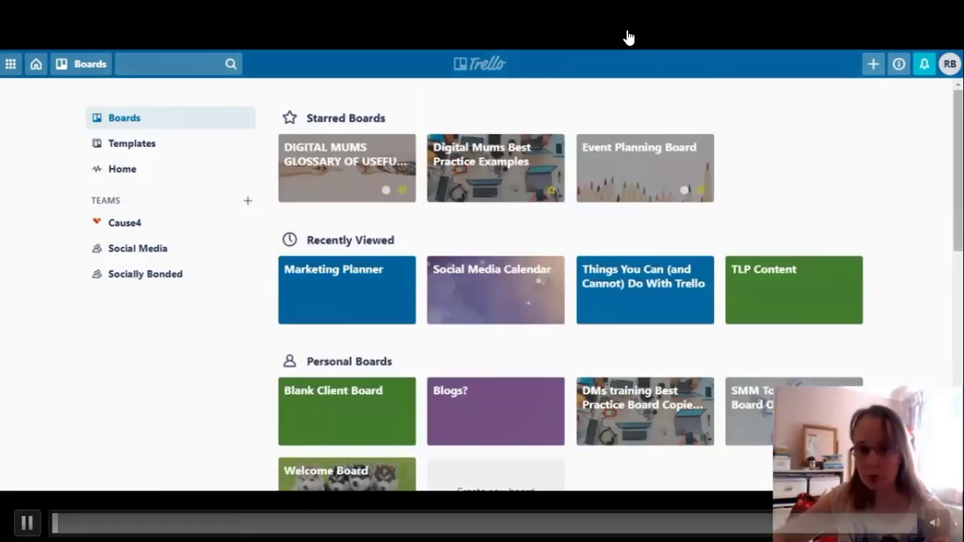
mouse_move(883, 490)
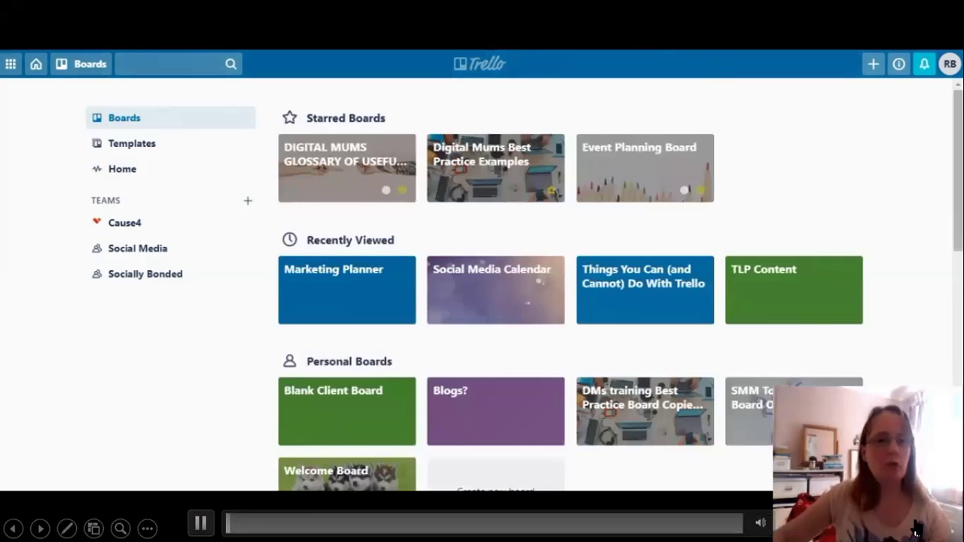
click(206, 528)
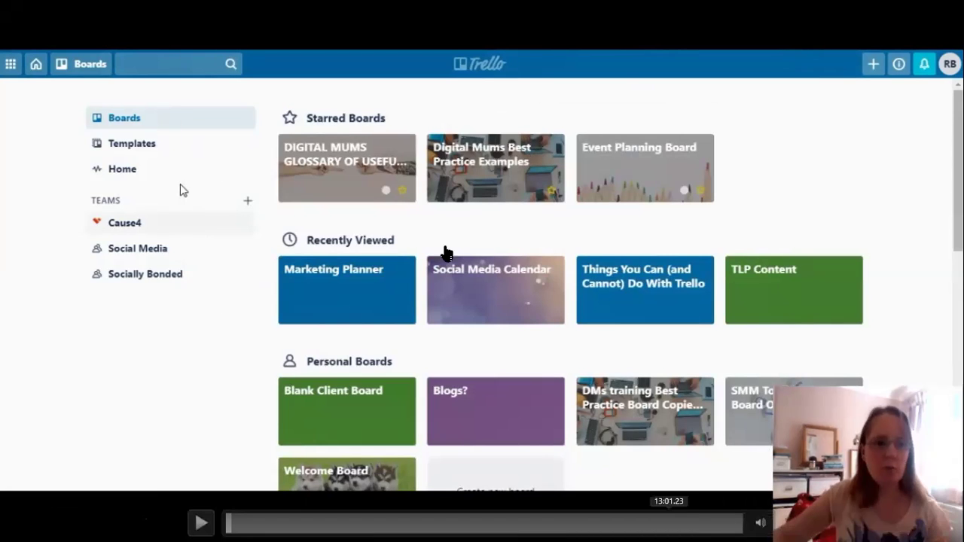
click(200, 524)
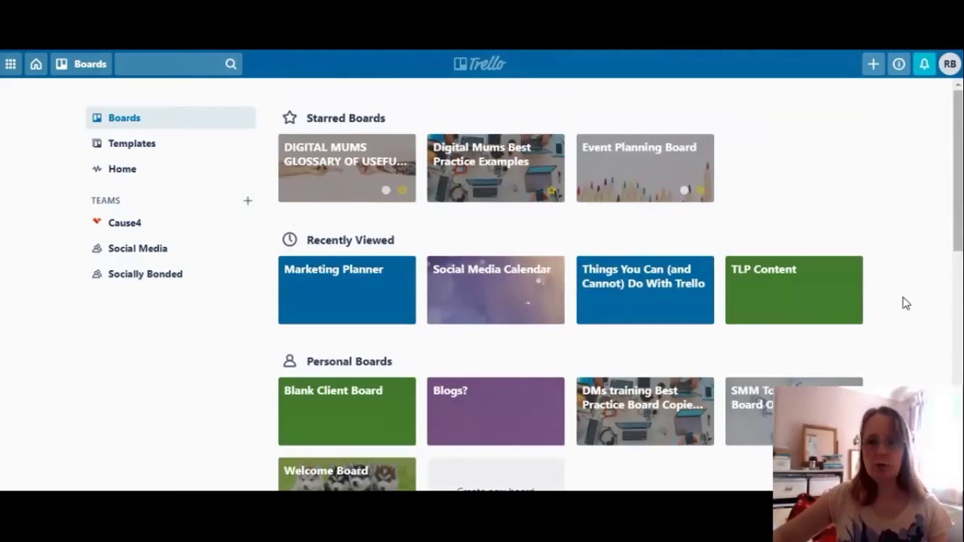
Step: Create a team-visible board titled "Test board" in the Socially Bonded team, checking the visibility options beforehand
click(873, 65)
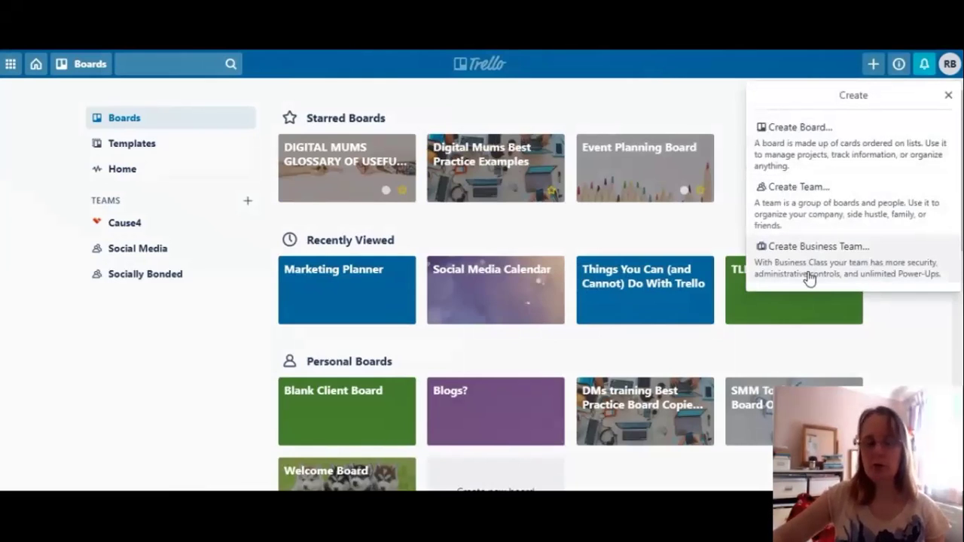
click(799, 148)
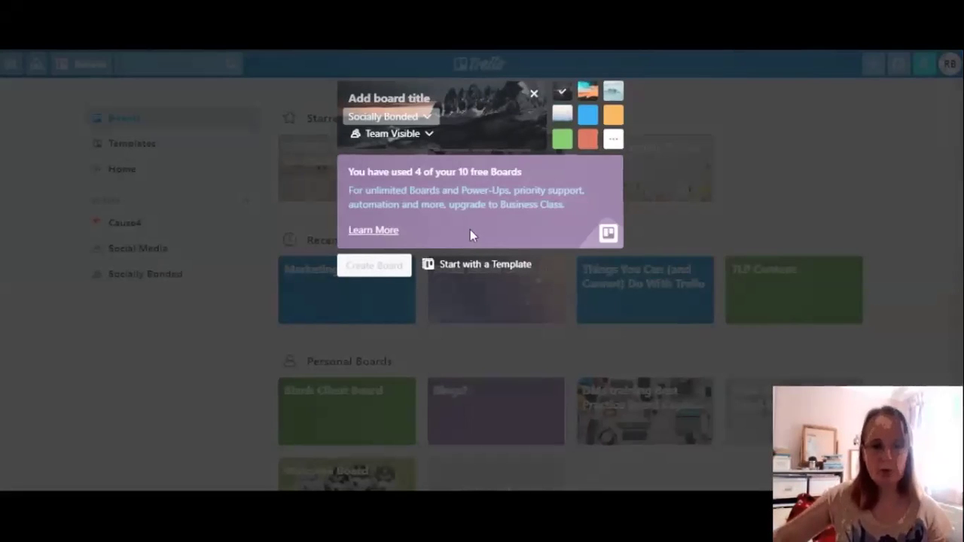
click(372, 141)
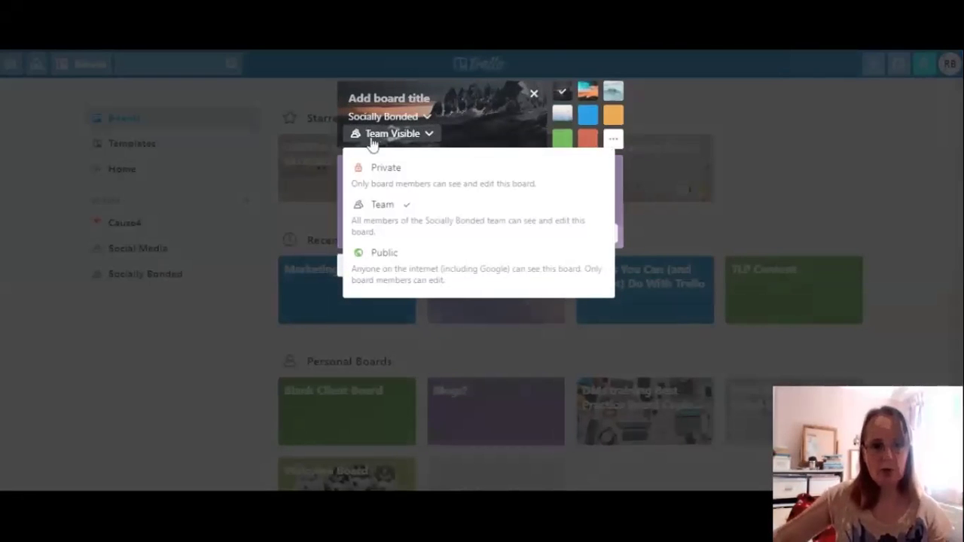
click(372, 141)
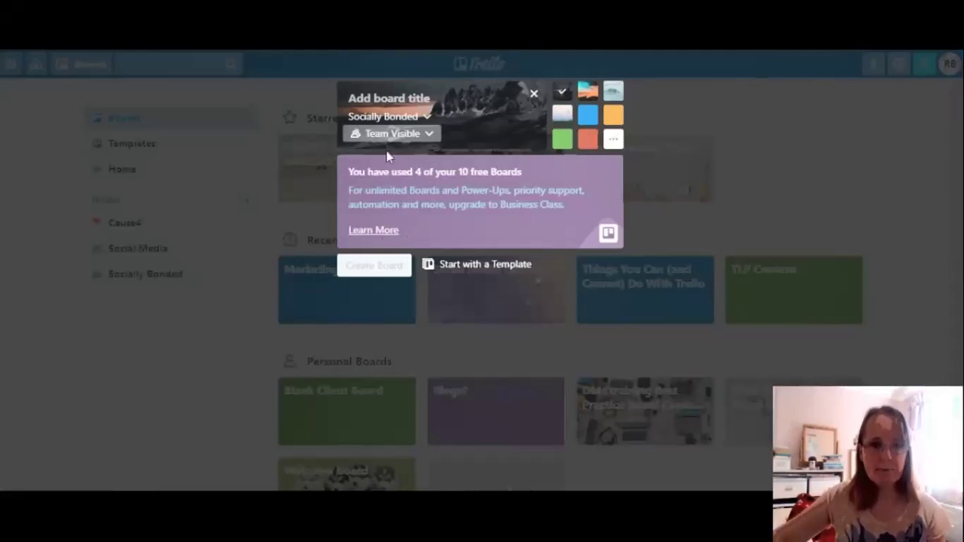
click(397, 93)
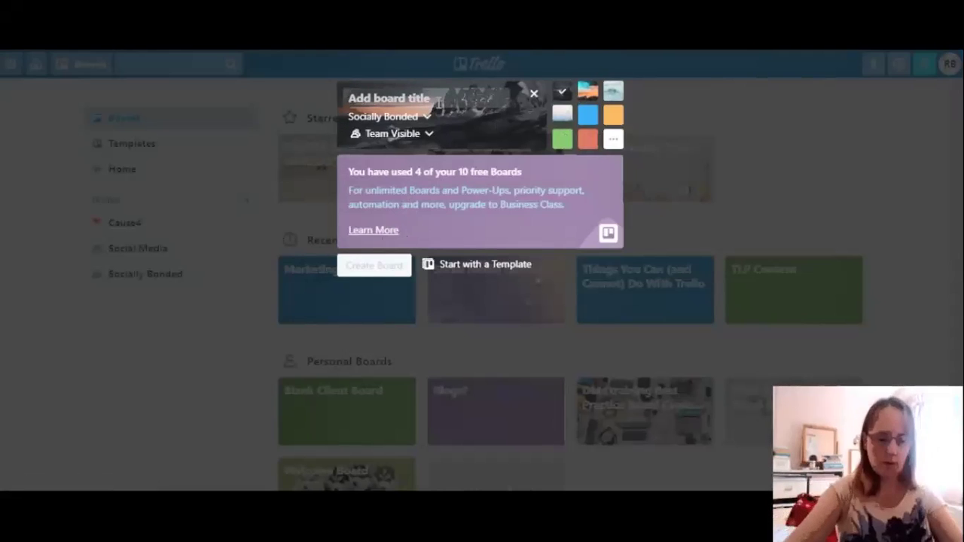
text(Test board)
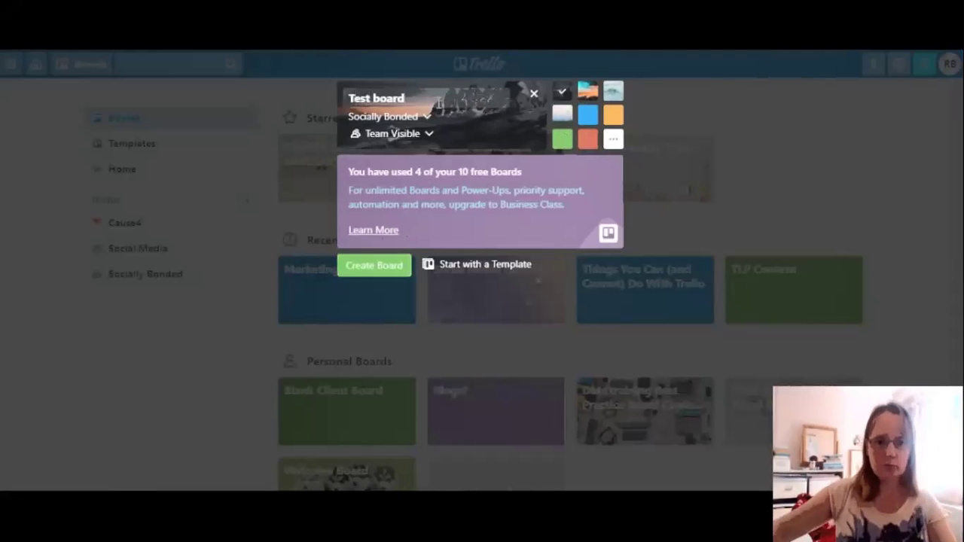
click(391, 276)
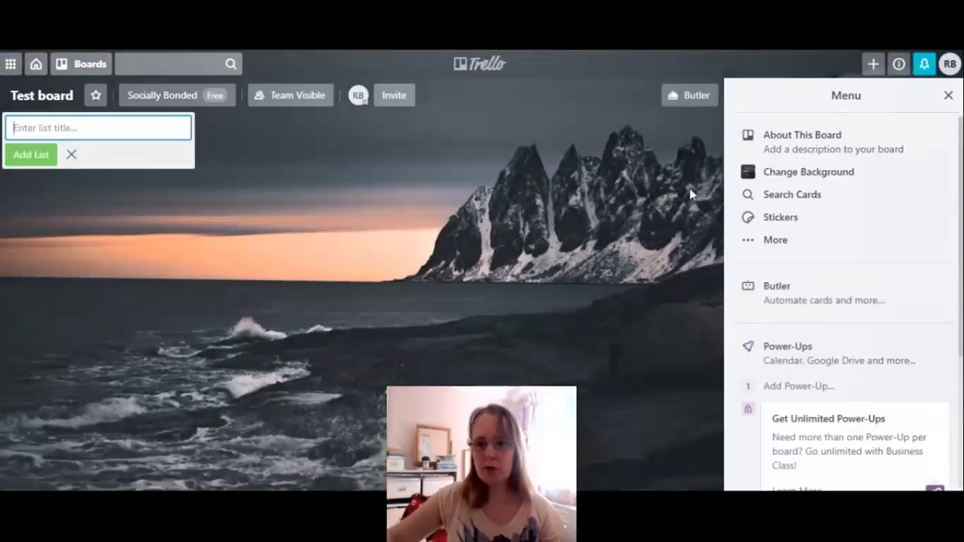
Step: Change the Test board's background to the solid orange colour and return to the main board options
click(805, 172)
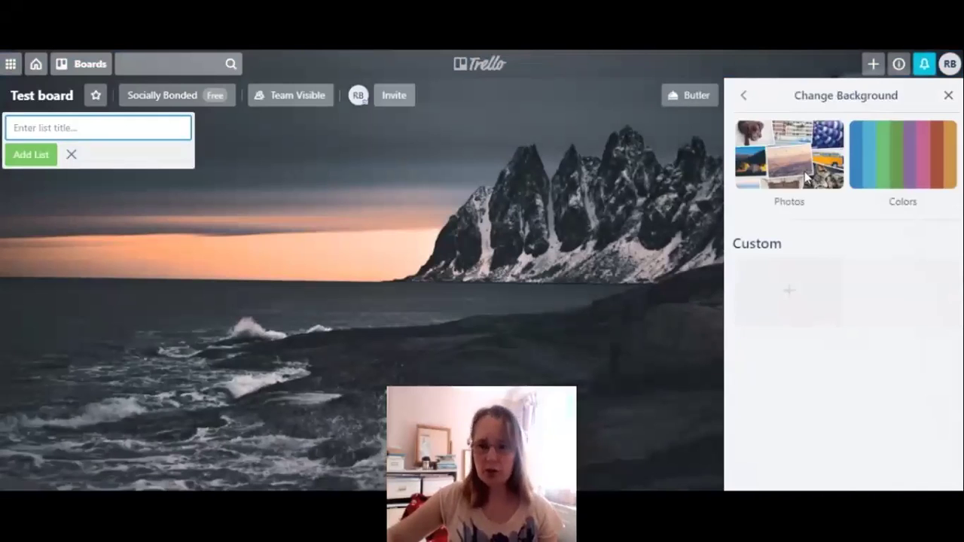
click(903, 154)
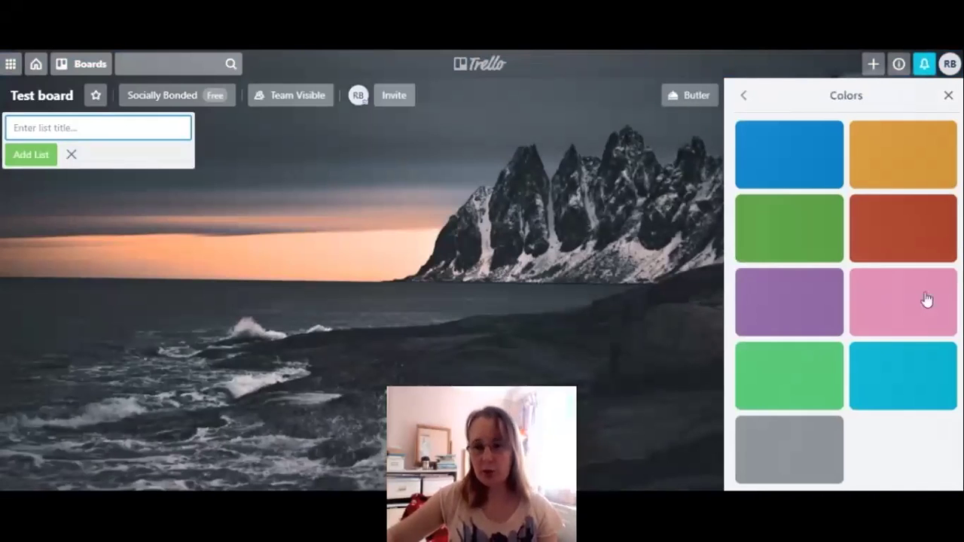
click(914, 164)
click(743, 99)
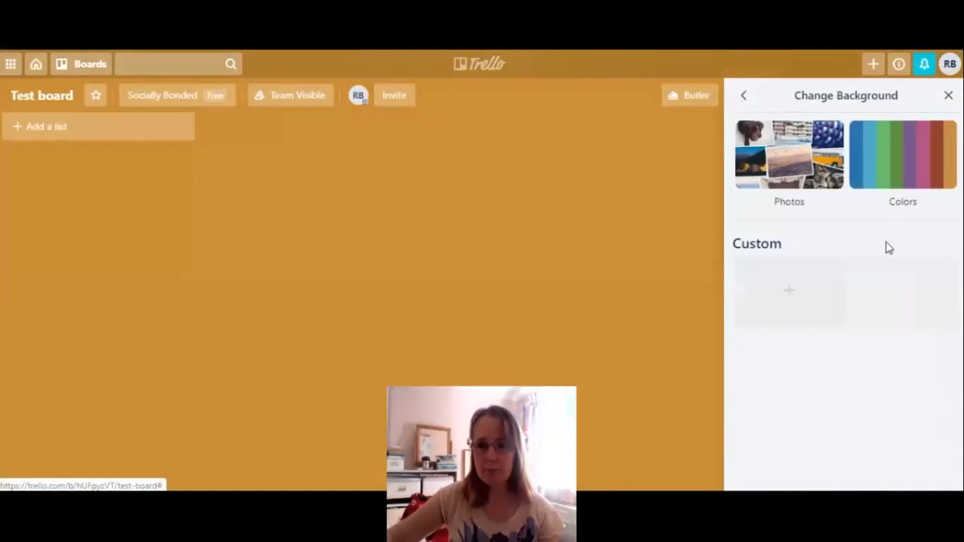
click(744, 100)
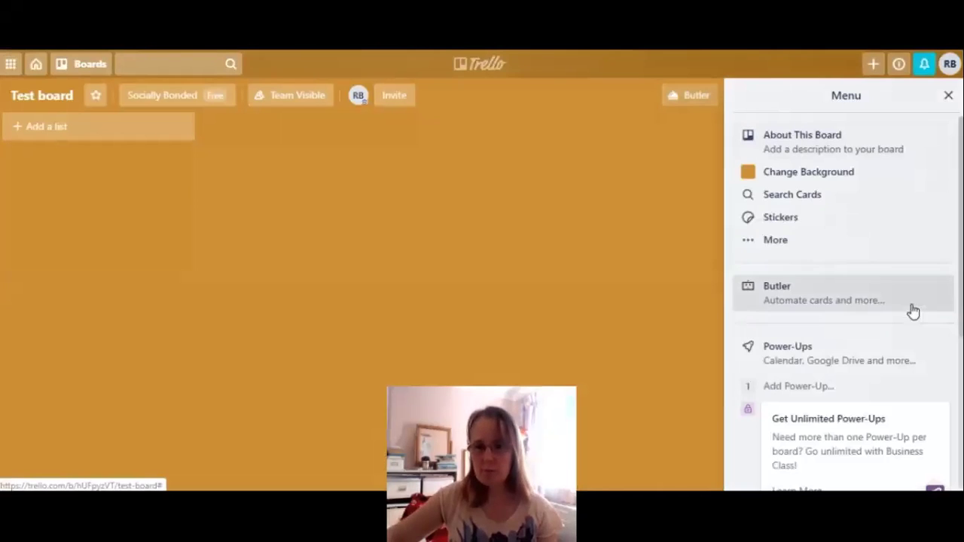
Step: Look over the available stickers and the board's additional options
click(786, 220)
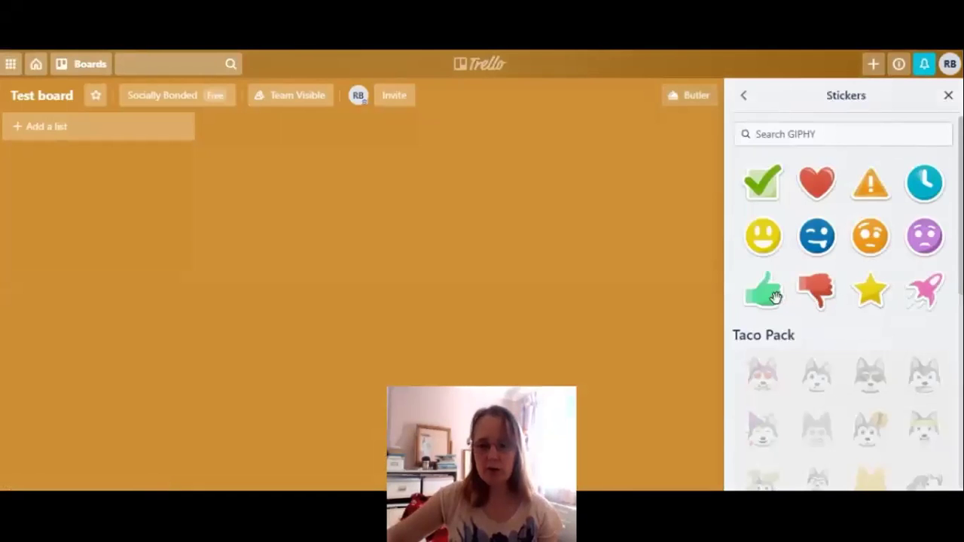
click(744, 96)
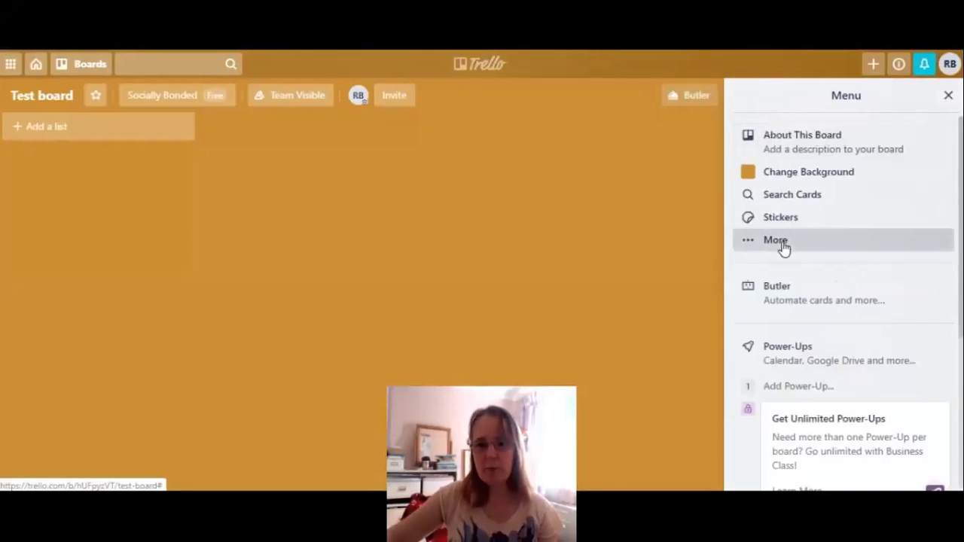
click(775, 241)
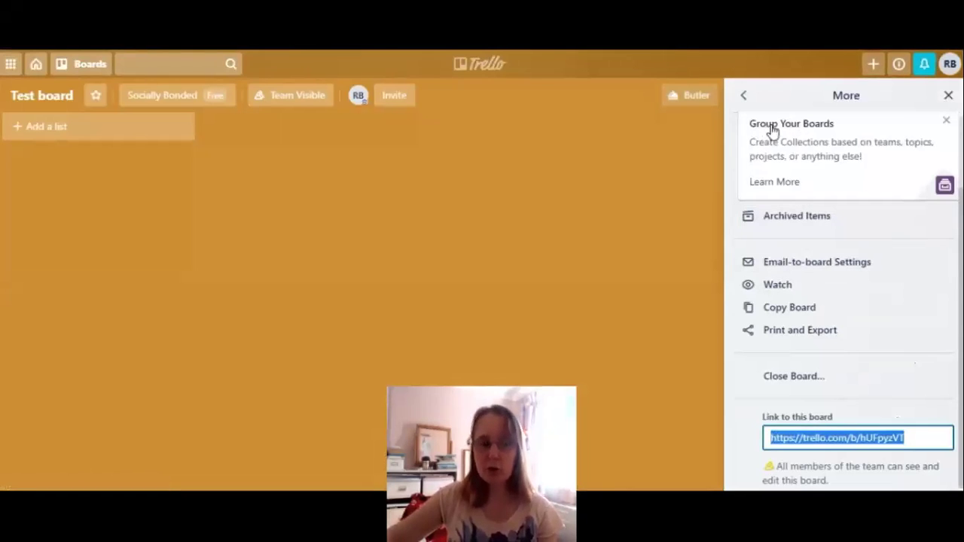
Step: Review the email-to-board settings, including the board's email address and the list and position choices for emailed cards
click(861, 263)
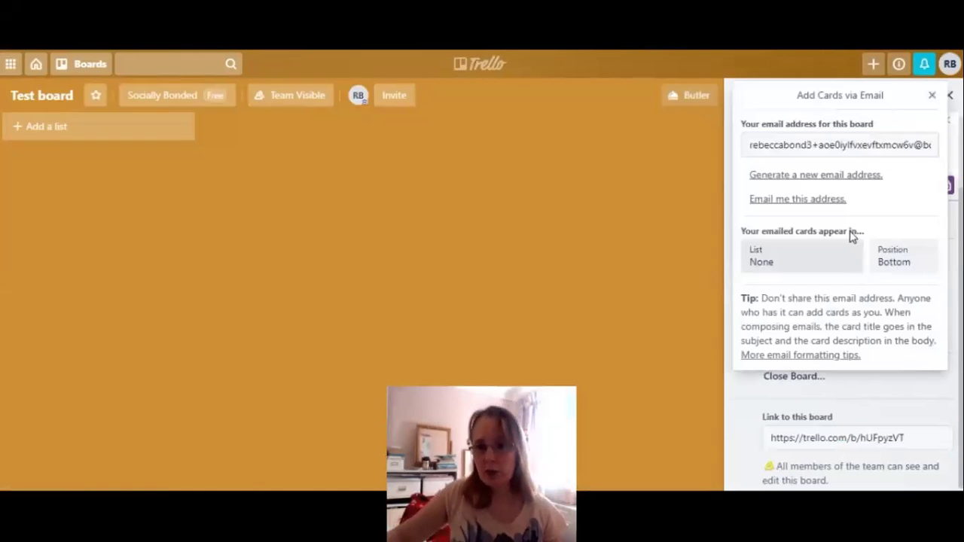
click(746, 146)
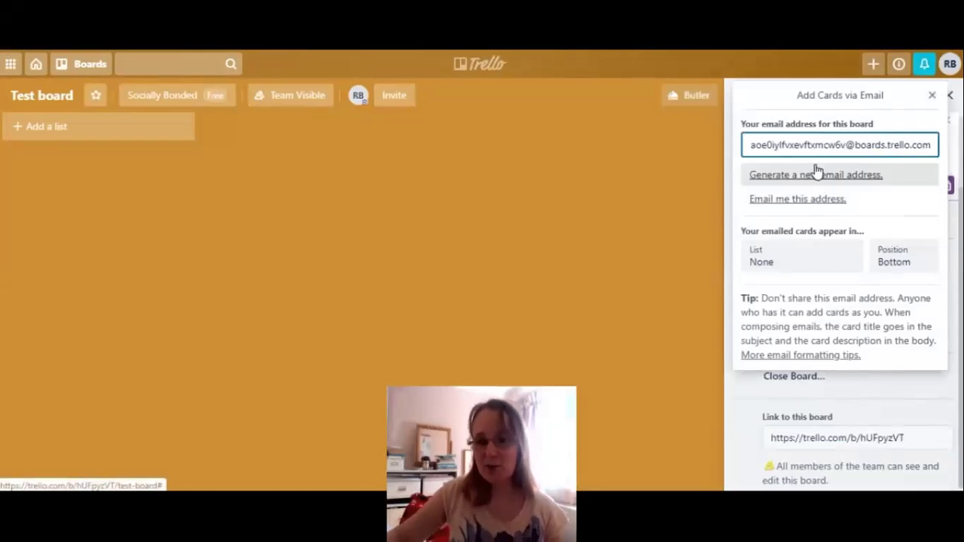
drag(825, 145, 771, 145)
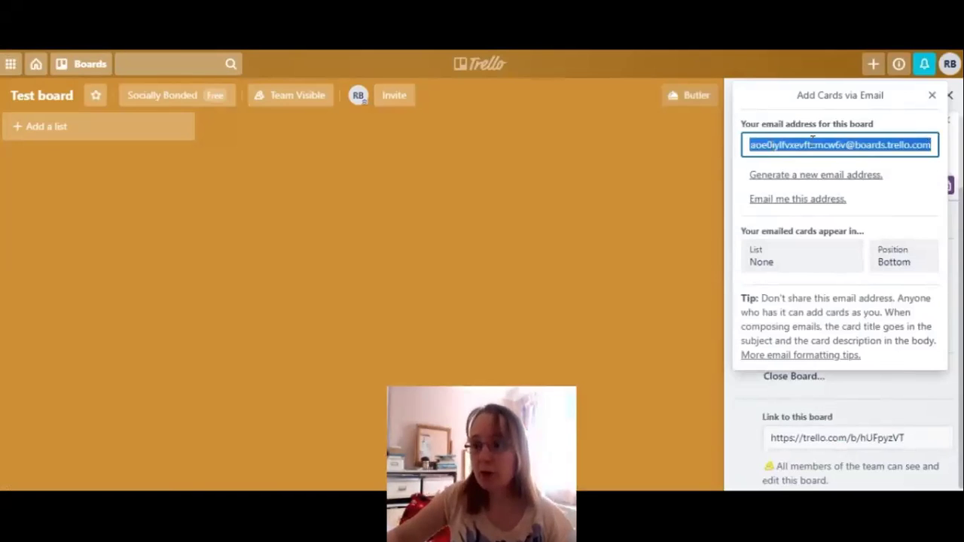
click(764, 267)
click(882, 265)
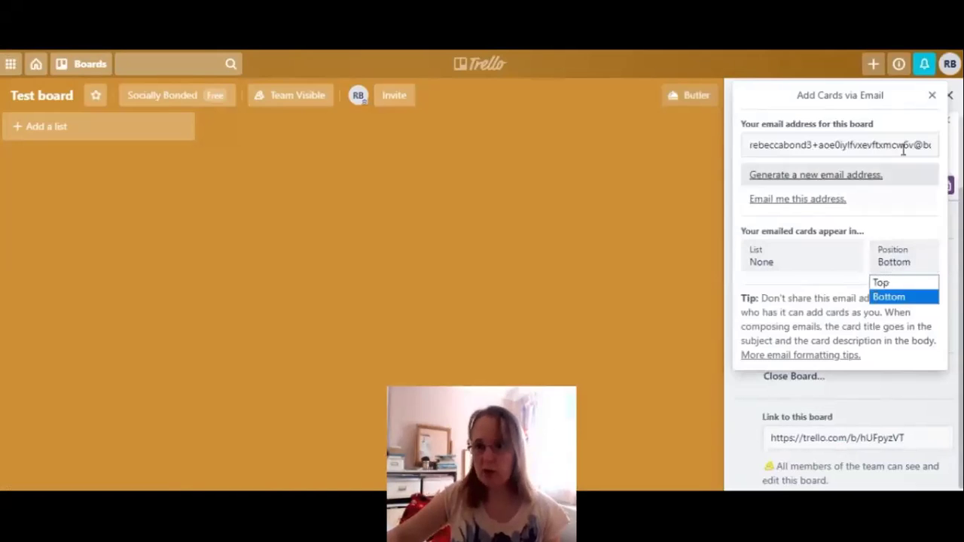
click(934, 98)
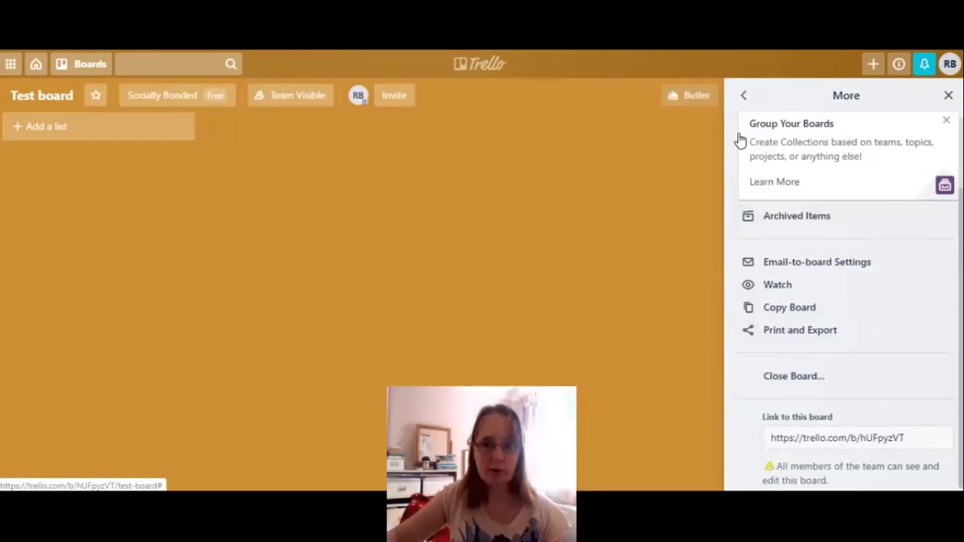
Step: Review the board's Butler, Power-Ups and activity sections, and hide the board menu
click(742, 95)
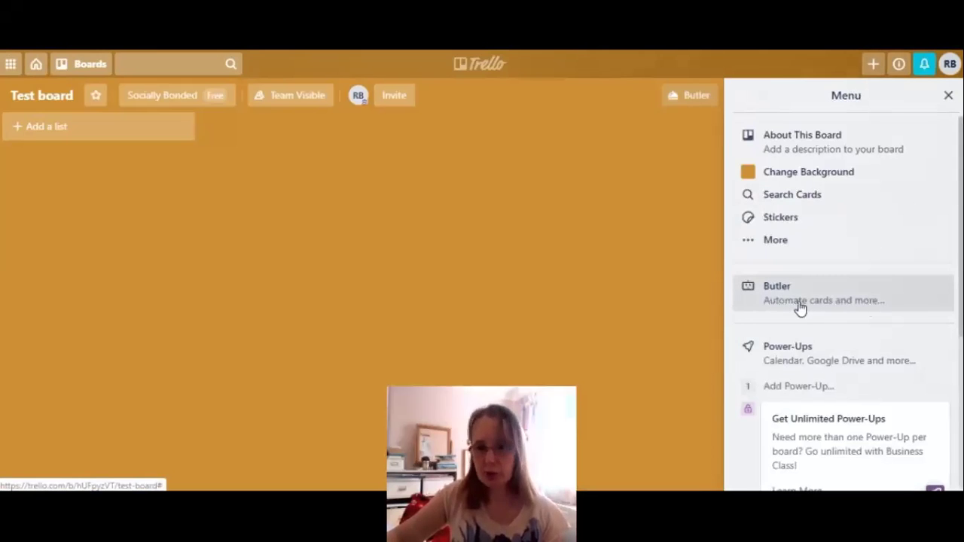
scroll(800, 307, down, 1)
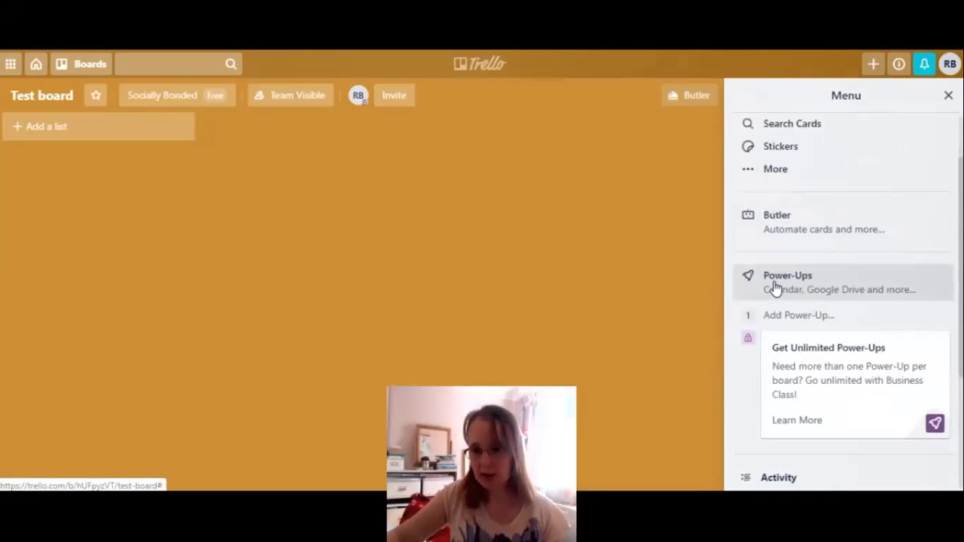
scroll(774, 288, down, 1)
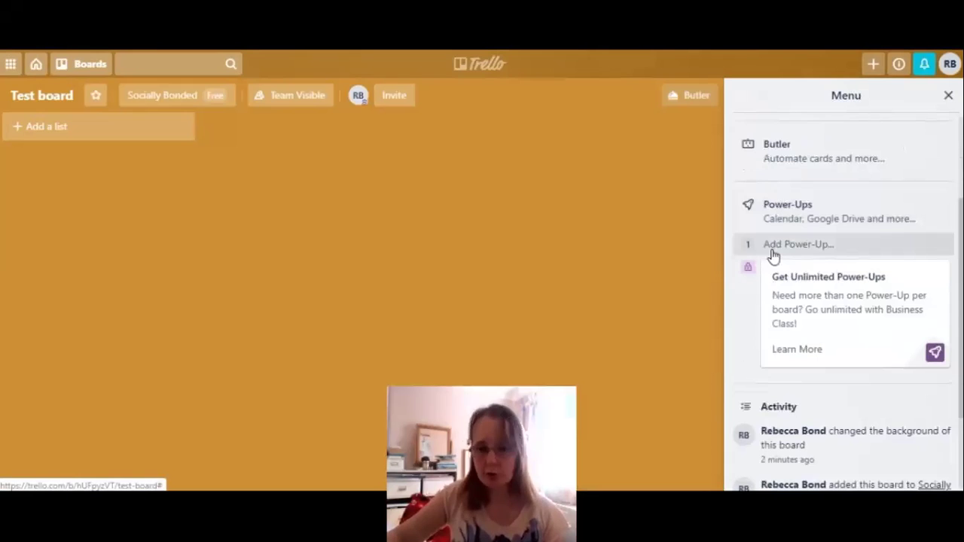
scroll(819, 354, down, 2)
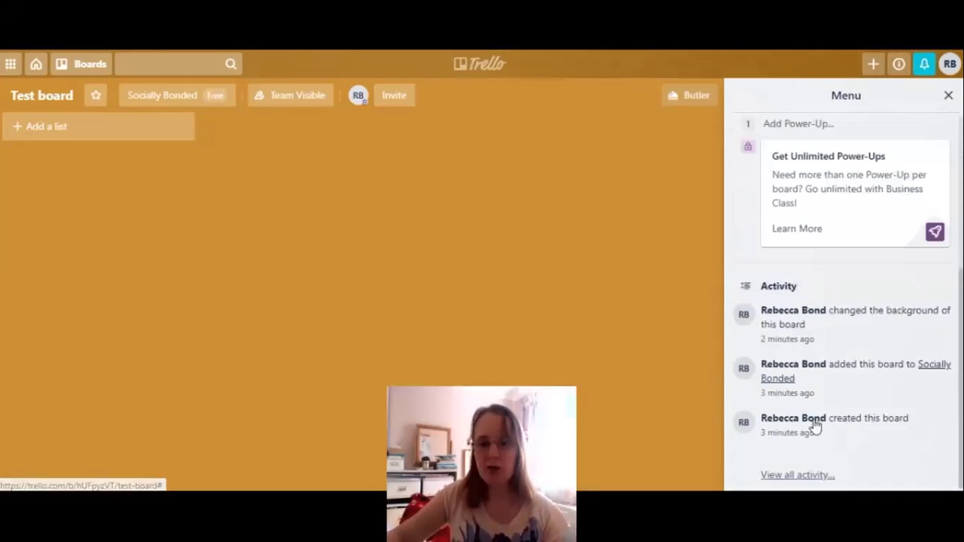
click(946, 98)
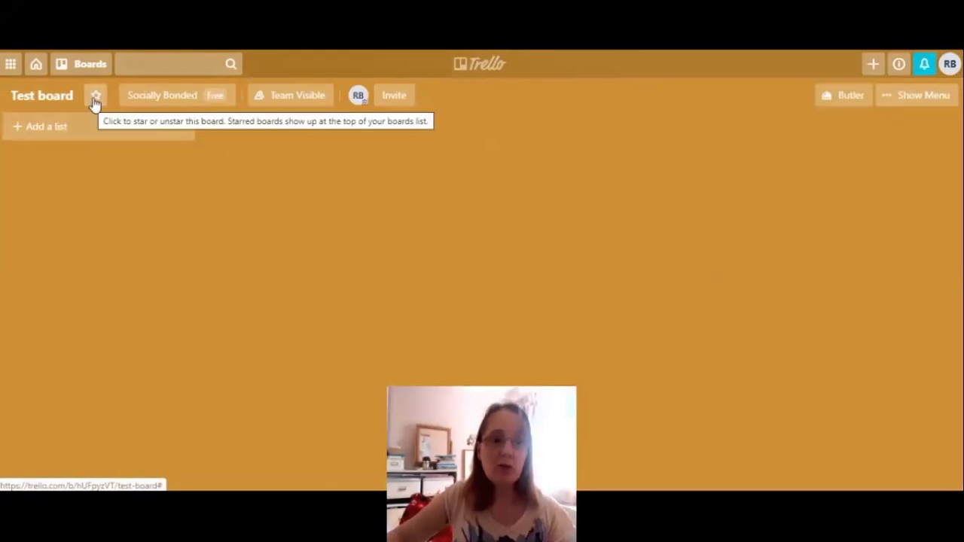
Step: Review the Test board's team options, visibility levels and board invitation form, closing each without making changes
click(167, 100)
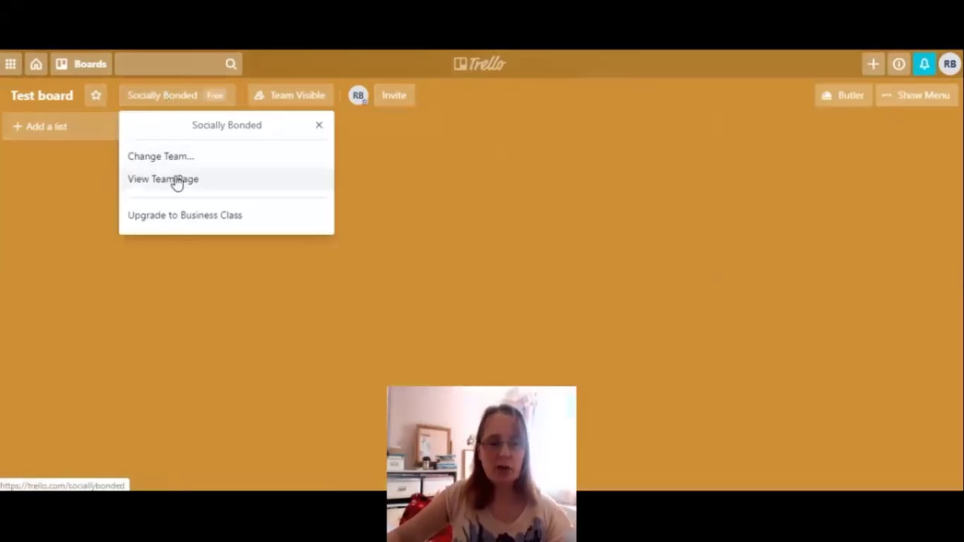
click(318, 125)
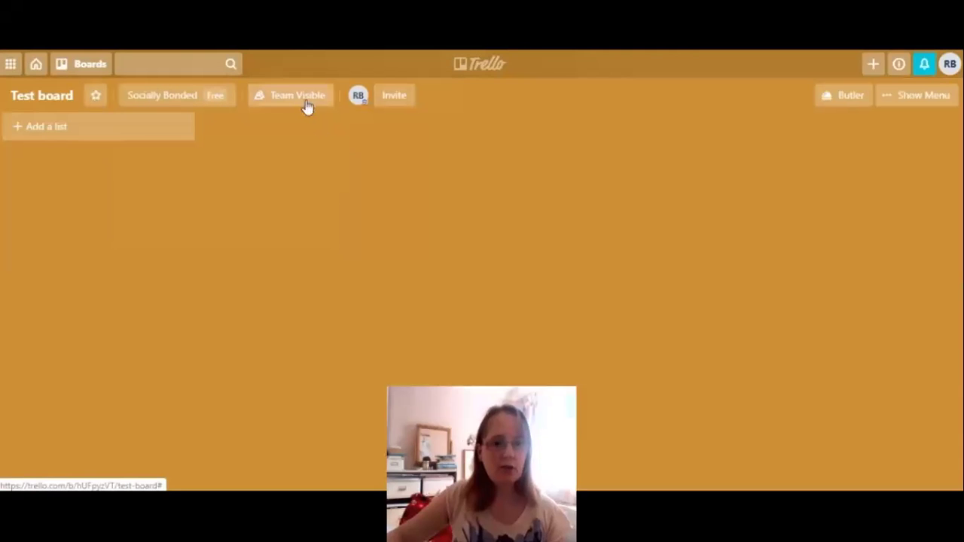
click(304, 104)
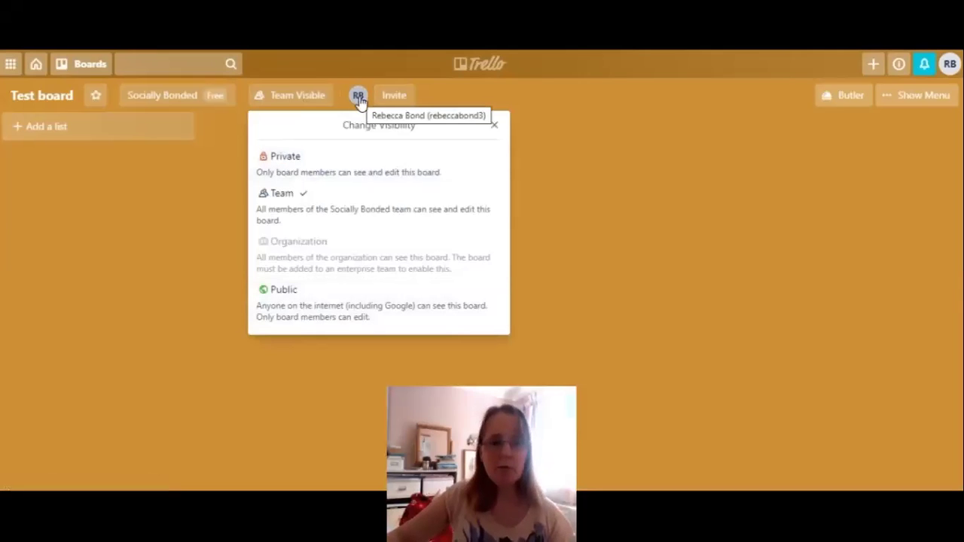
click(389, 99)
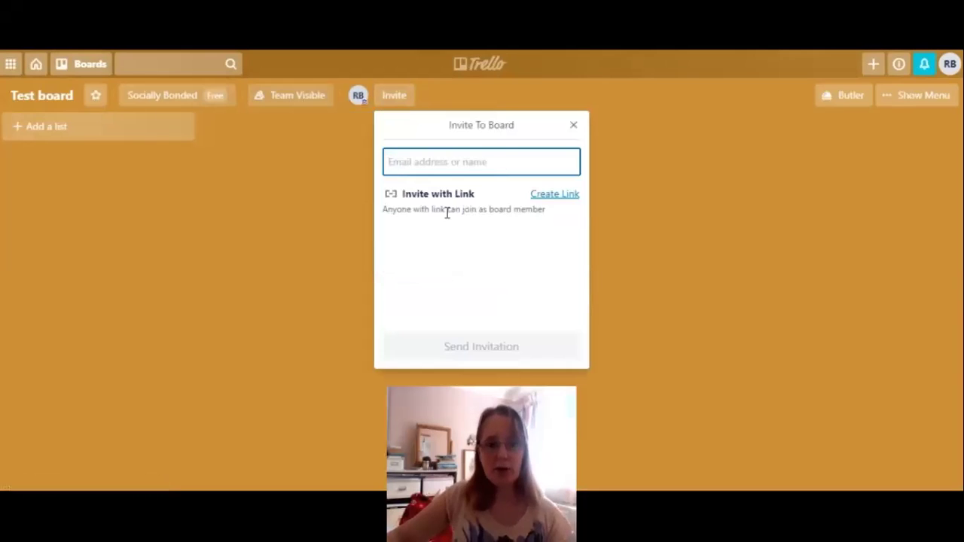
click(573, 126)
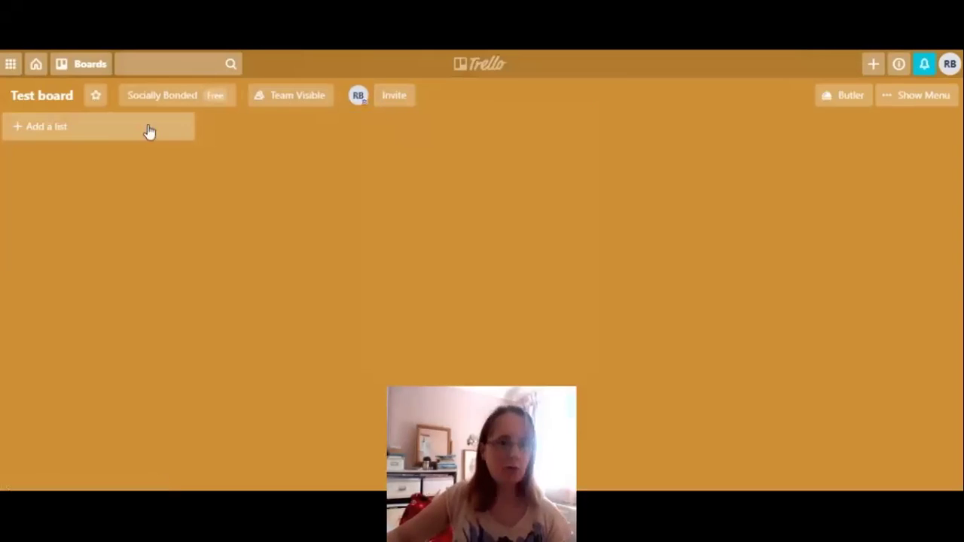
Step: Add three lists to the Test board, titled "Column 1", "Column 2" and "Column 3"
click(60, 137)
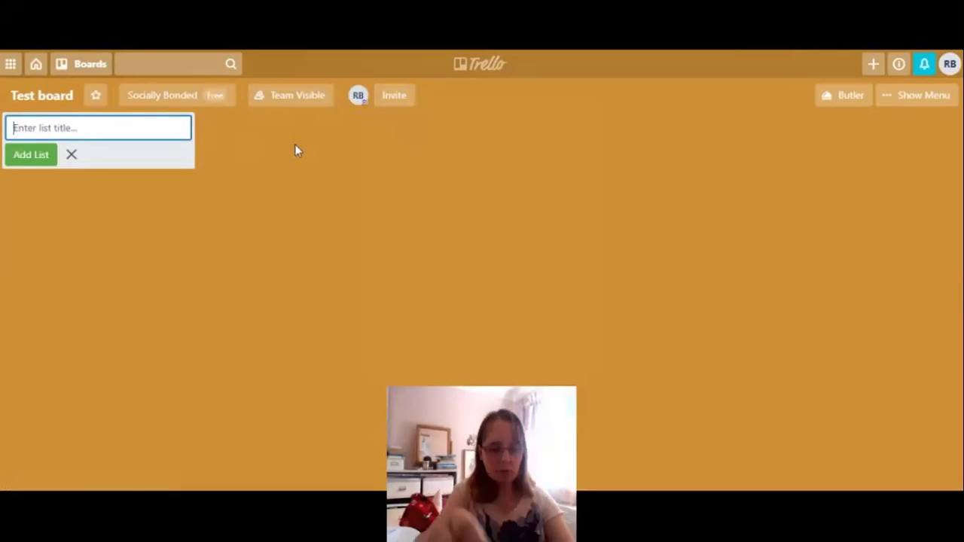
text(Column 1)
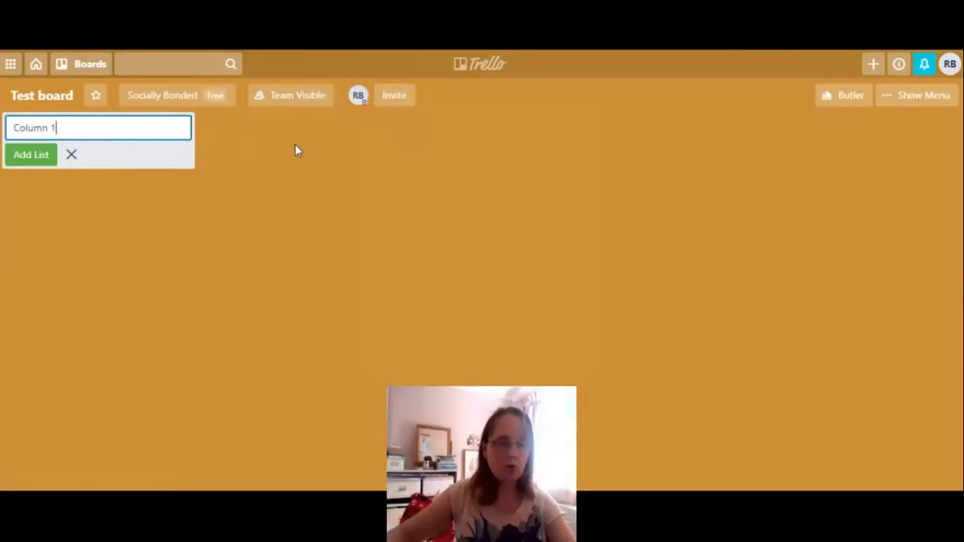
click(17, 156)
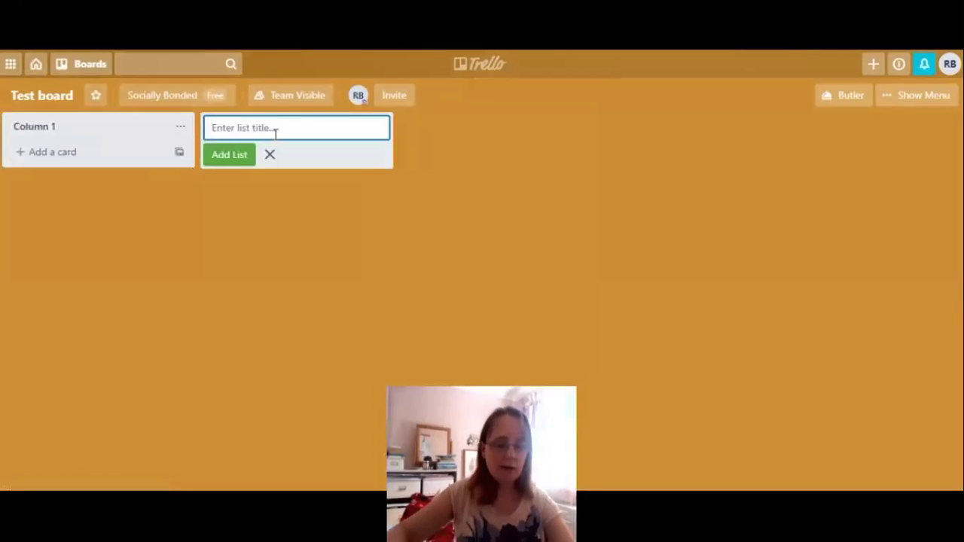
text(Column 2)
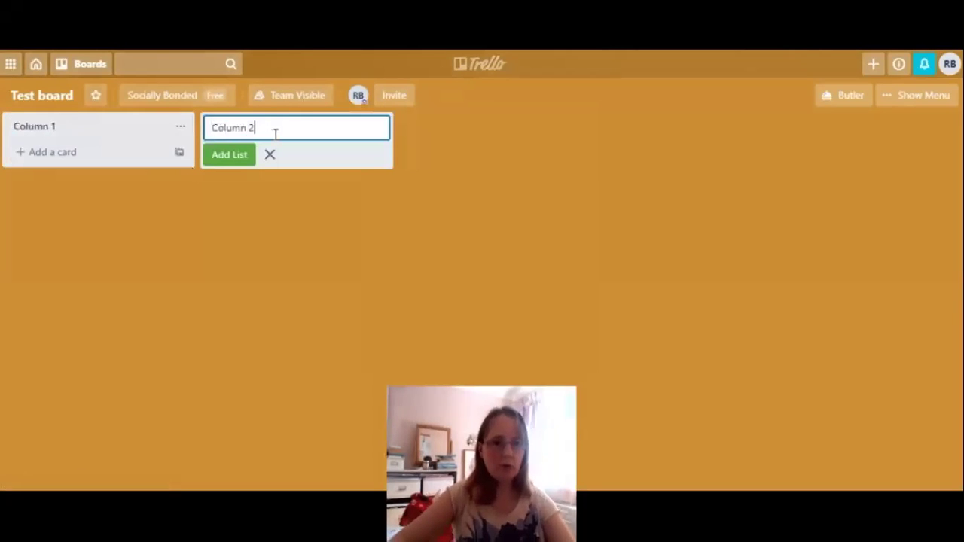
key(Return)
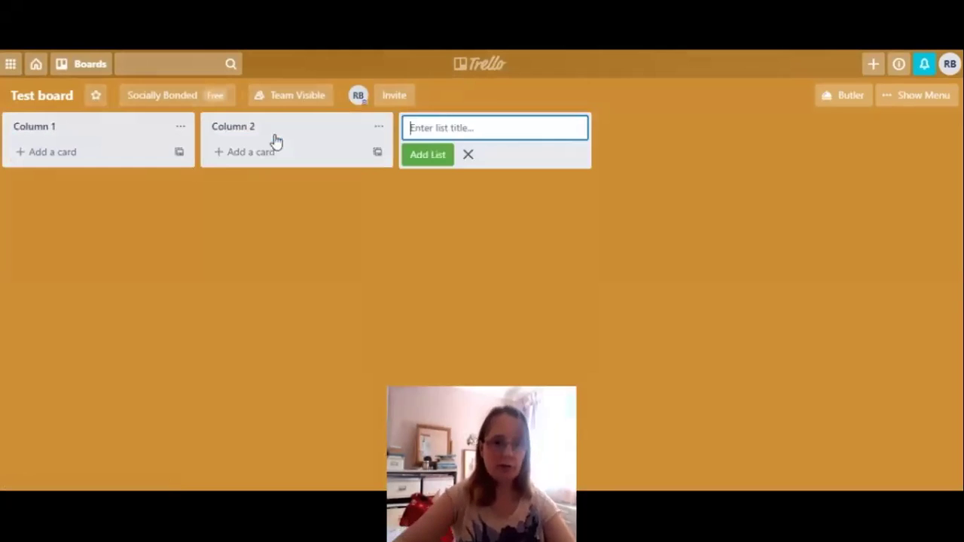
click(318, 200)
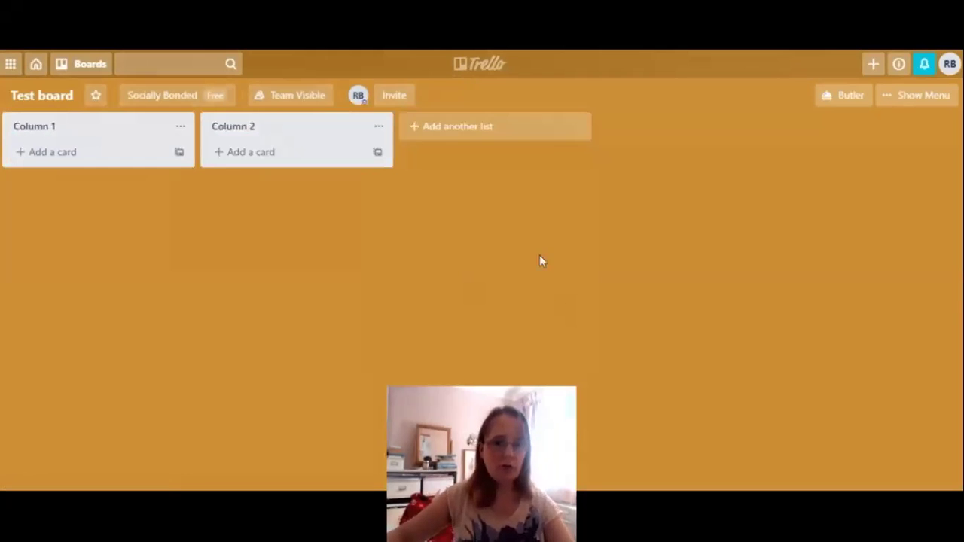
click(513, 134)
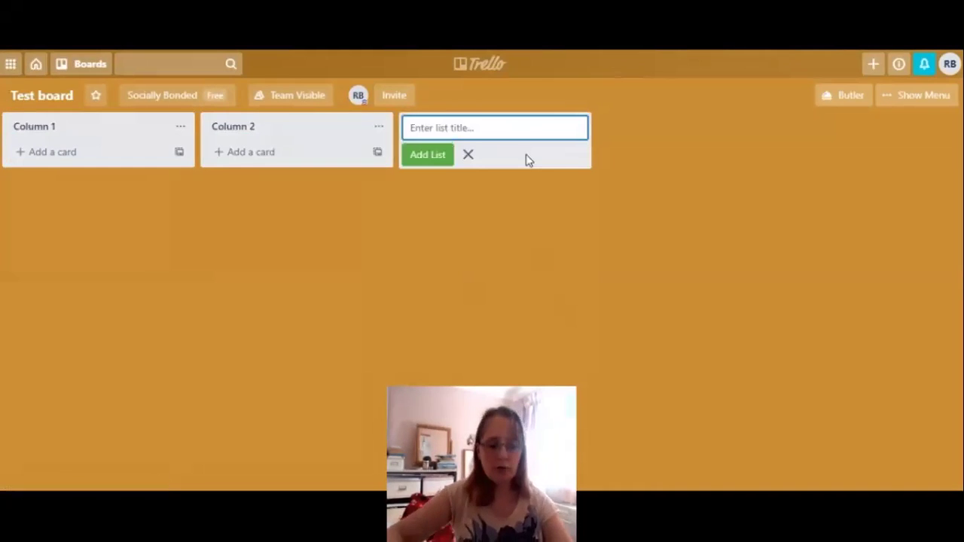
text(Column 3)
key(Return)
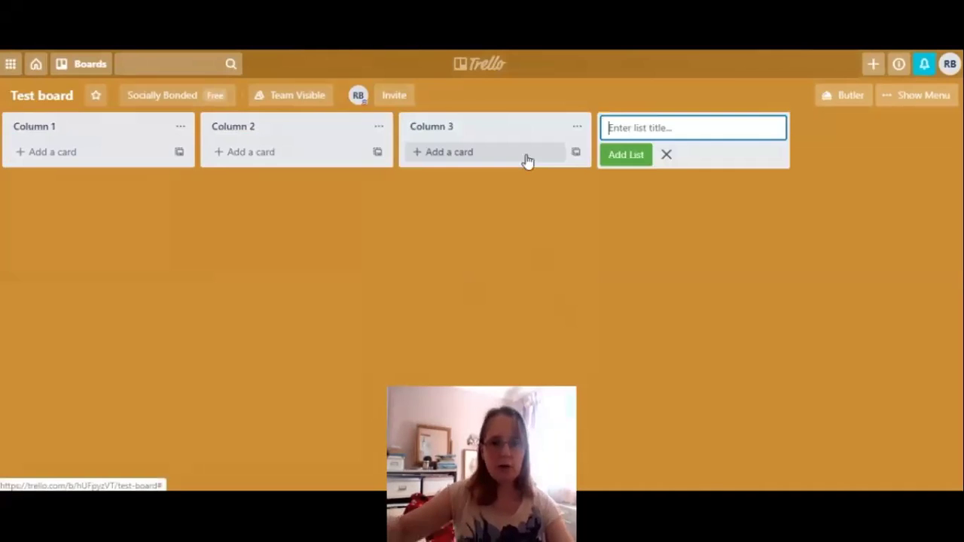
click(218, 215)
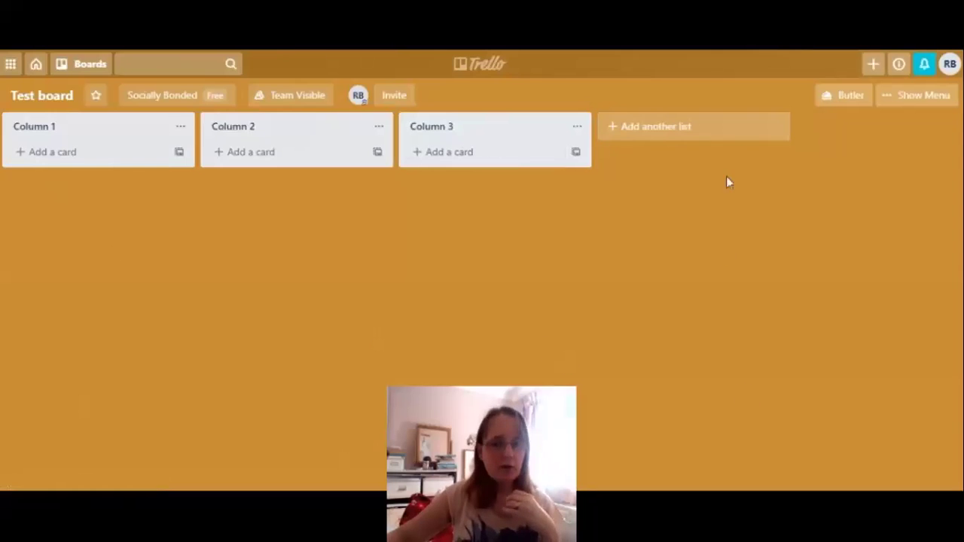
Step: Add a card titled "Source raw ingredients" to the Column 1 list
click(57, 155)
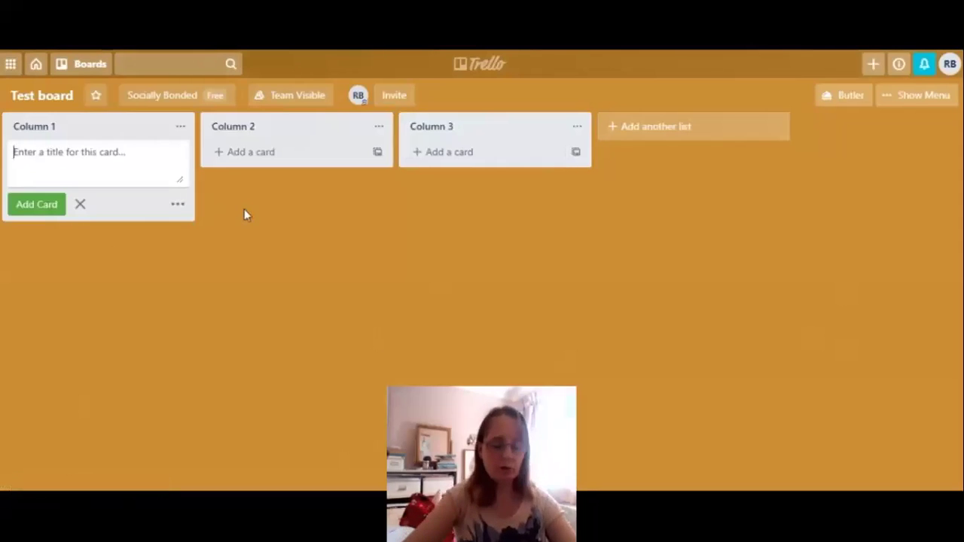
text(Source raw ingre)
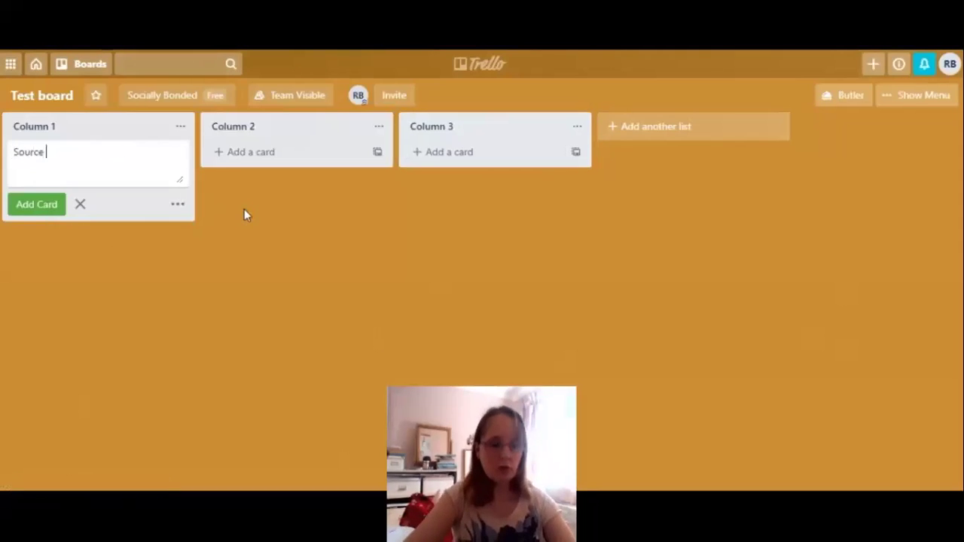
text(dients)
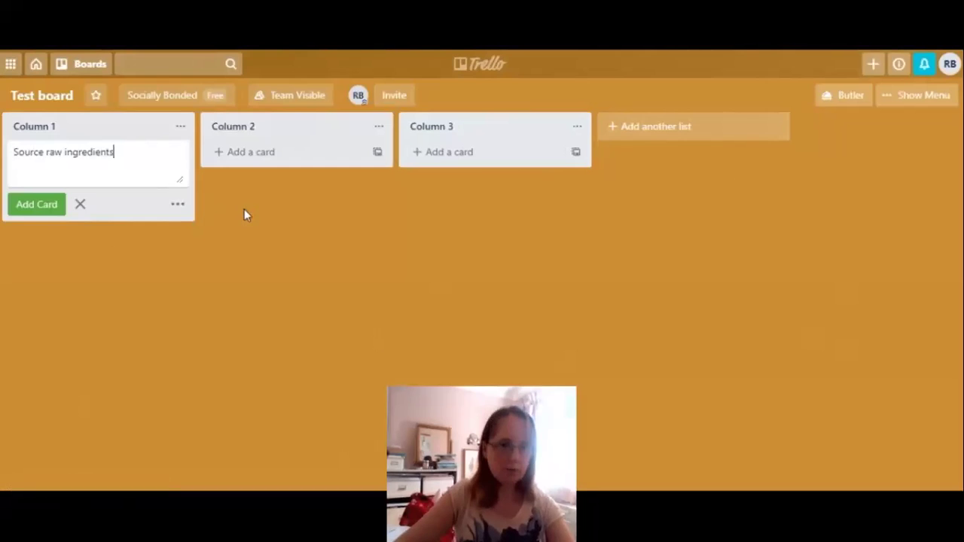
key(Return)
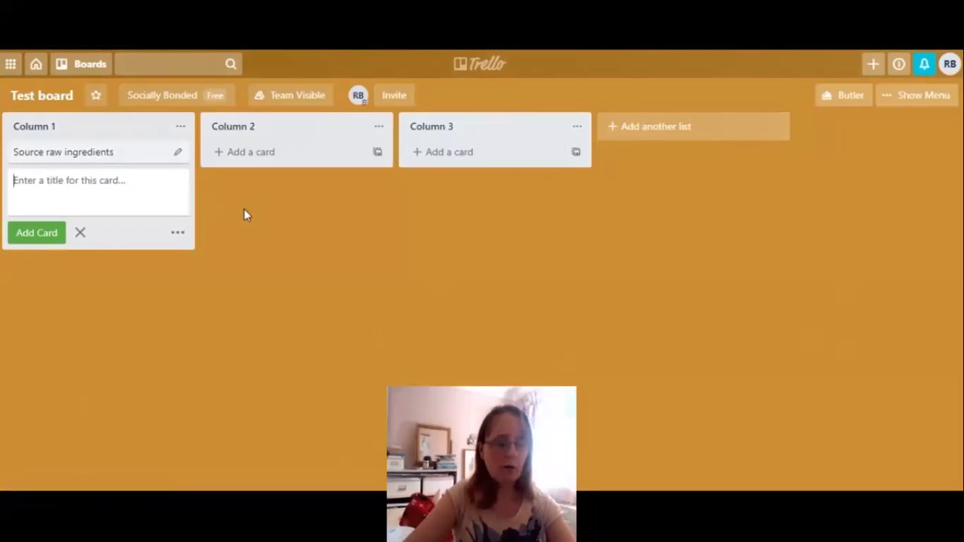
Step: Rename the three lists "Product creation", "Marketing" and "Packaging", and enter "Distribution" as the title of a fourth list
click(62, 127)
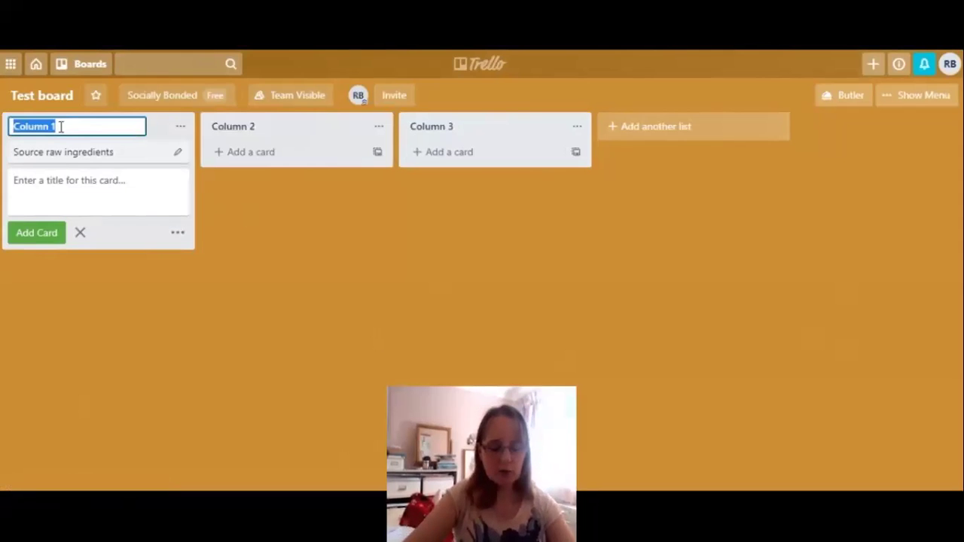
text(Product creation)
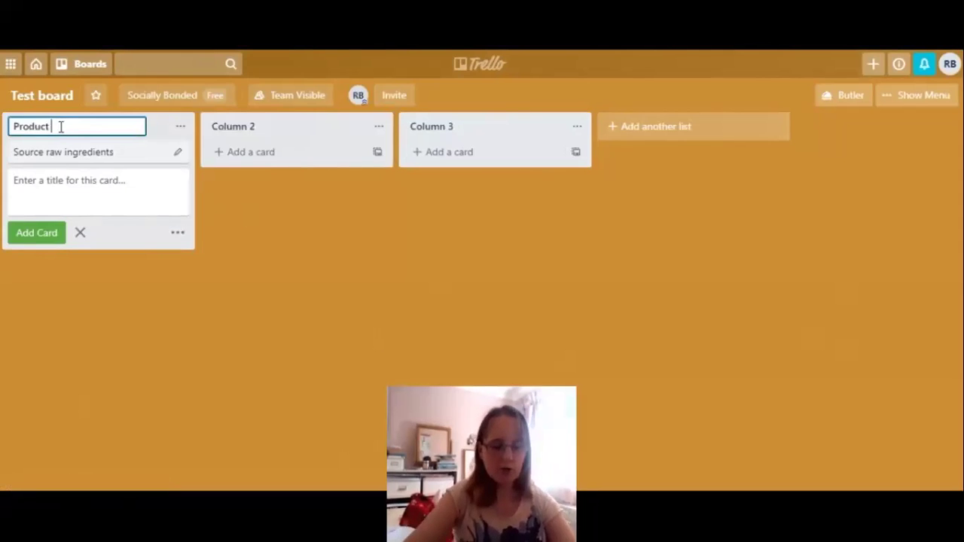
click(254, 126)
text(Marketing)
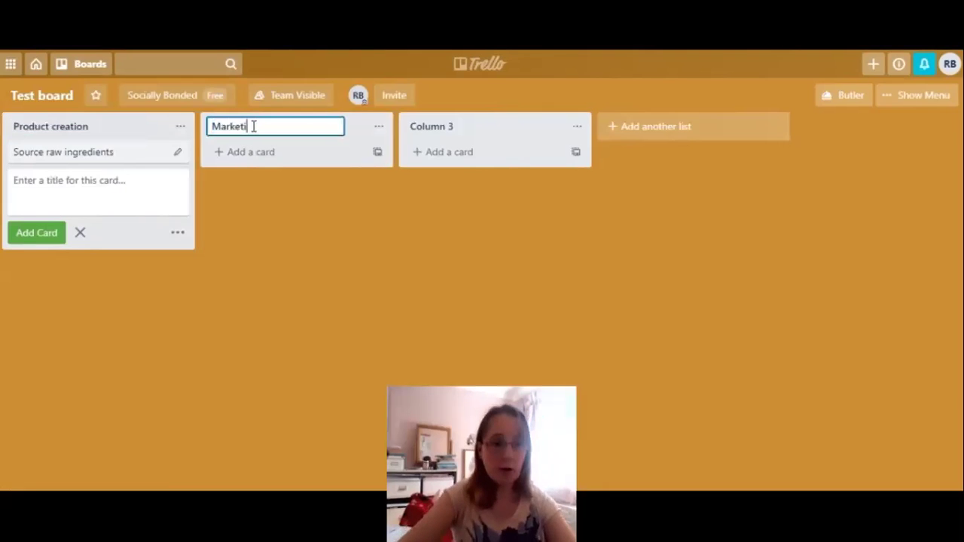
click(423, 129)
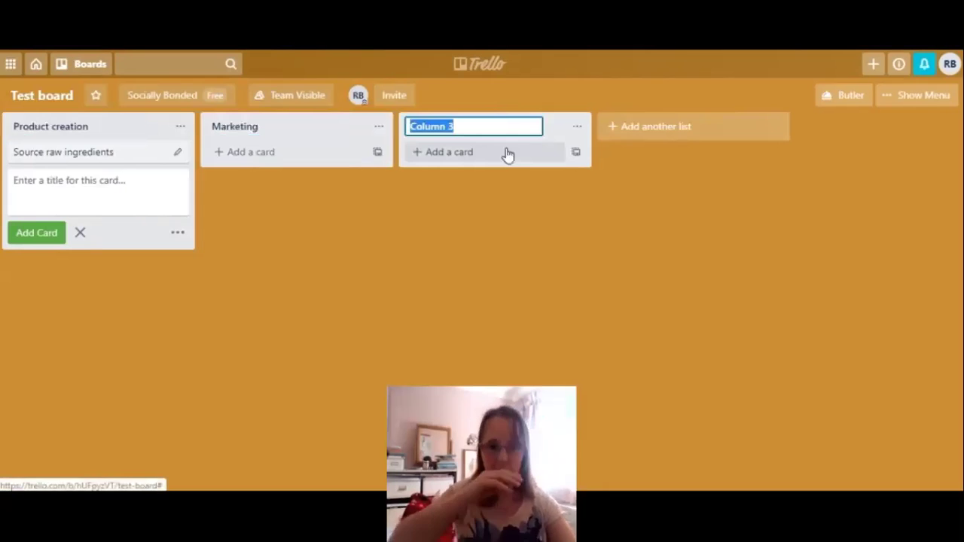
text(Packaging)
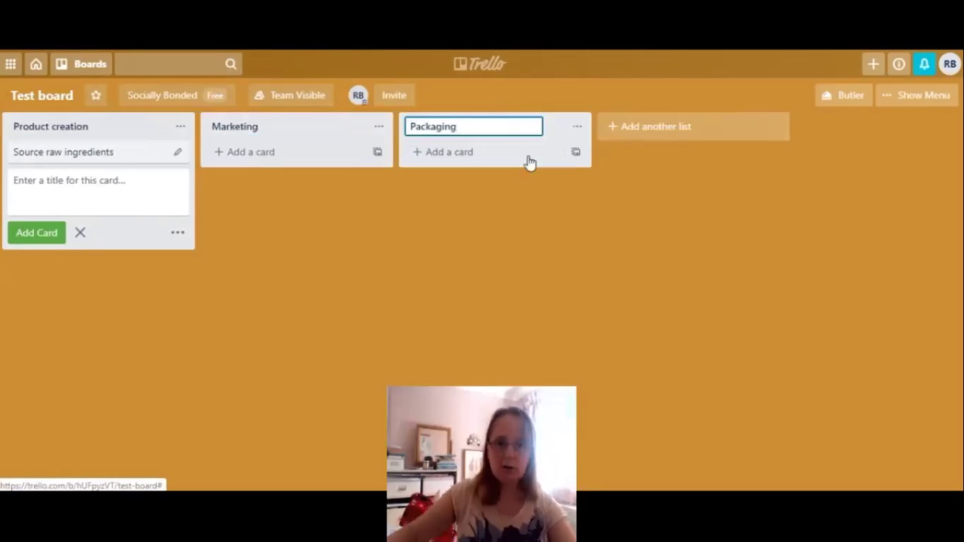
click(651, 127)
text(Distribution)
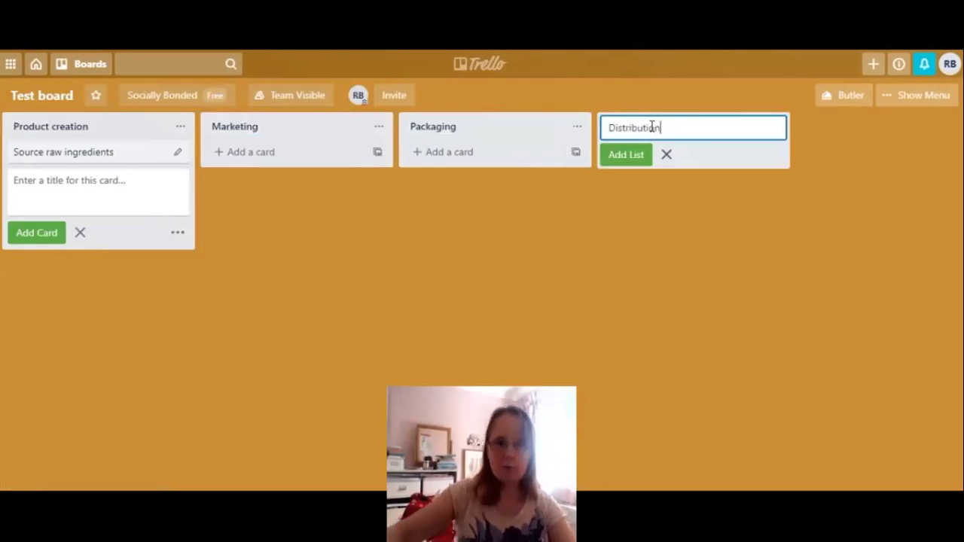
Step: Add the cards "Test batches" and "Kitchen samples" to the Product creation list
click(69, 176)
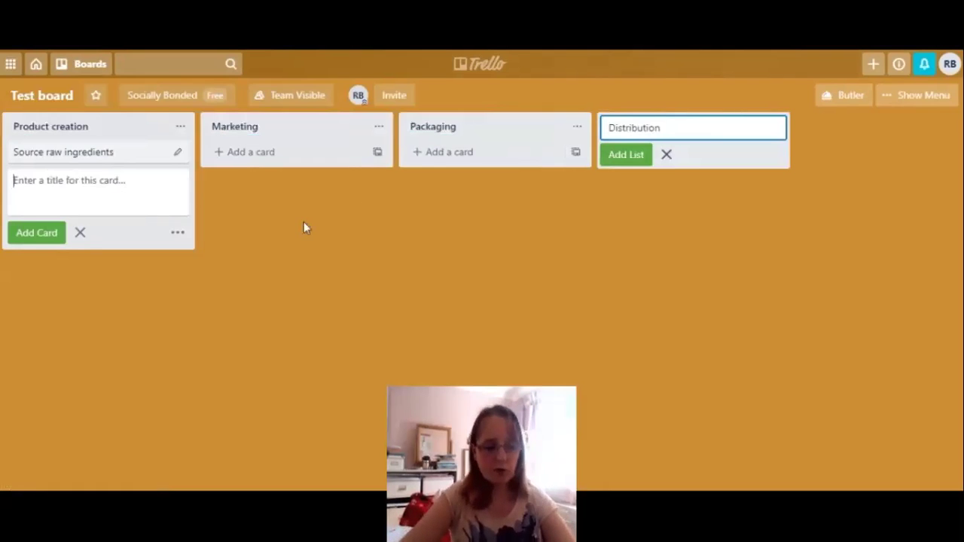
text(Test batc)
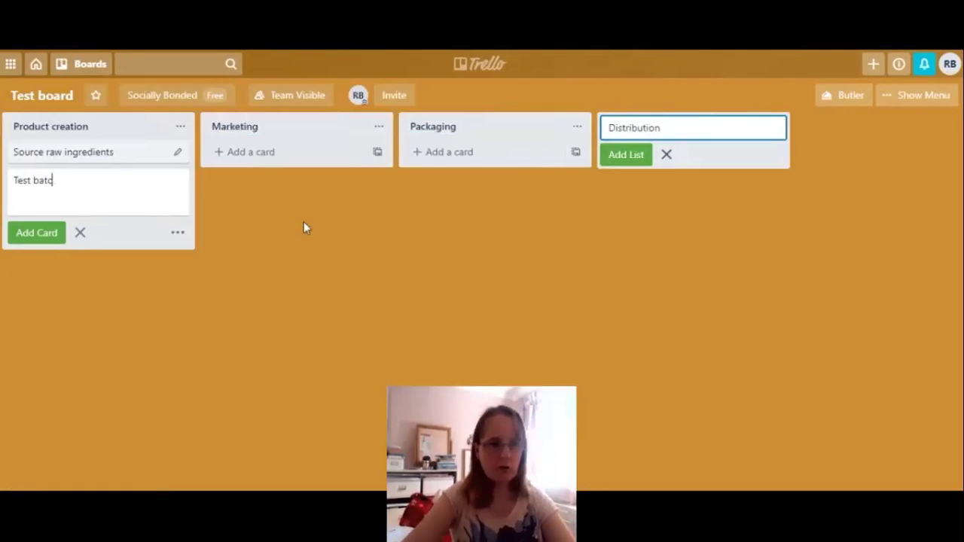
text(hes)
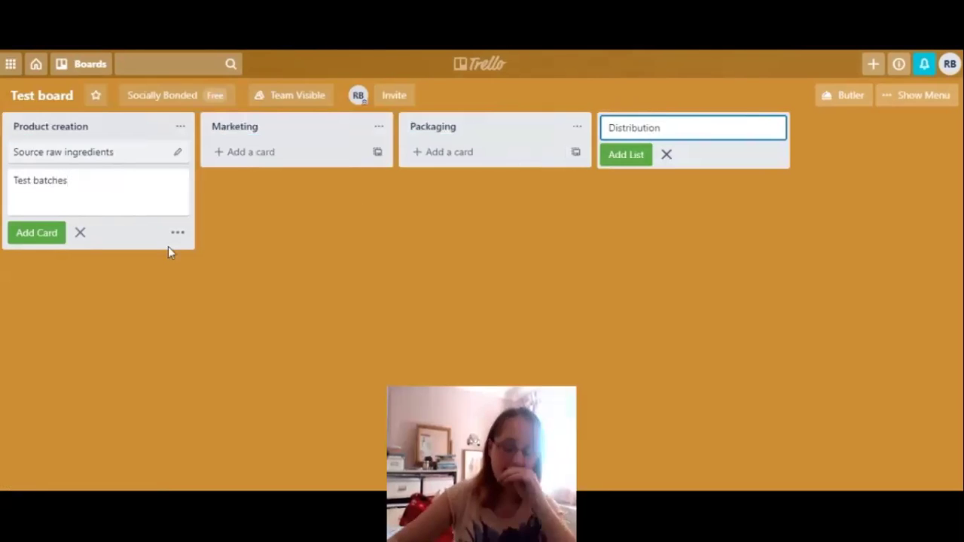
key(Return)
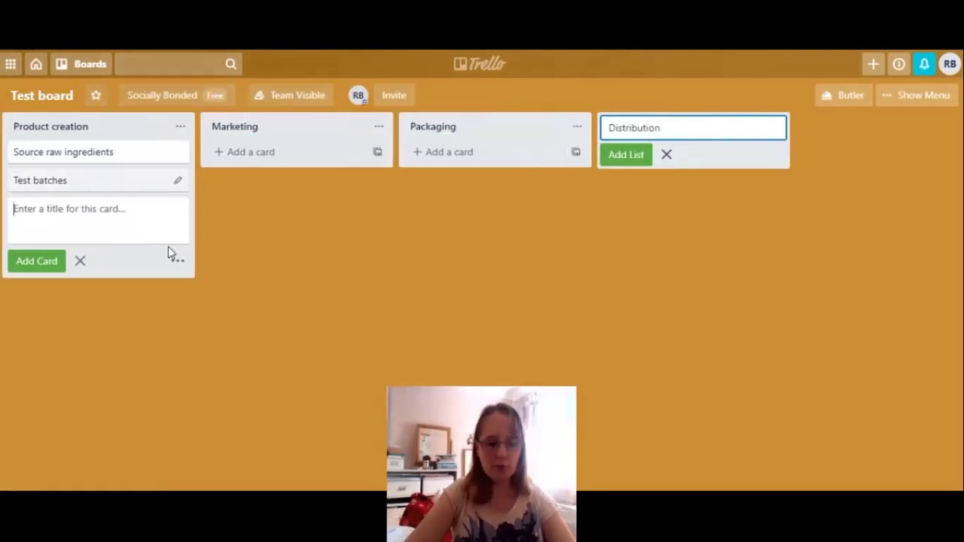
text(Kitchen)
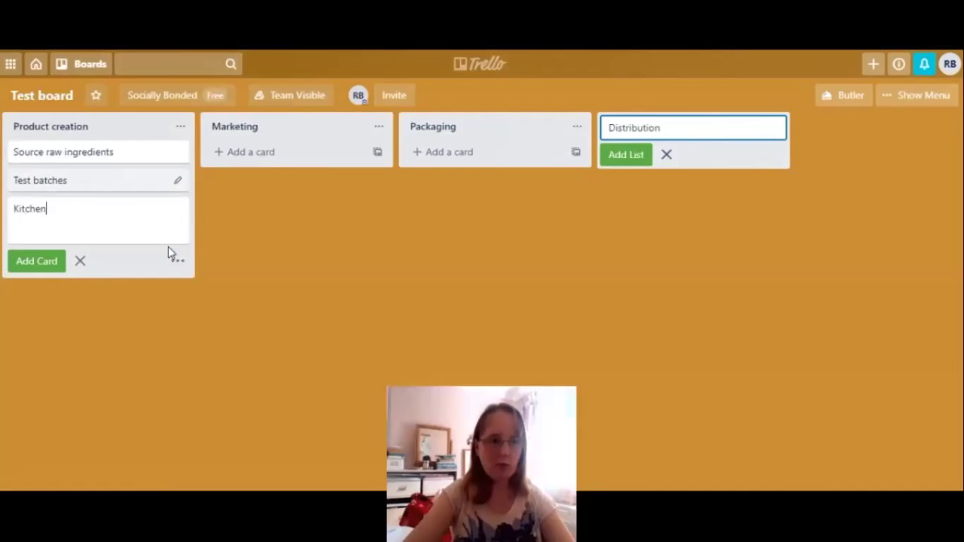
text( samples)
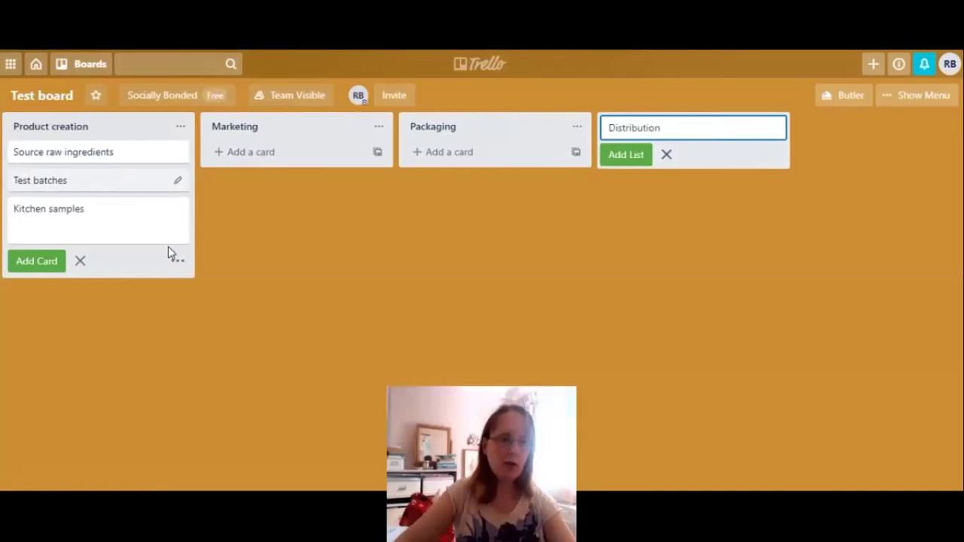
key(Return)
Step: Add a card titled "Go to production" below Kitchen samples in the Product creation list
text(Go)
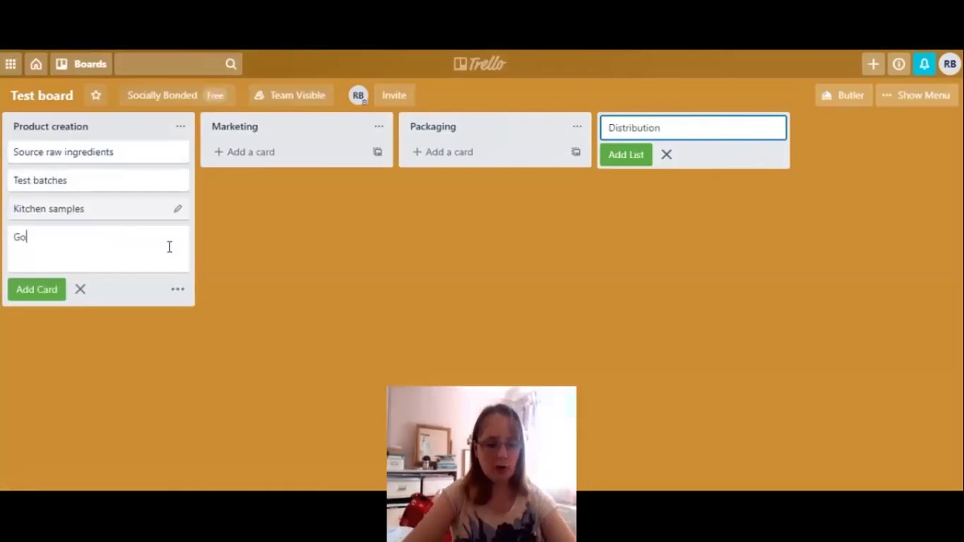
text( to production)
key(BackSpace)
key(BackSpace)
key(BackSpace)
text(io)
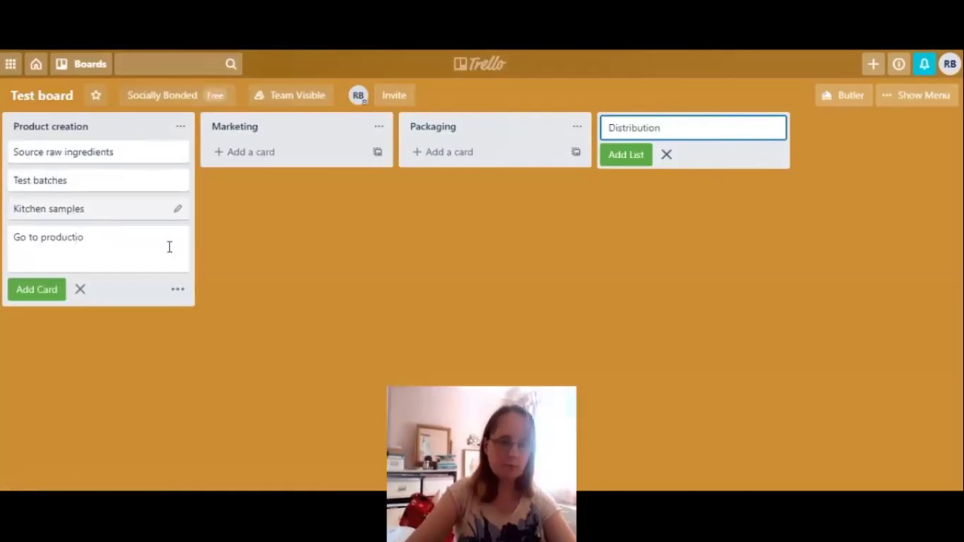
text(n)
key(Return)
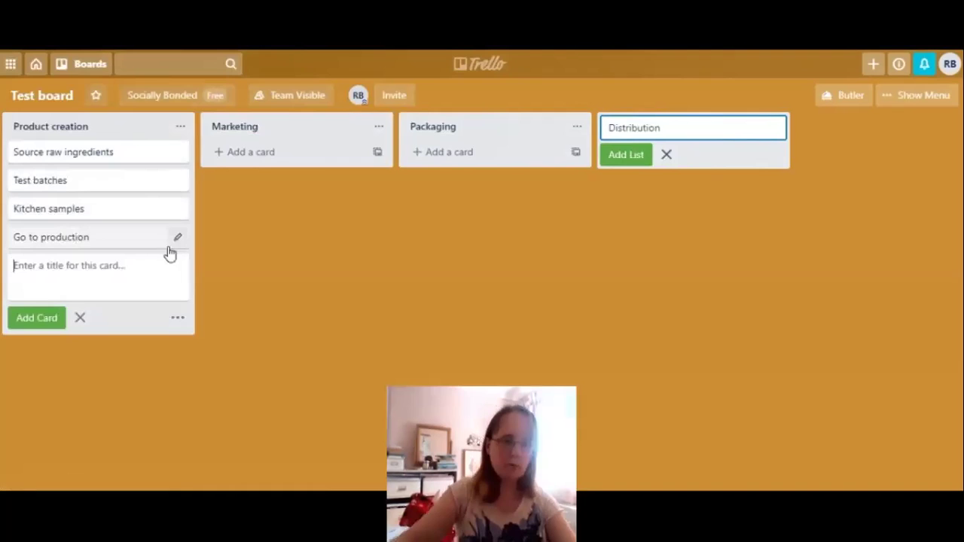
Step: Add the cards "Posters" and "Leaflet drop" to the Marketing list
click(277, 160)
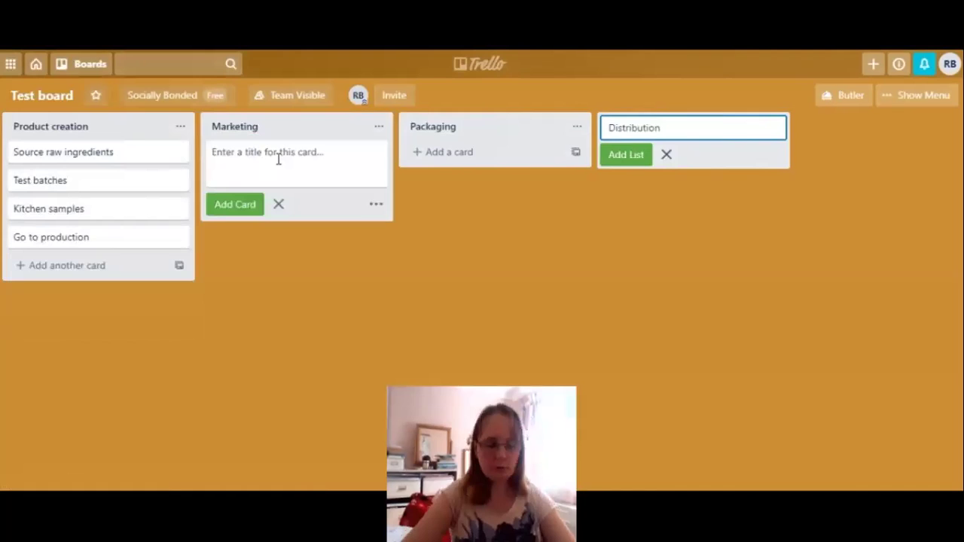
text(Poste)
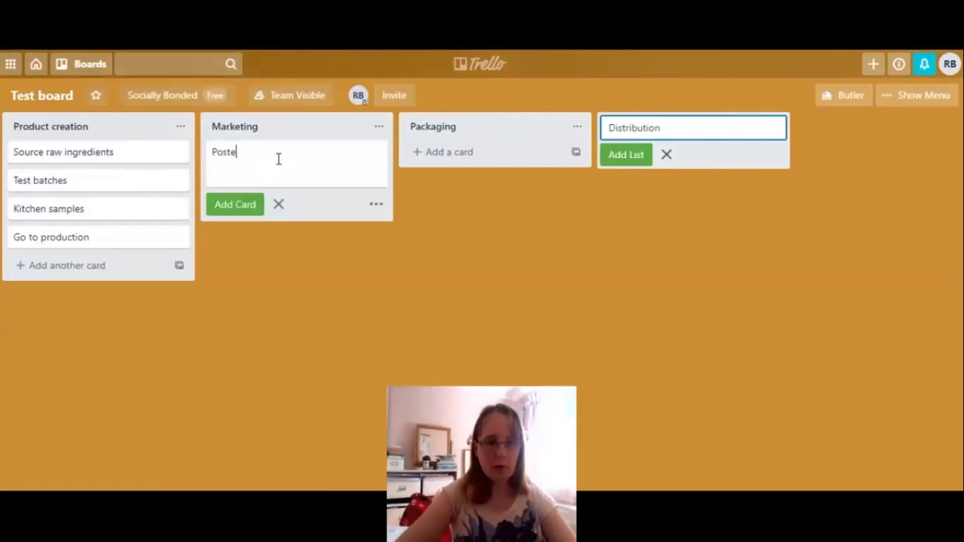
text(rs)
key(Return)
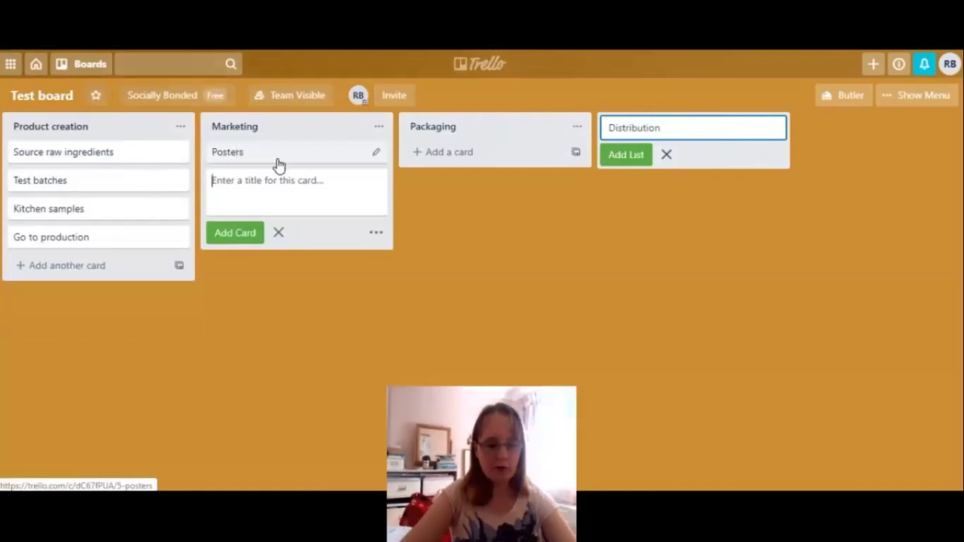
text(Leaflet drop)
key(Return)
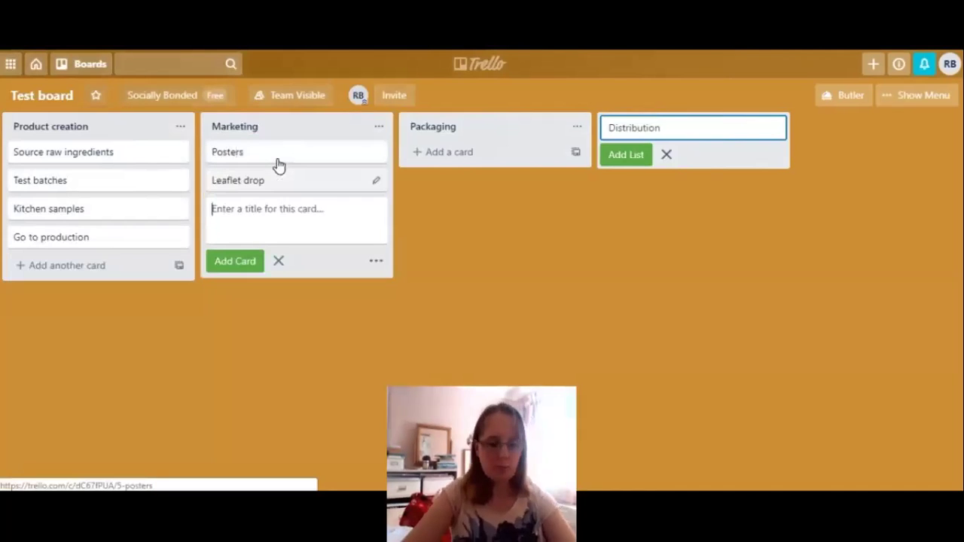
Step: Add the cards "Social adverts" and "New social accounts" below Leaflet drop in the Marketing list
text(Social adve)
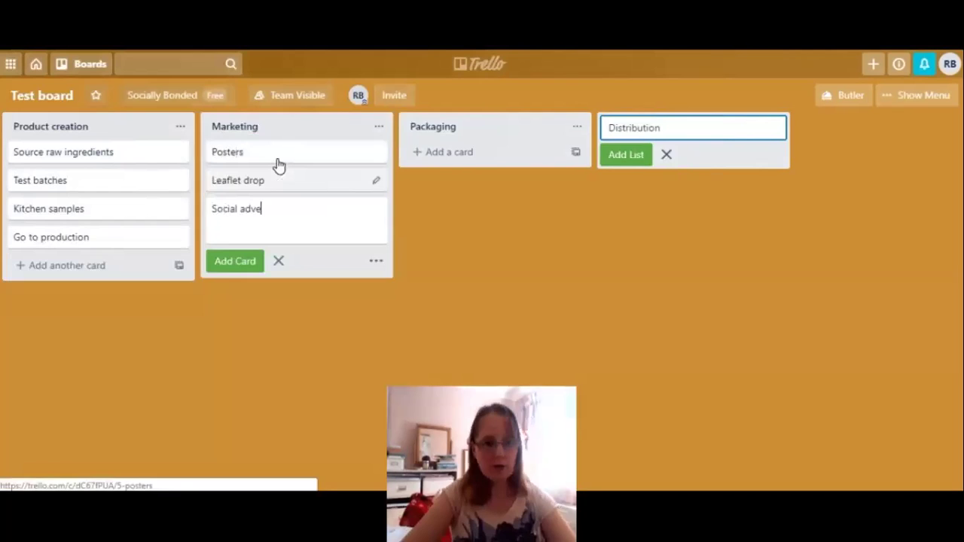
text(rts)
key(Return)
text(New social accounts)
key(Return)
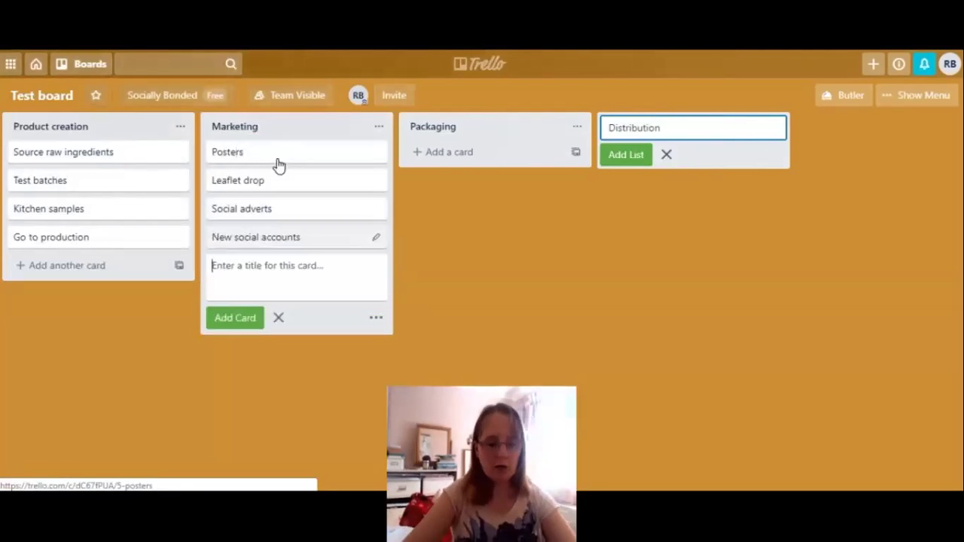
Step: Add the cards "Teaser campaign" and "Go live" at the end of the Marketing list
text(Teaser campai)
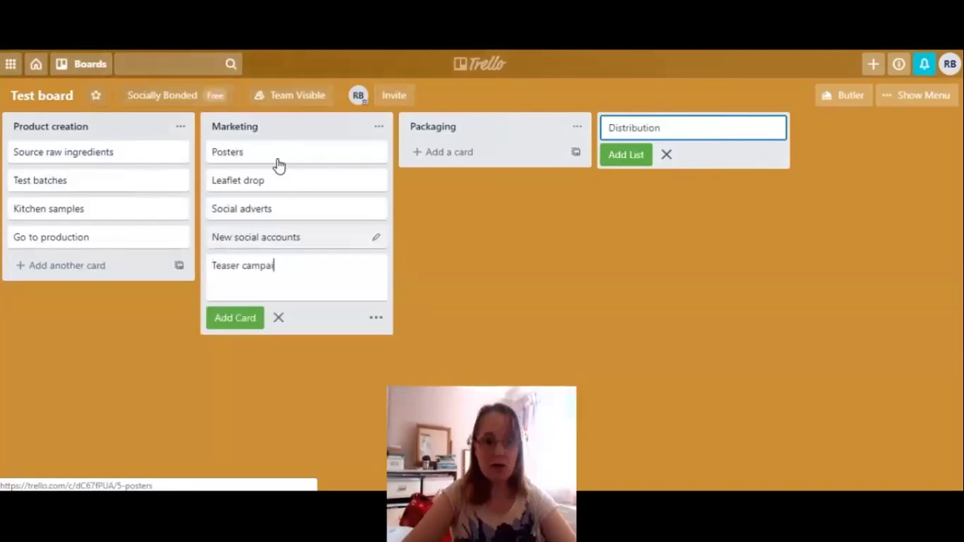
text(gn)
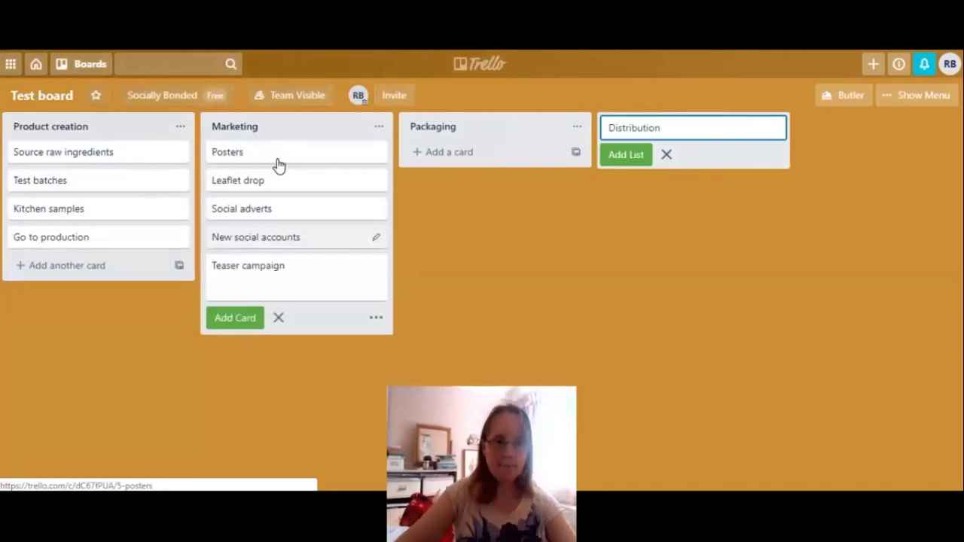
key(Return)
text(Go )
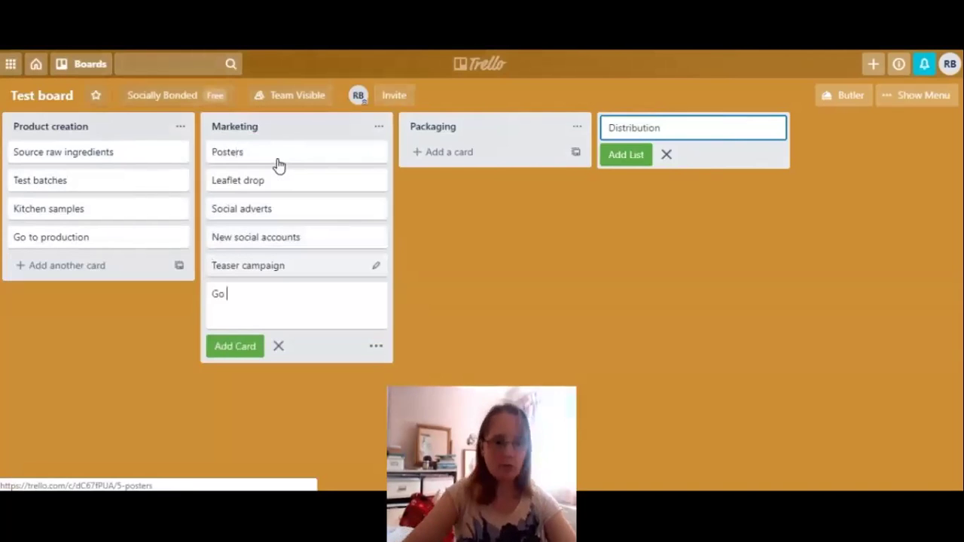
text(live)
key(Return)
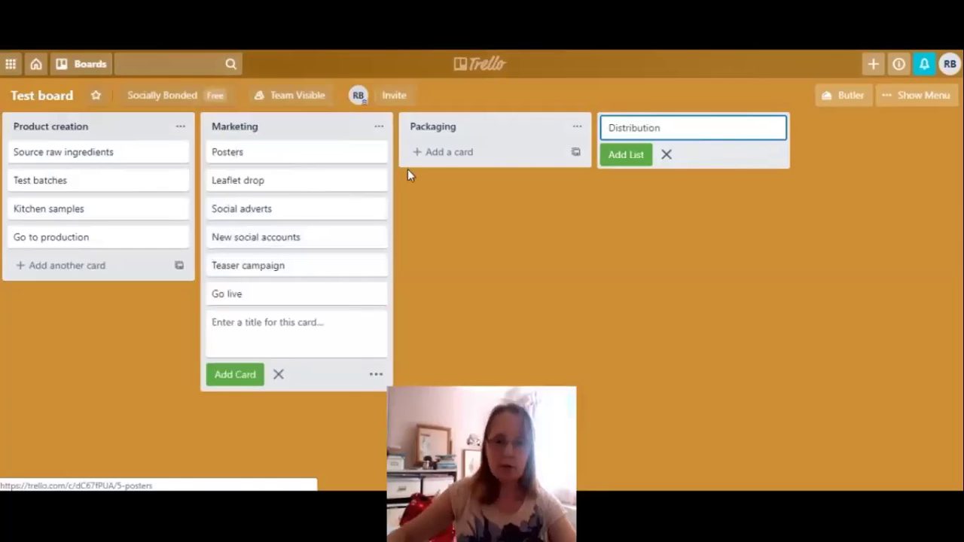
Step: Add a card titled "Substrate choice" to the Packaging list and dismiss the open card and new-list entries
click(411, 158)
text(Subst)
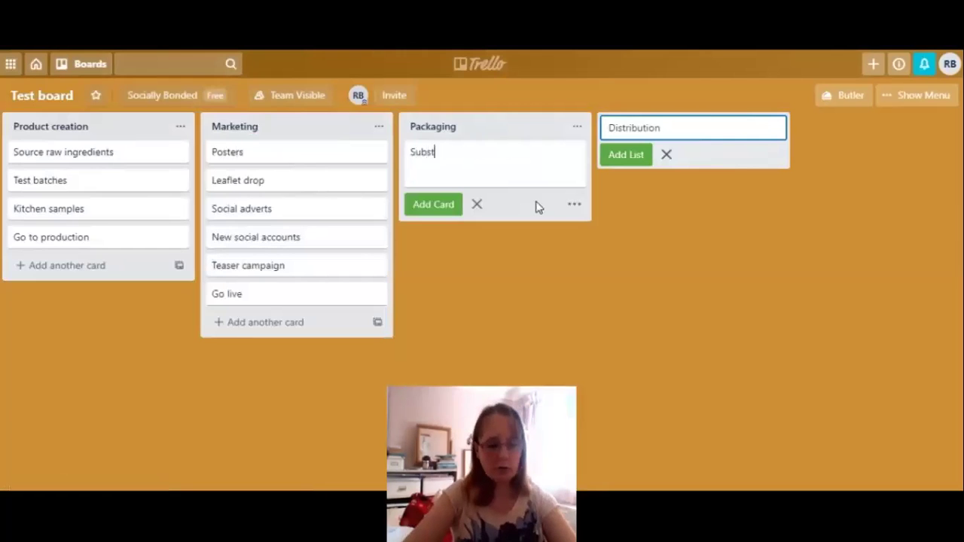
text(rate choice)
key(Return)
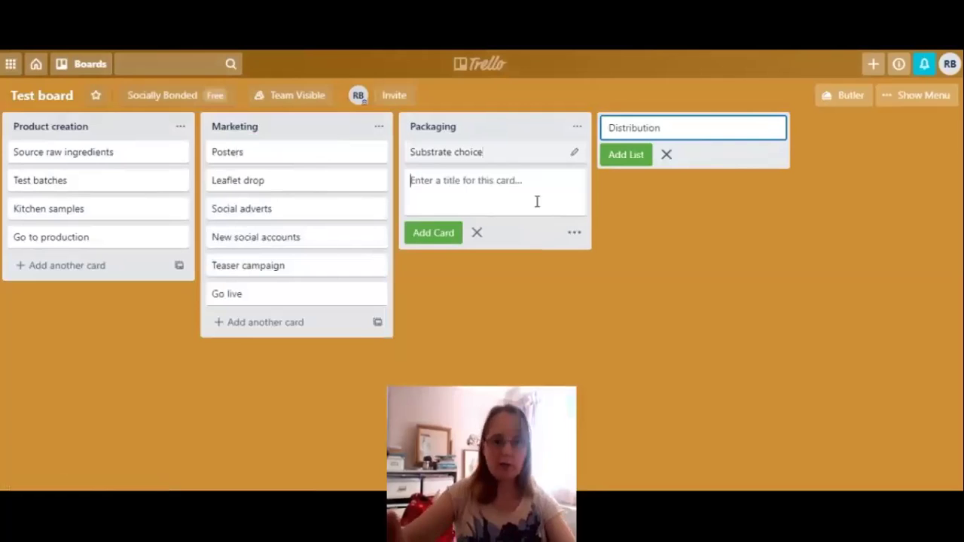
click(660, 274)
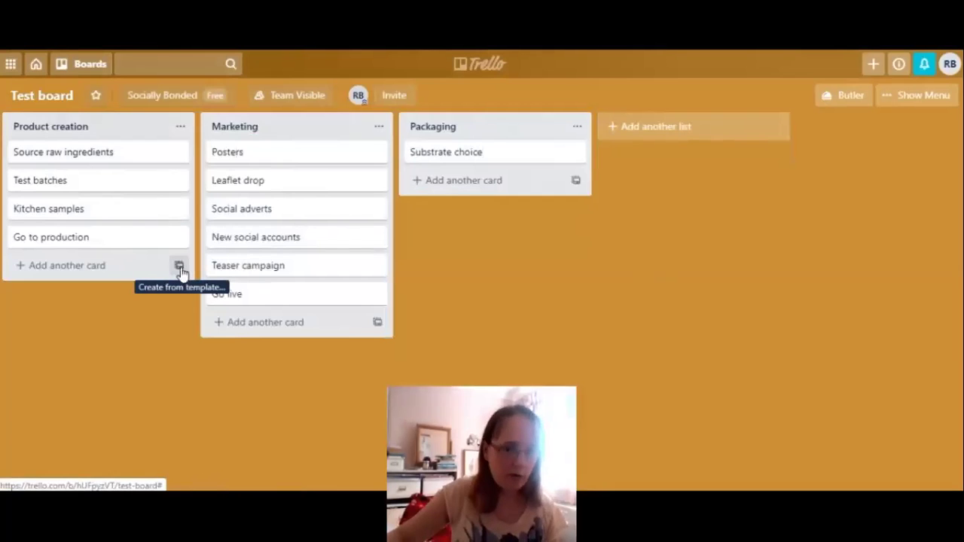
Step: Give the Source raw ingredients card the description "You would write in here something useful" and post the comment "Card created 8th April"
click(61, 154)
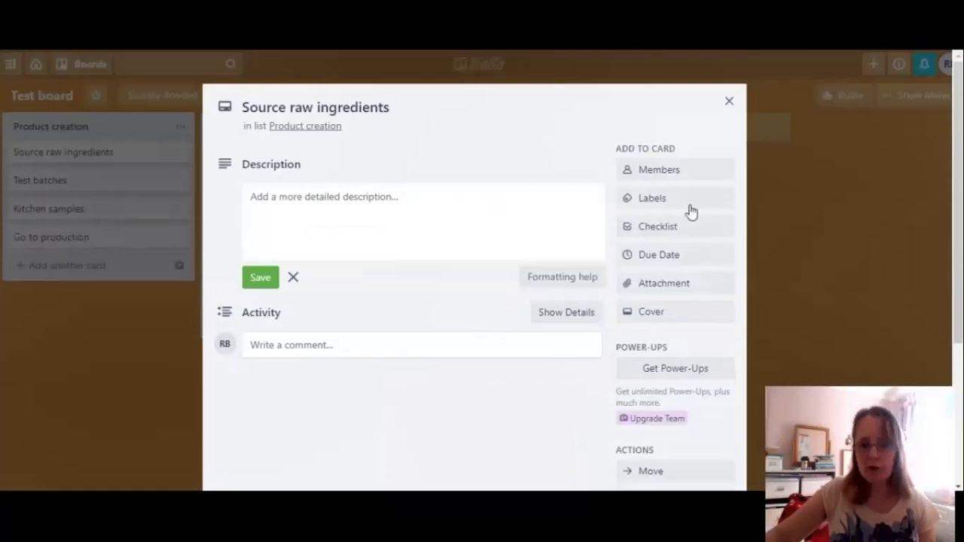
scroll(753, 232, down, 1)
scroll(518, 179, up, 1)
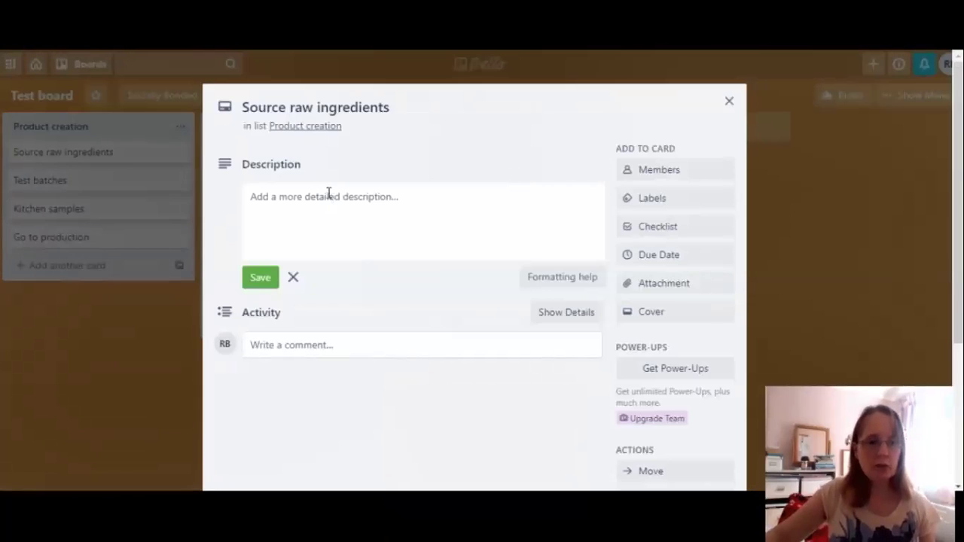
text(You would write in here something useful)
key(Return)
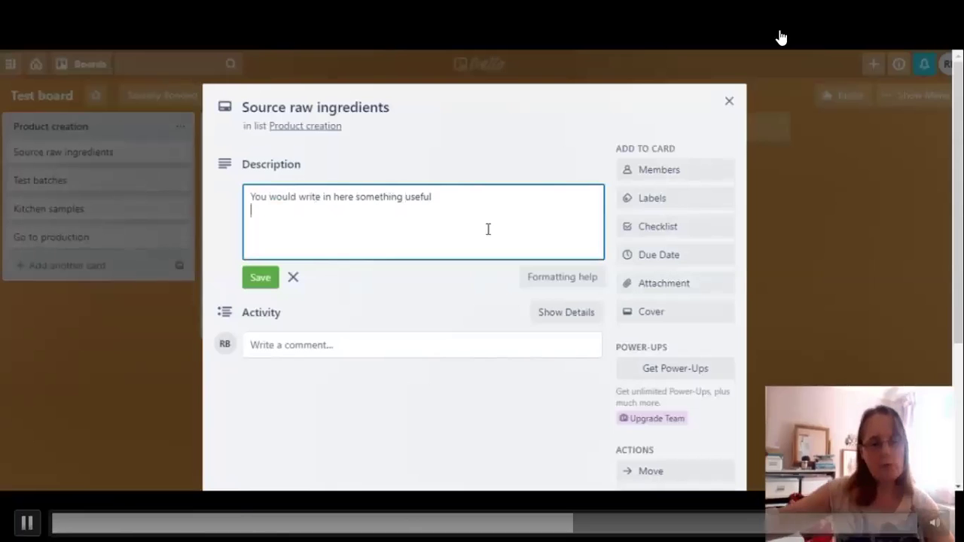
click(260, 278)
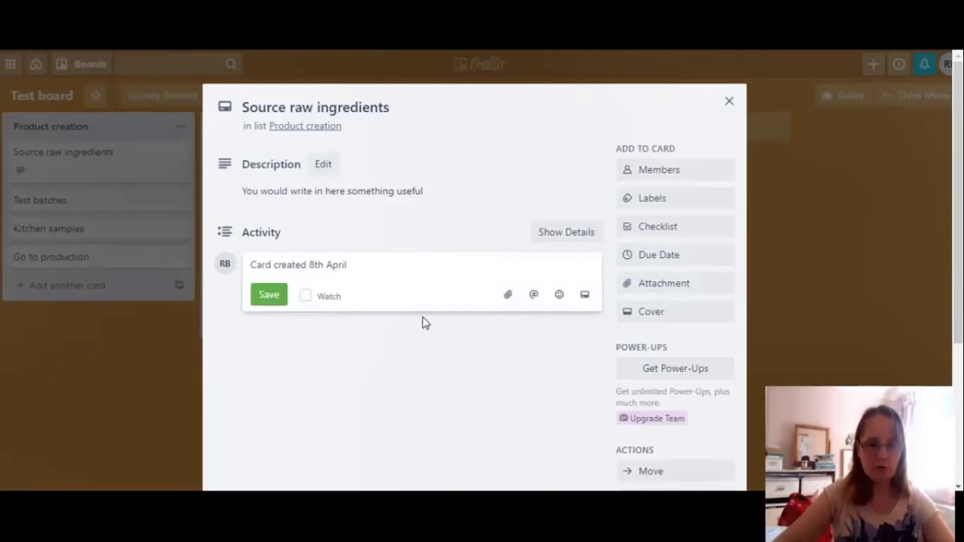
key(Return)
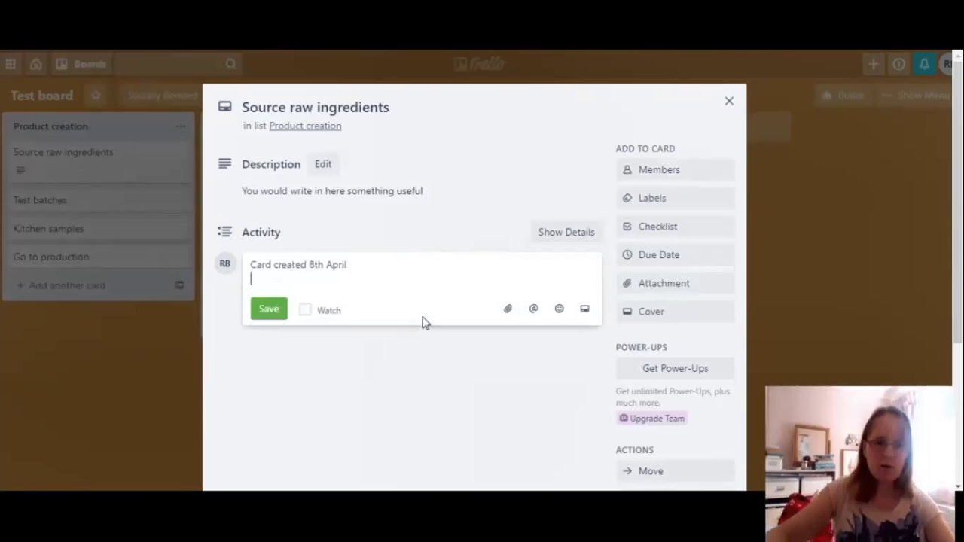
click(276, 317)
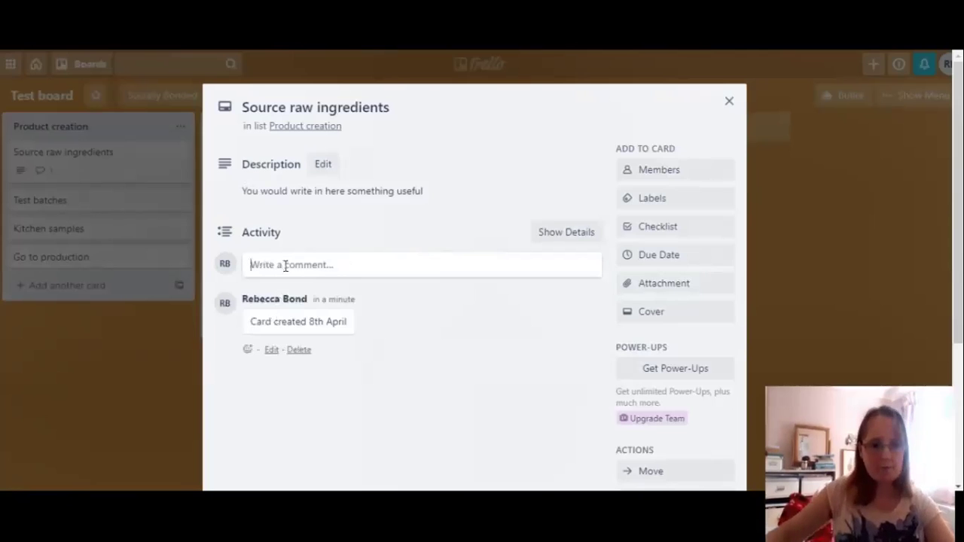
click(281, 264)
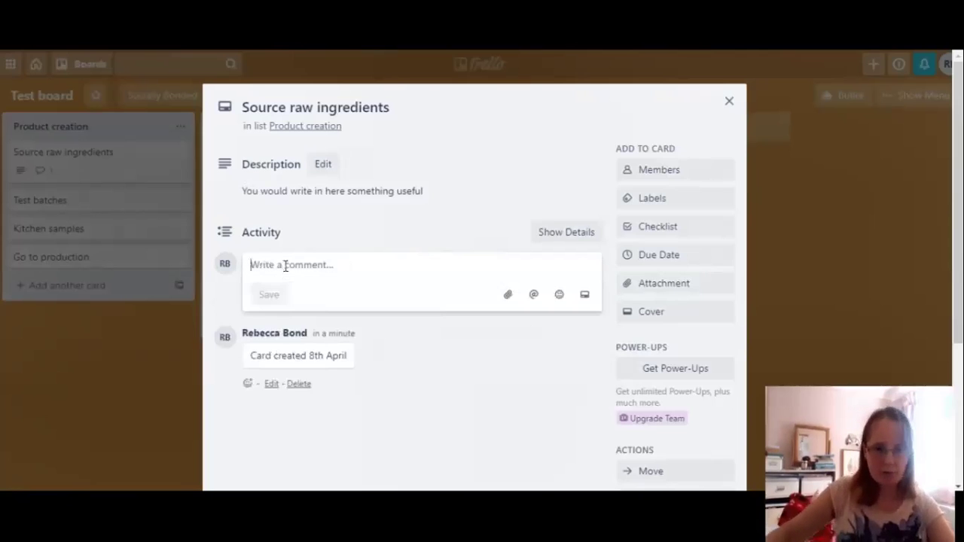
click(533, 296)
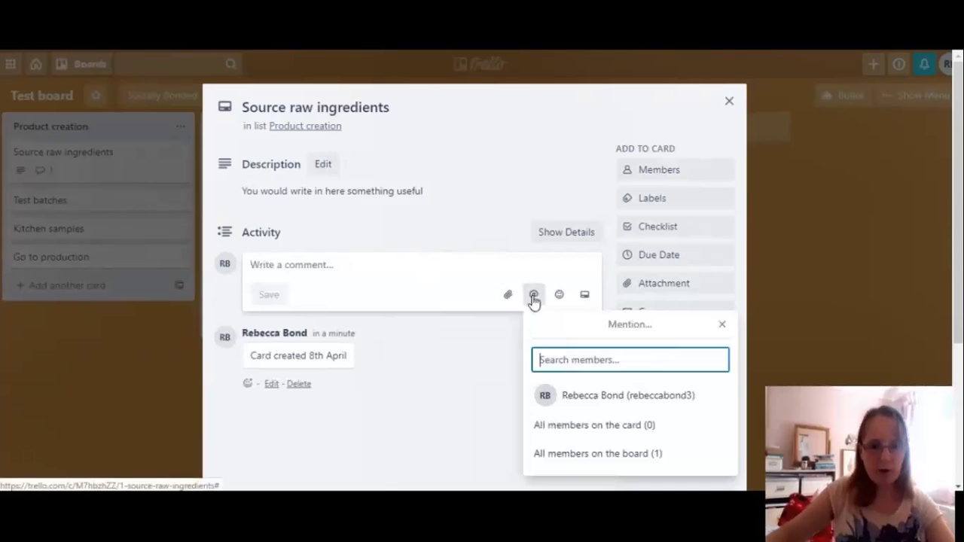
click(602, 454)
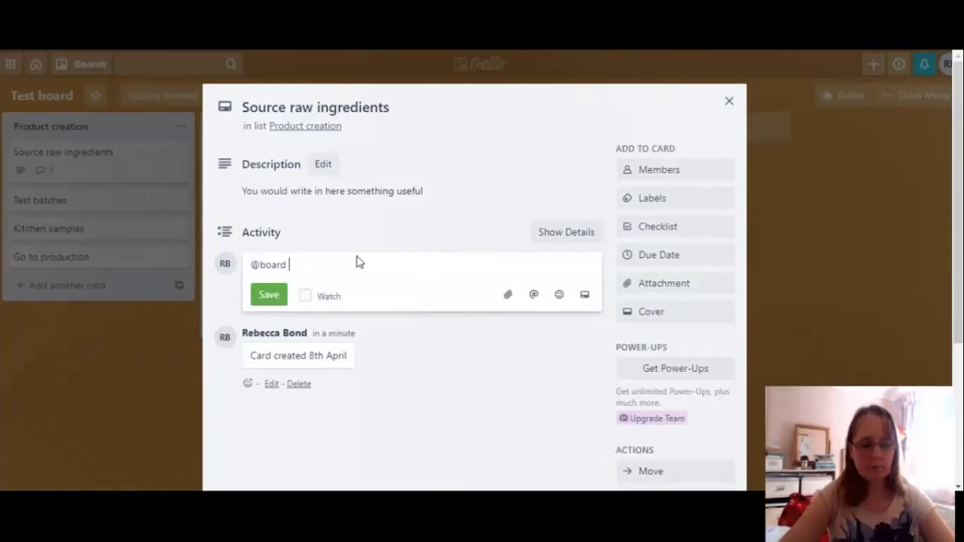
text(Get cracking on this)
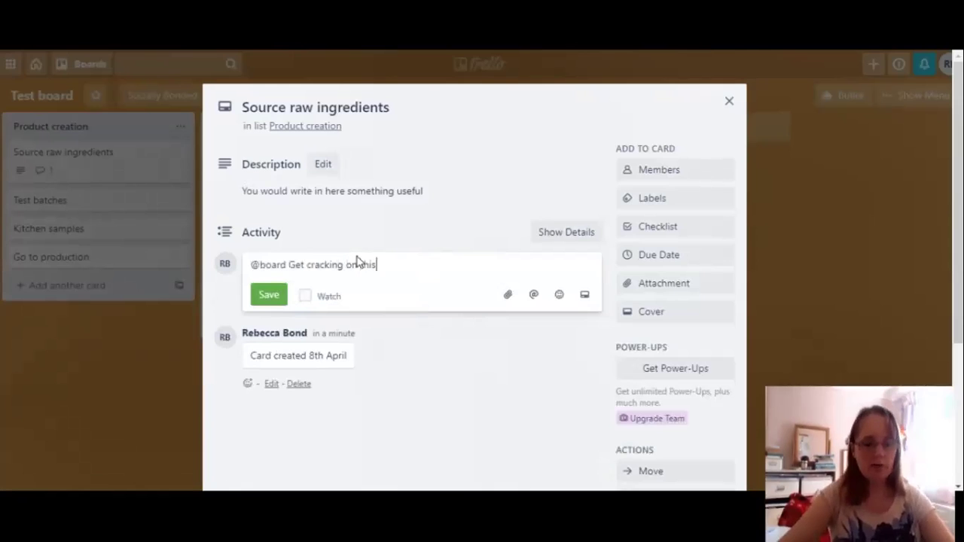
key(Return)
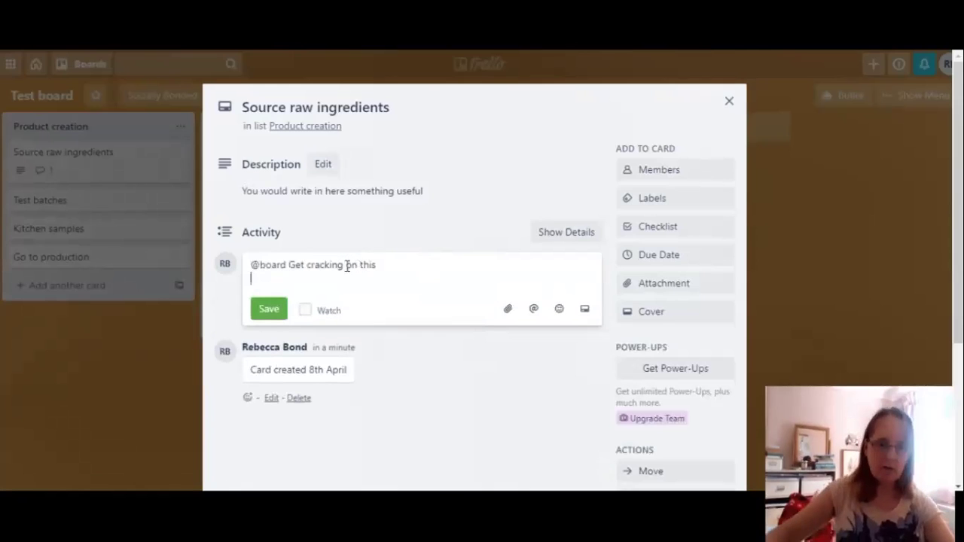
click(268, 309)
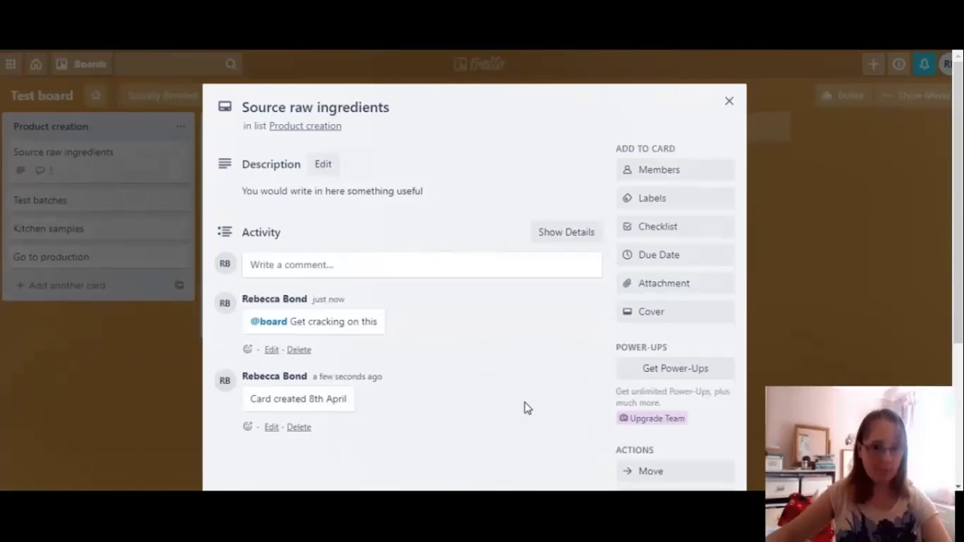
Step: Browse the emoji categories and add a grinning-face reaction to the "Get cracking on this" comment
click(247, 350)
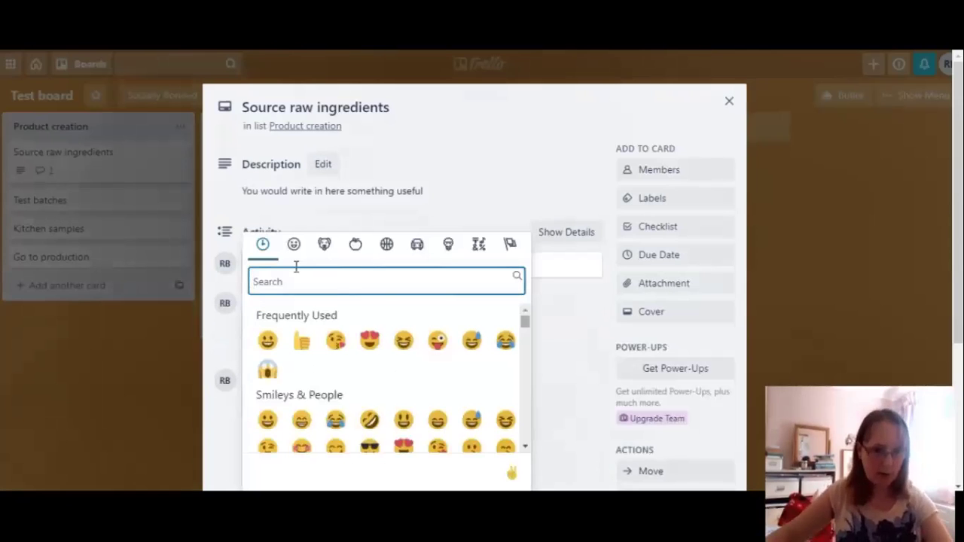
click(295, 247)
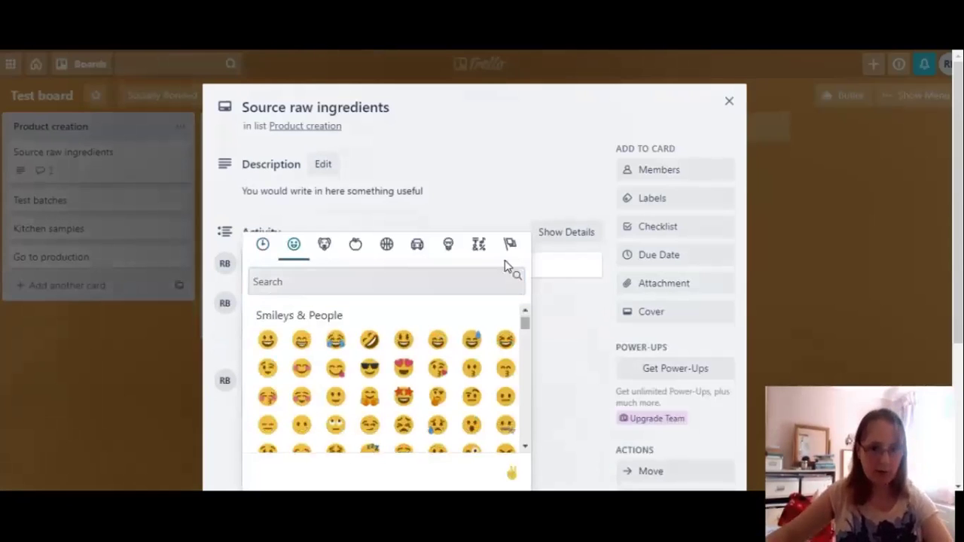
click(561, 325)
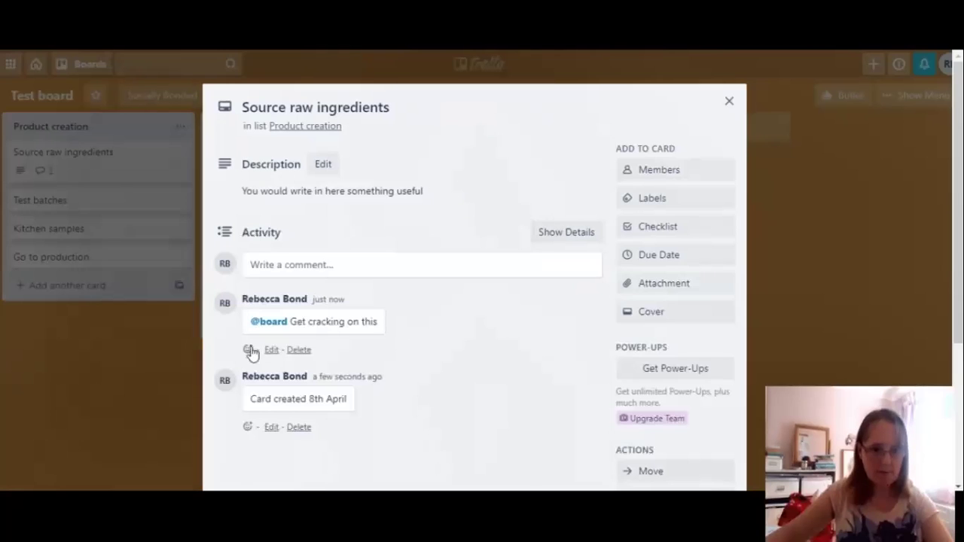
click(247, 351)
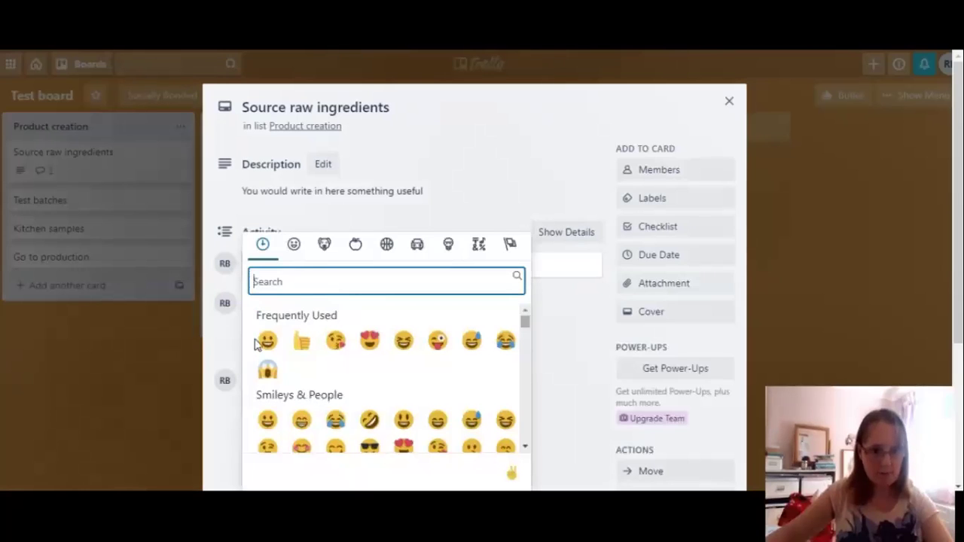
click(267, 340)
click(259, 348)
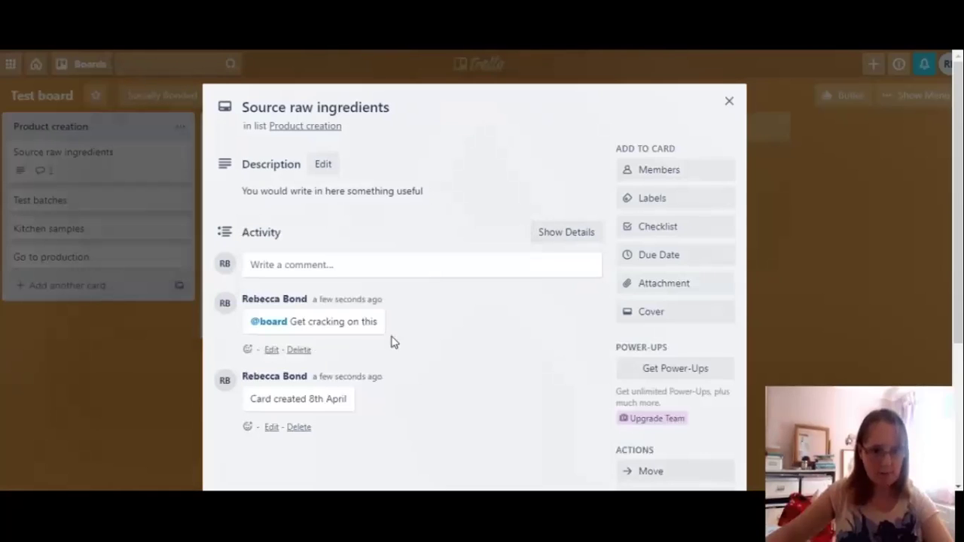
click(248, 350)
click(267, 341)
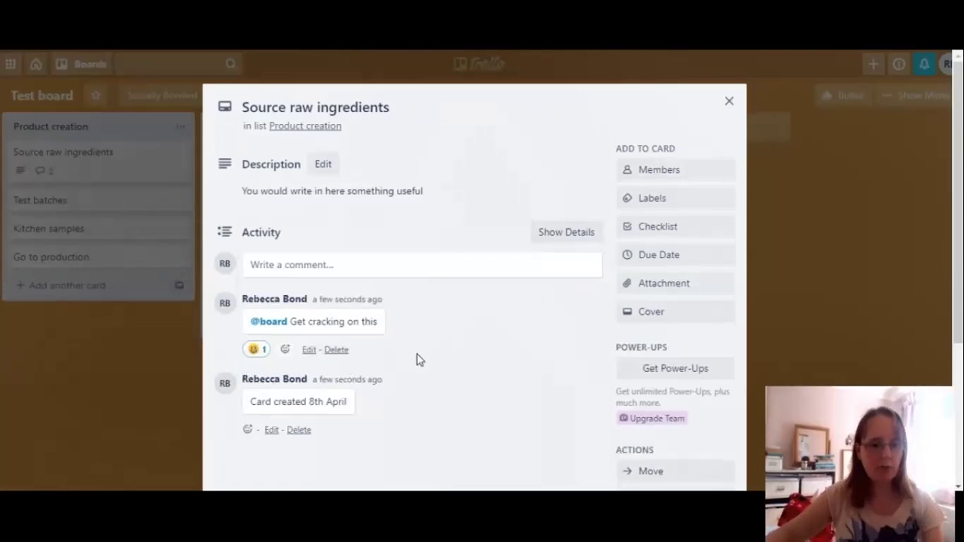
Step: Examine the cards and boards that can be linked in a new comment, leaving the comment empty
click(318, 268)
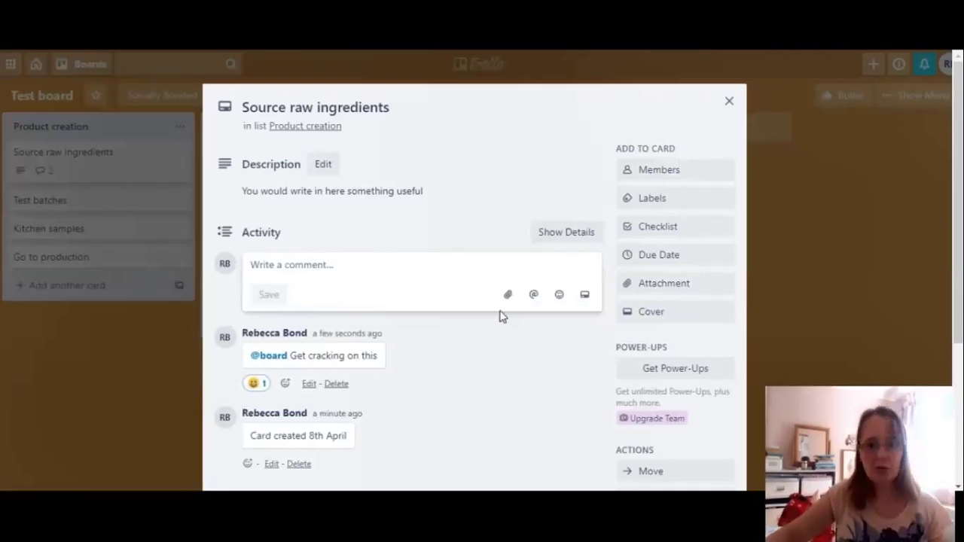
click(586, 296)
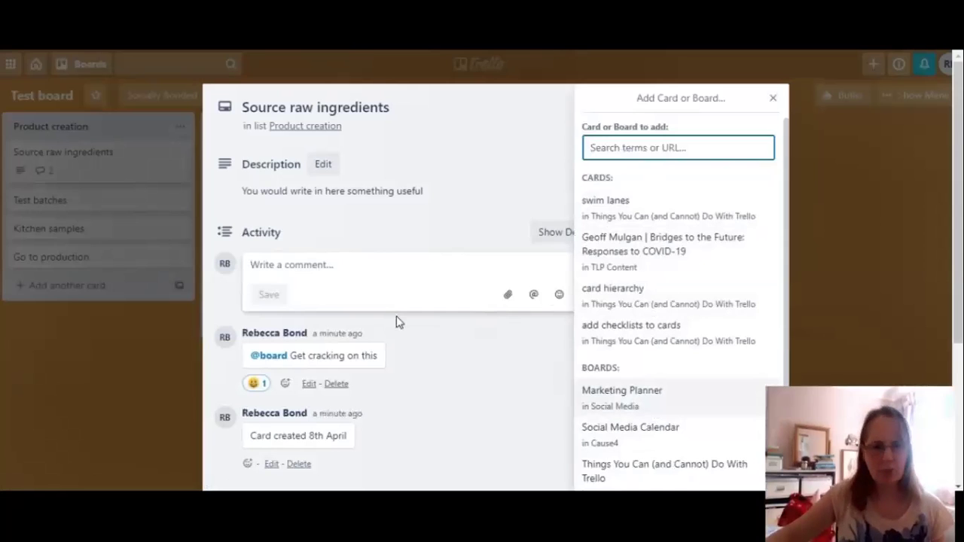
click(495, 327)
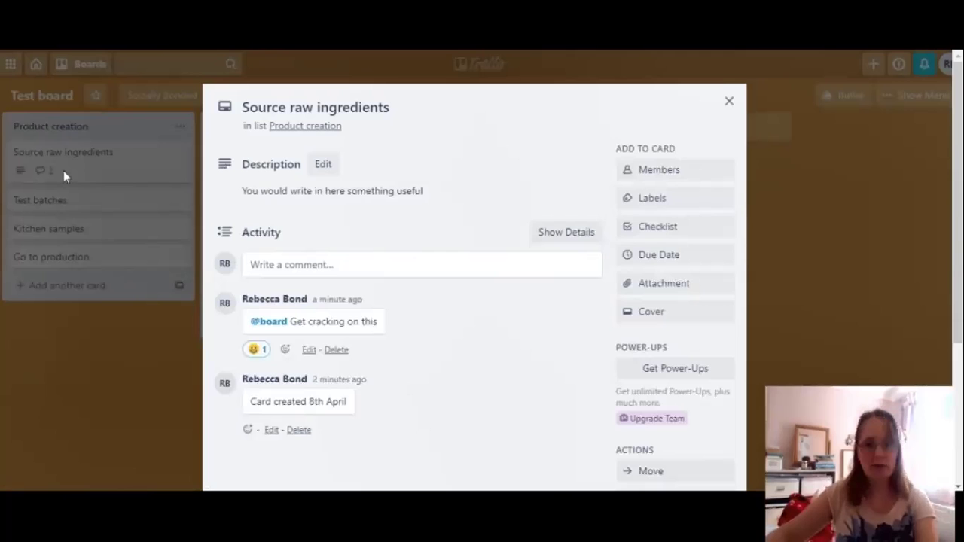
Step: Check which members can be assigned to the card, try the Watch option with a draft comment "sadasd", and discard the draft
click(674, 173)
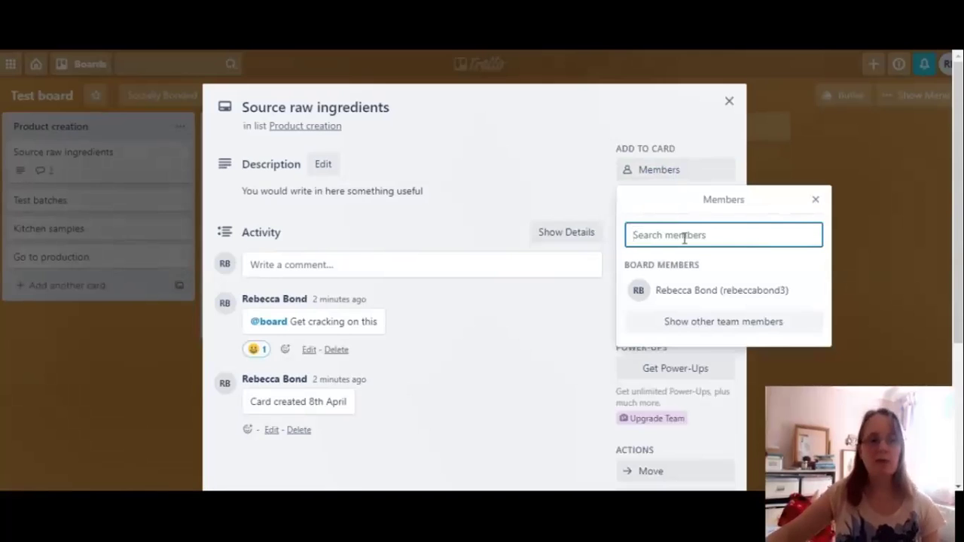
click(319, 270)
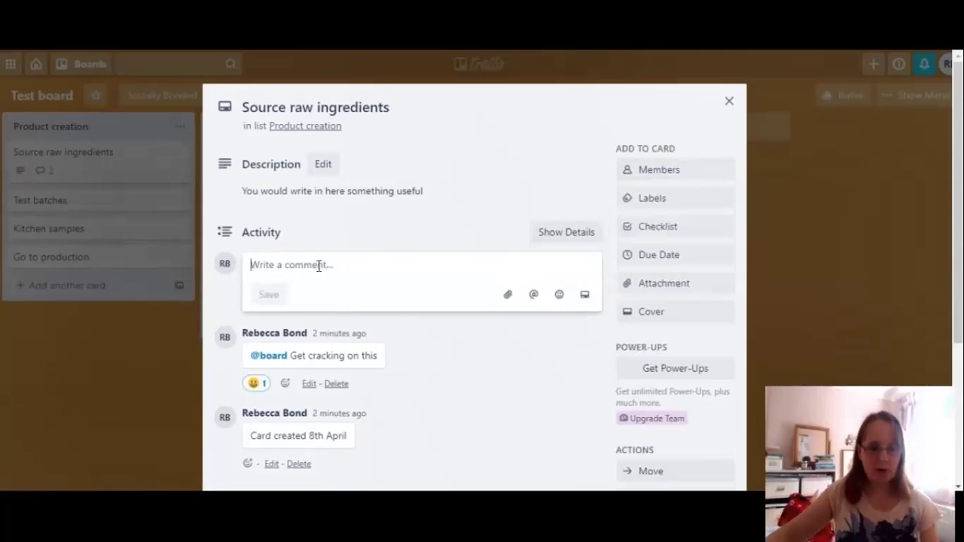
text(sadasd)
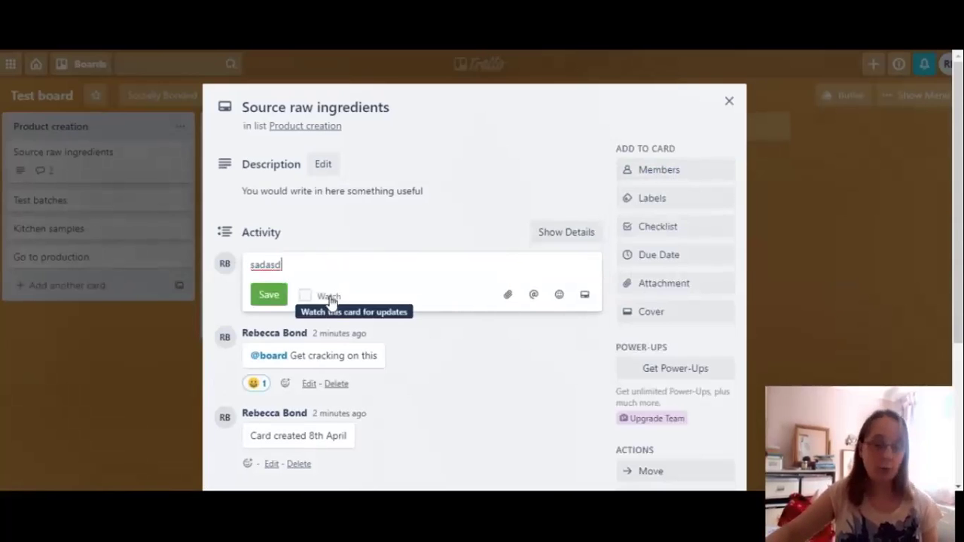
click(332, 301)
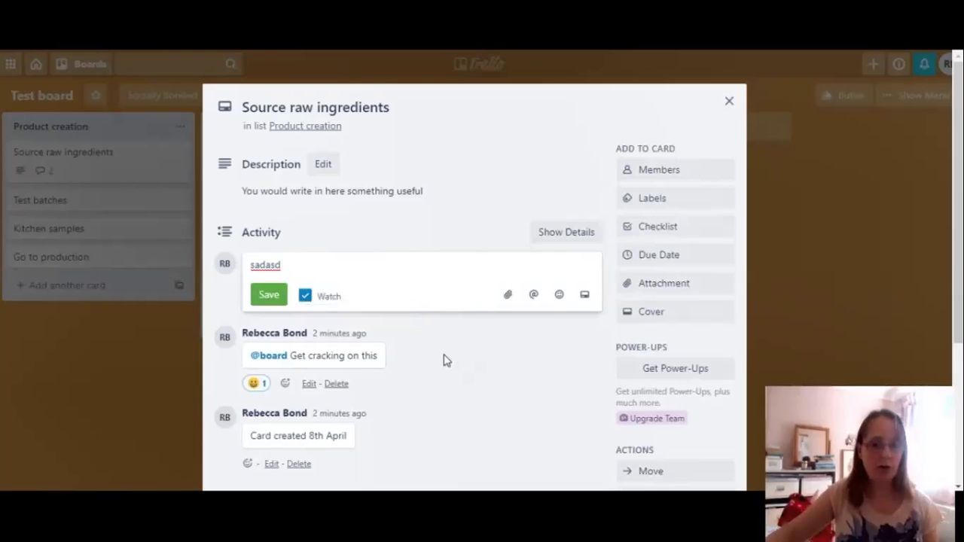
click(304, 295)
drag(284, 265, 208, 256)
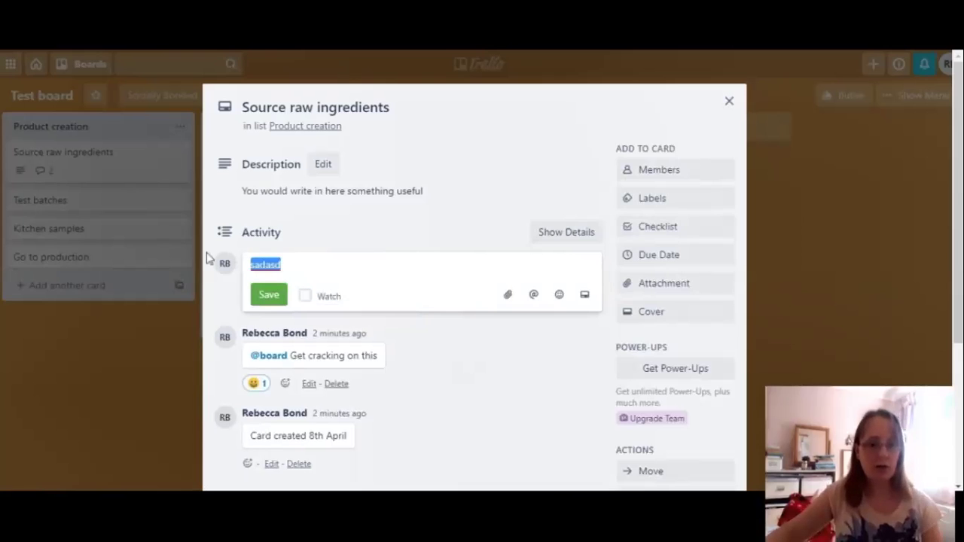
key(BackSpace)
key(Escape)
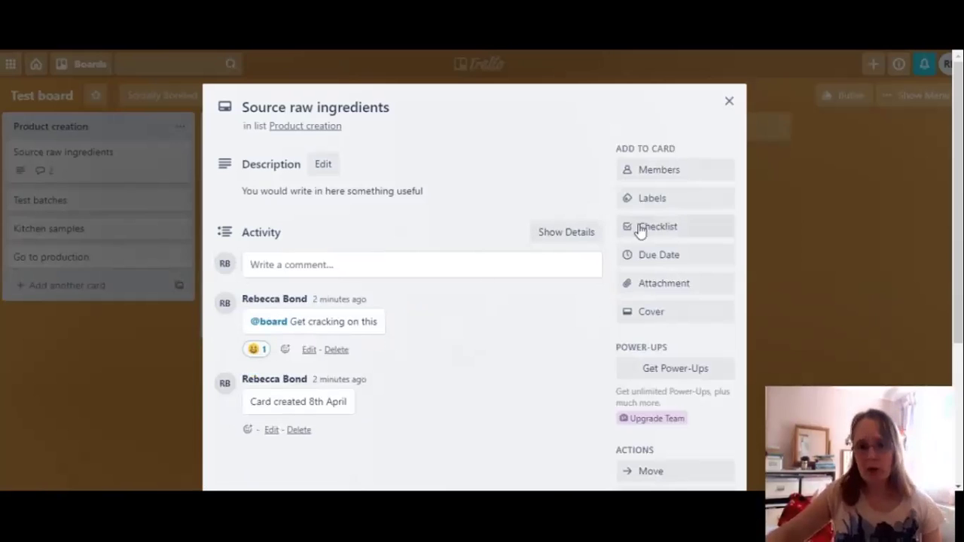
Step: Apply the green label to the Source raw ingredients card
click(643, 200)
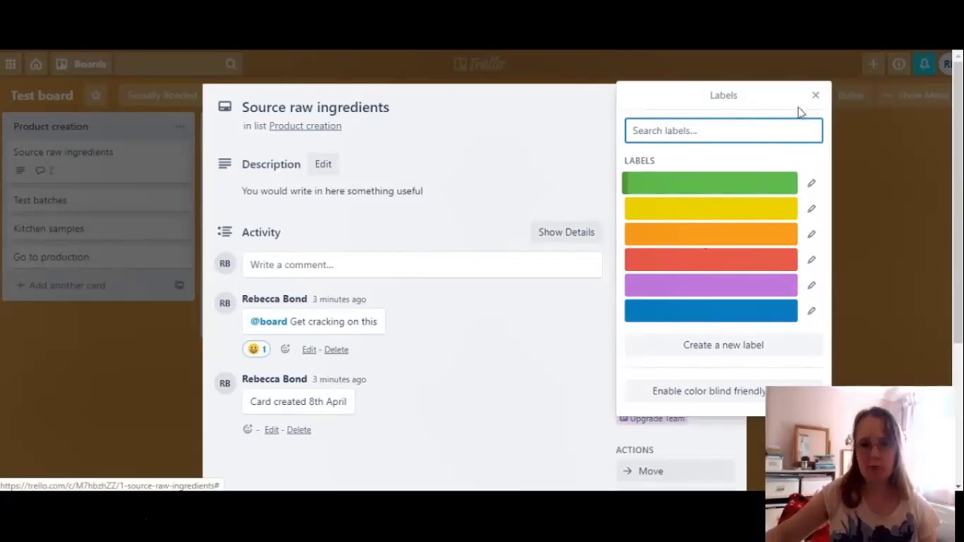
click(750, 185)
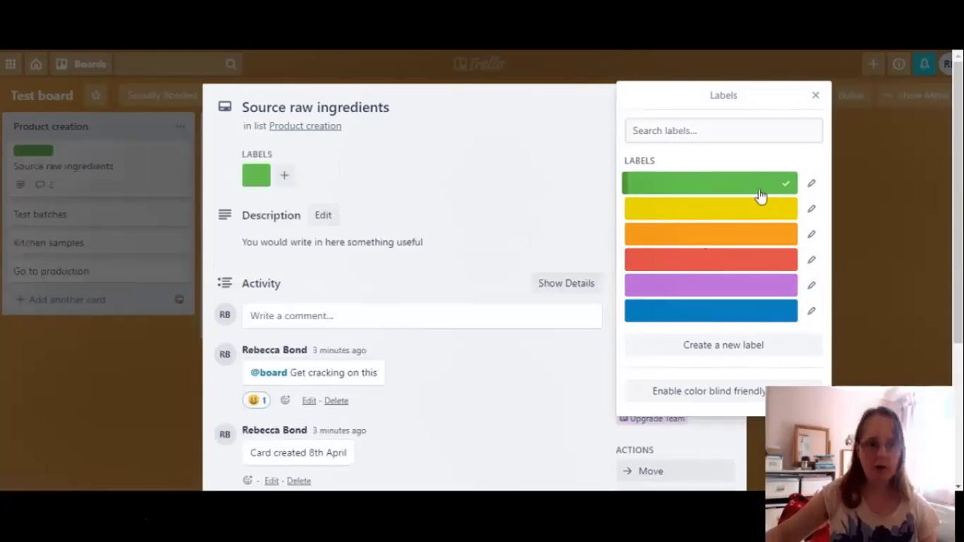
click(814, 96)
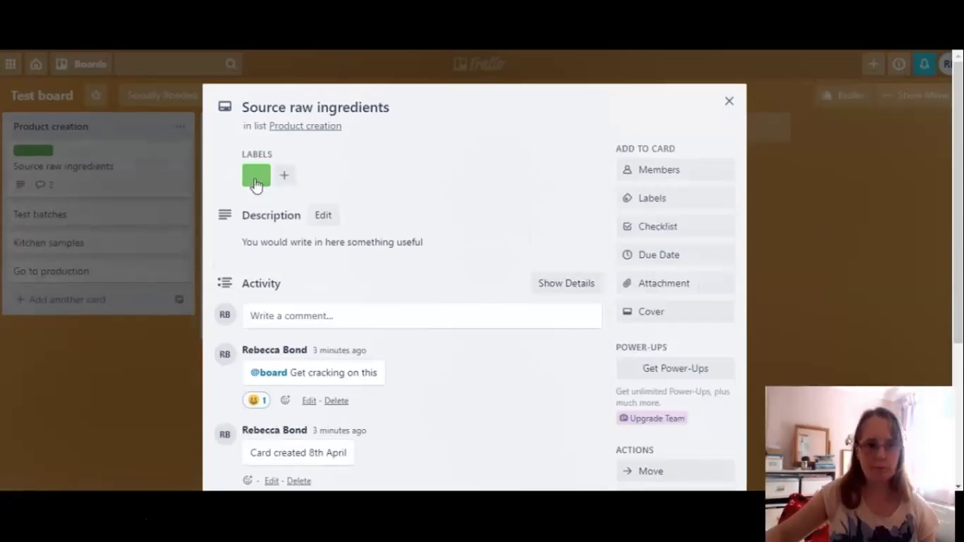
Step: Add a checklist titled "Suppliers checked" to the card and check the due date option for its items
click(663, 227)
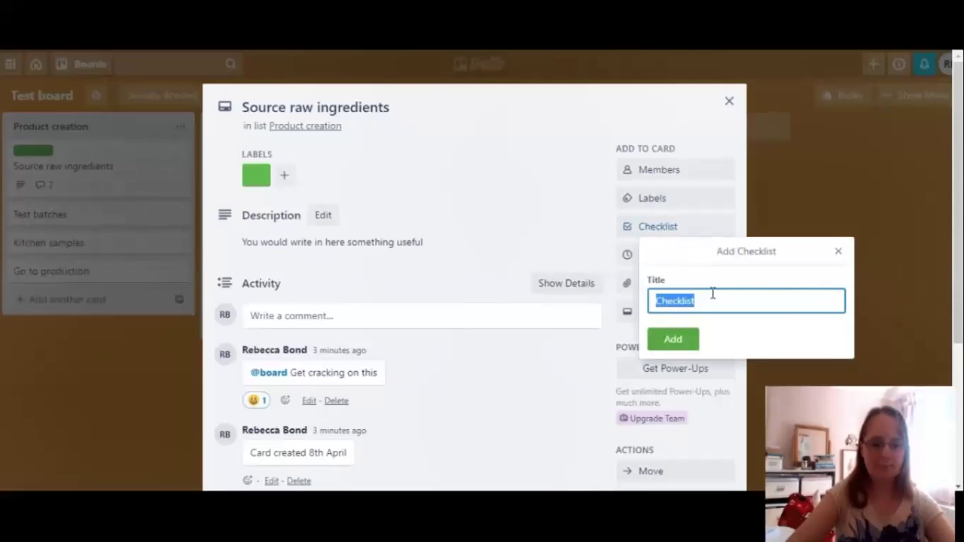
text(Suppliers checked)
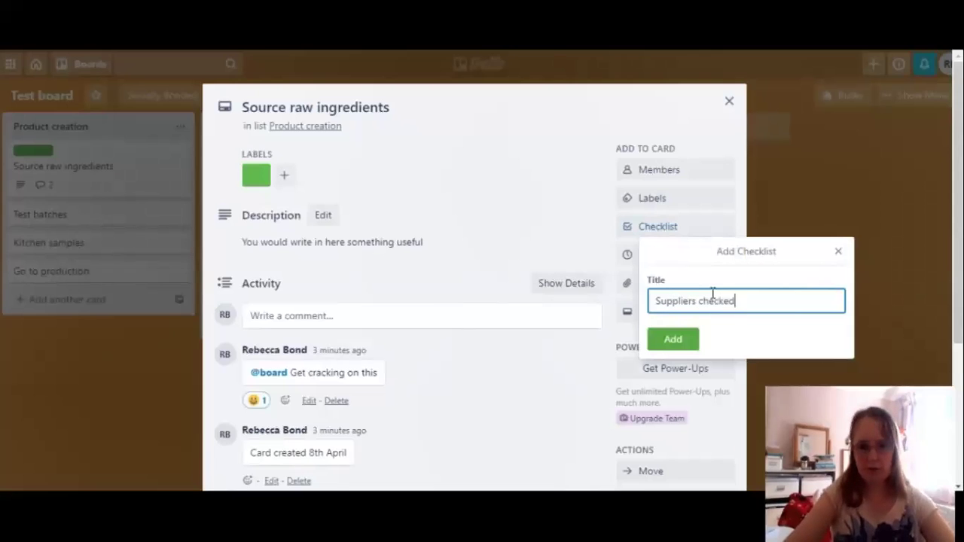
key(Return)
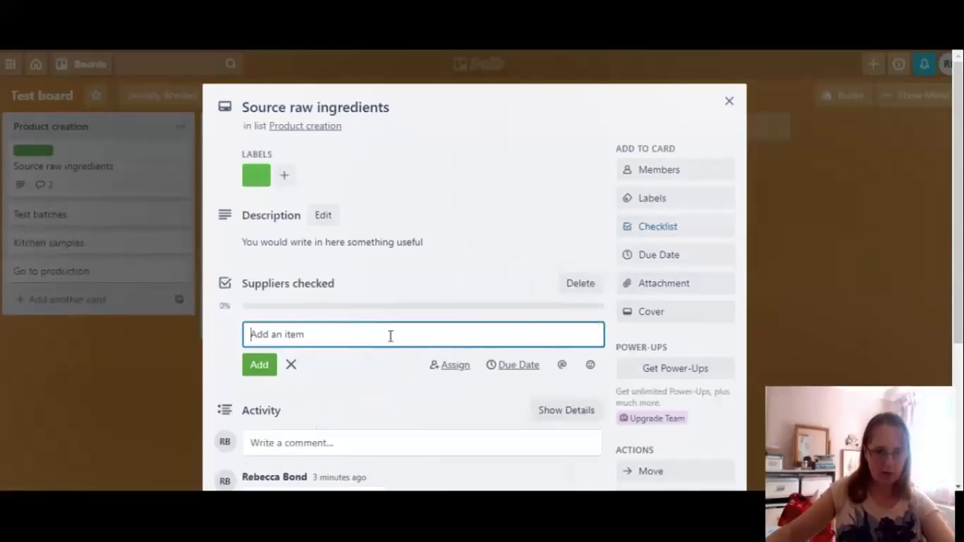
click(518, 367)
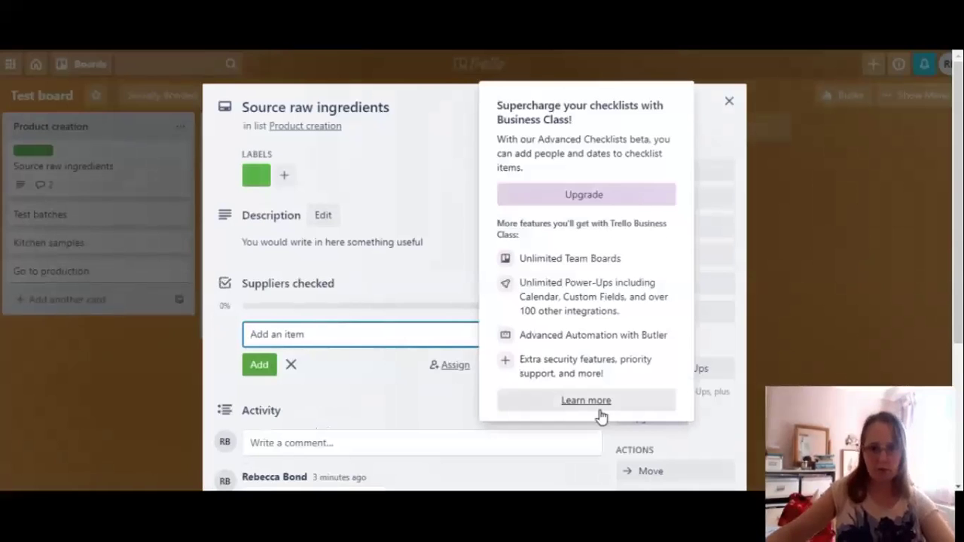
click(427, 388)
Step: Leave the checklist's title unedited and delete the "Suppliers checked" checklist from the card
click(310, 286)
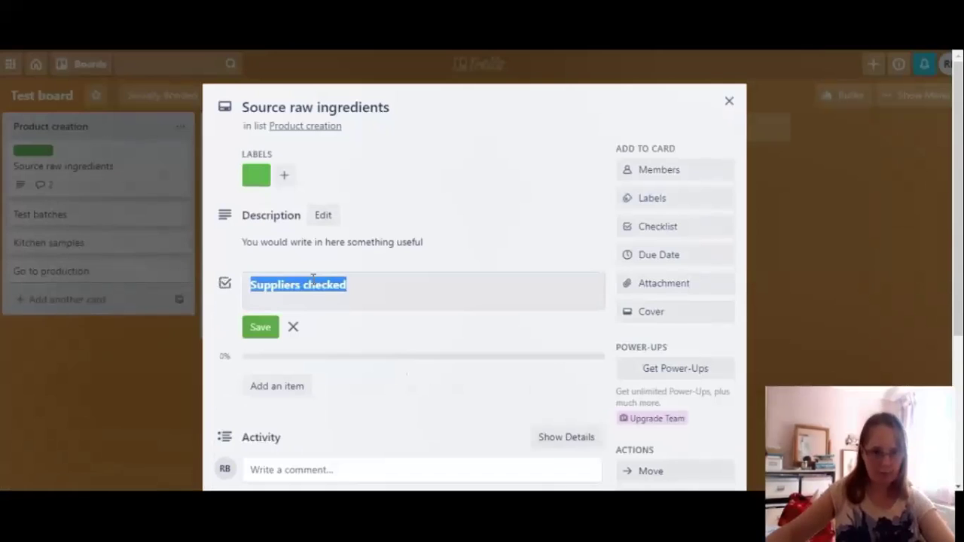
click(344, 330)
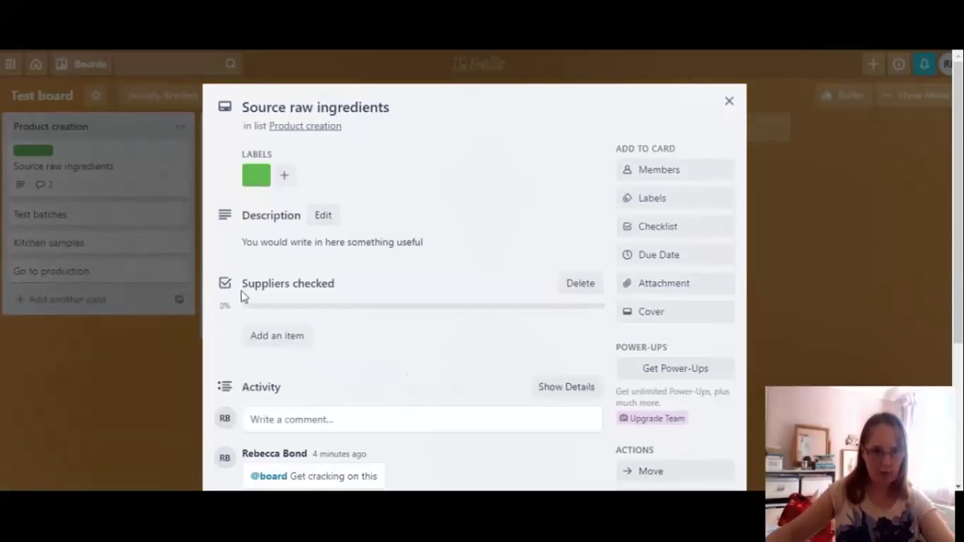
click(578, 283)
click(639, 386)
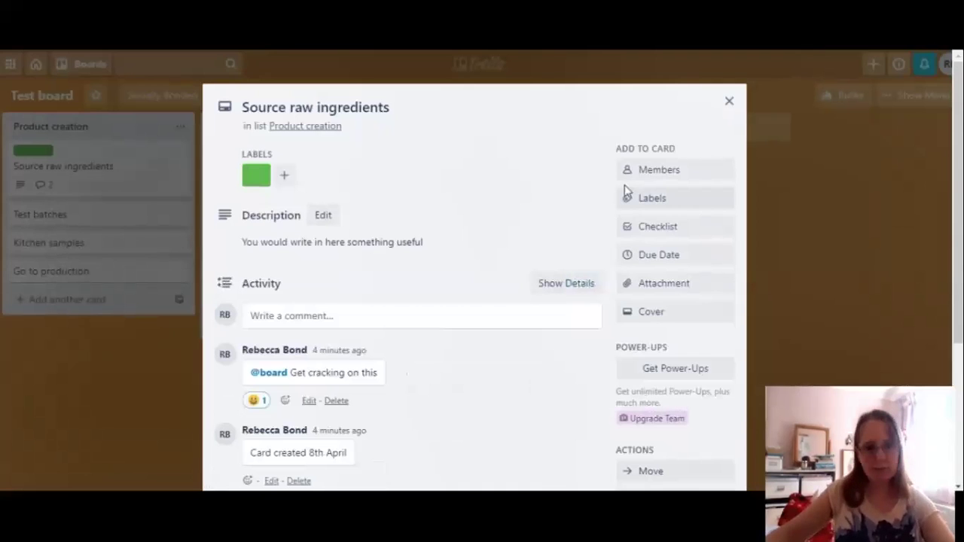
Step: Set the Source raw ingredients card's due date to 16/4/2020 and save it
click(654, 256)
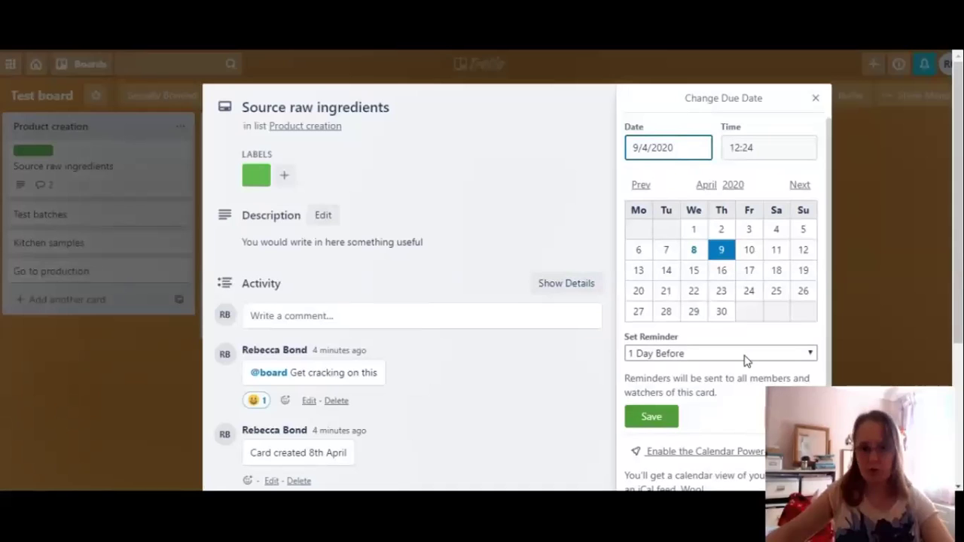
scroll(731, 452, down, 1)
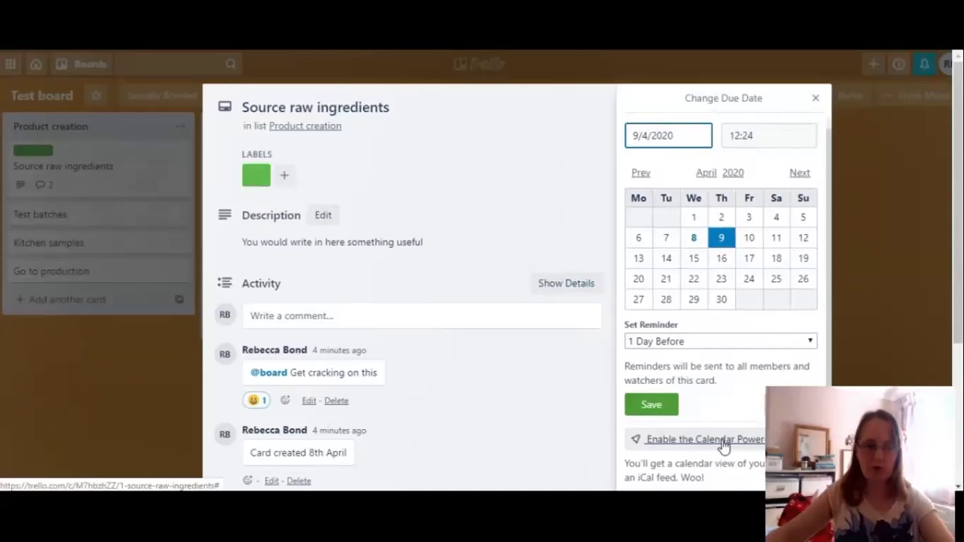
mouse_move(936, 297)
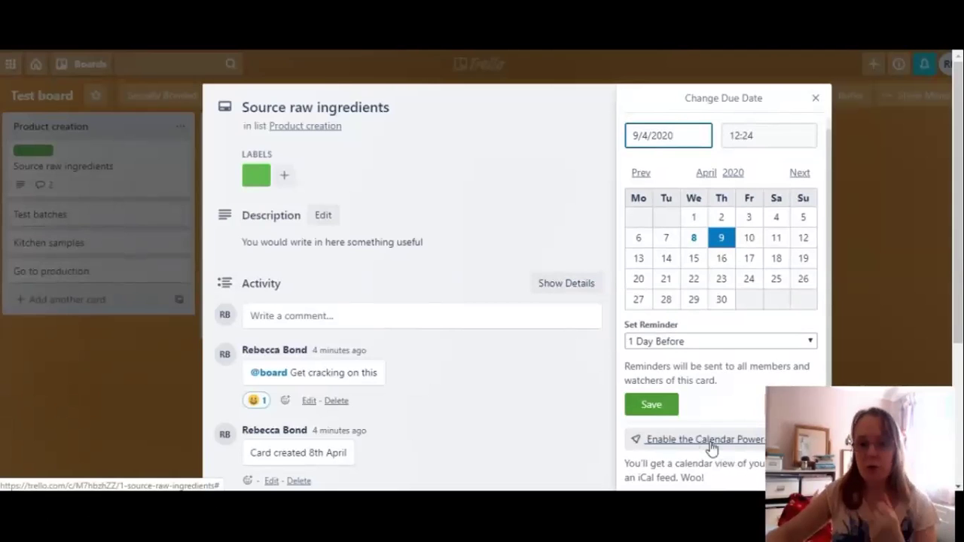
click(721, 258)
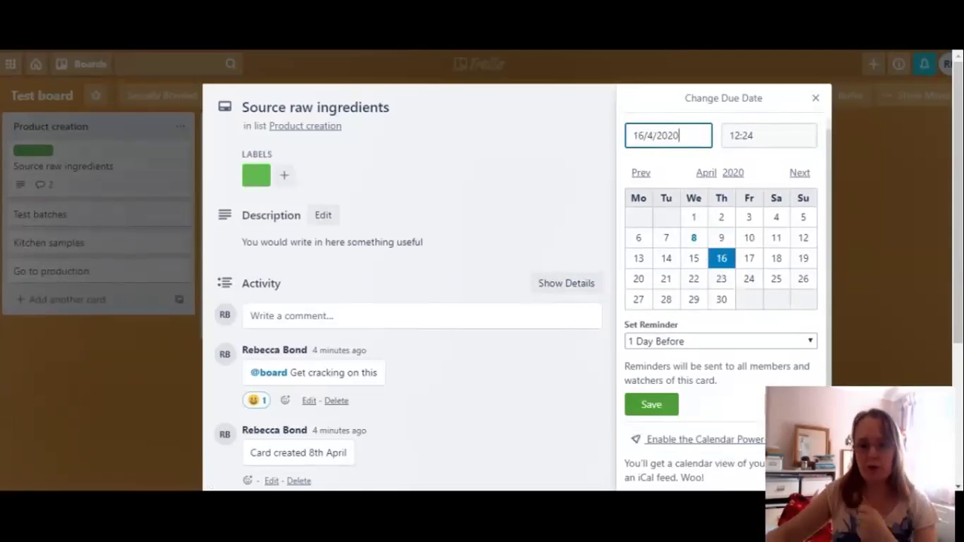
click(644, 404)
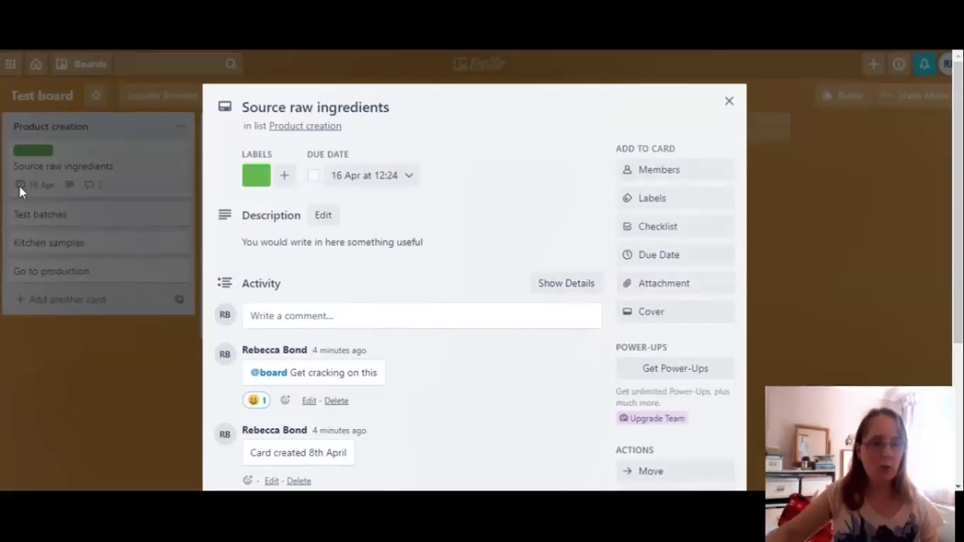
Step: Change the card's due date to 9/4/2020 and save it
click(403, 179)
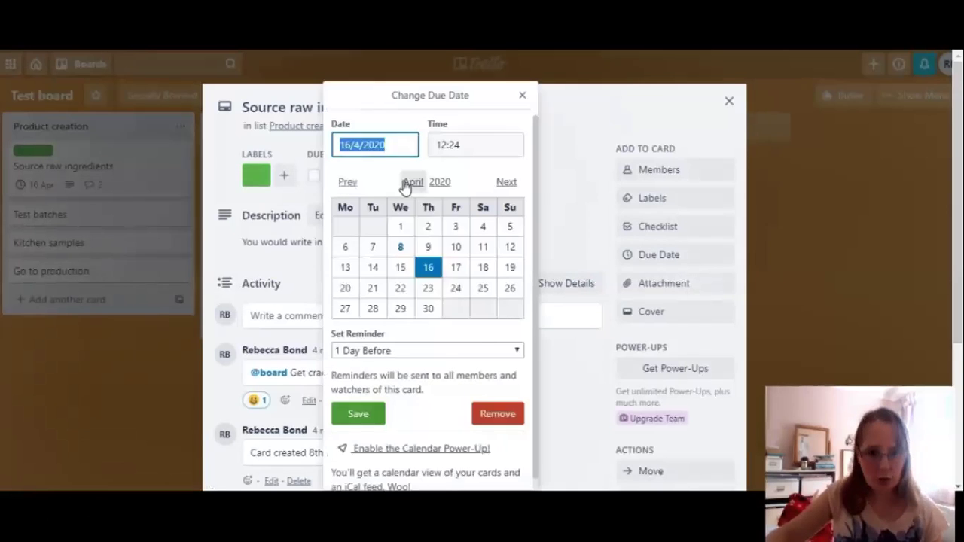
click(407, 184)
click(374, 181)
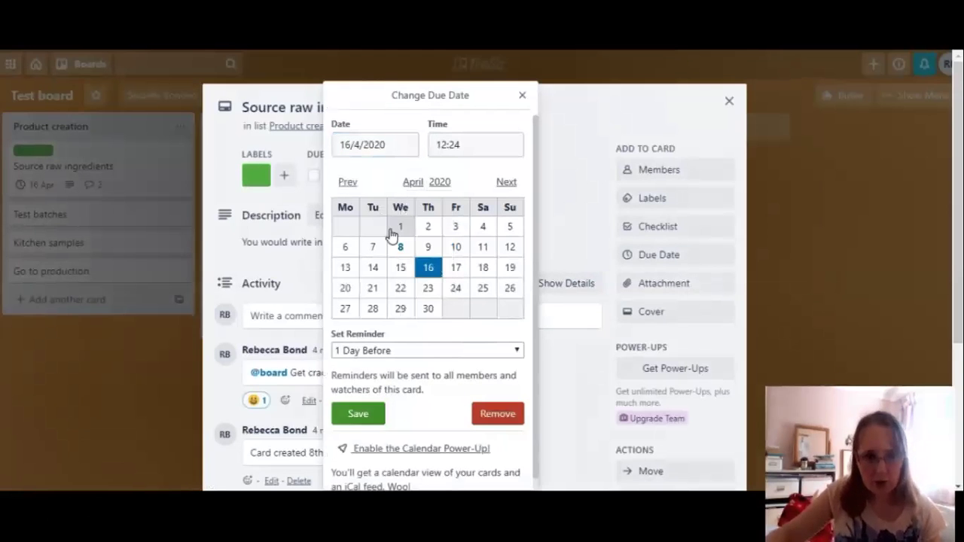
click(428, 247)
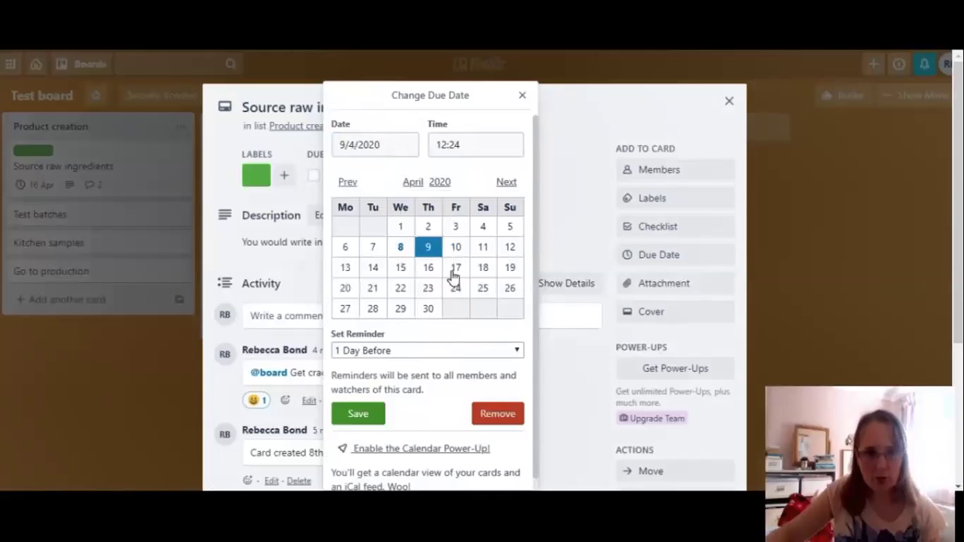
click(358, 412)
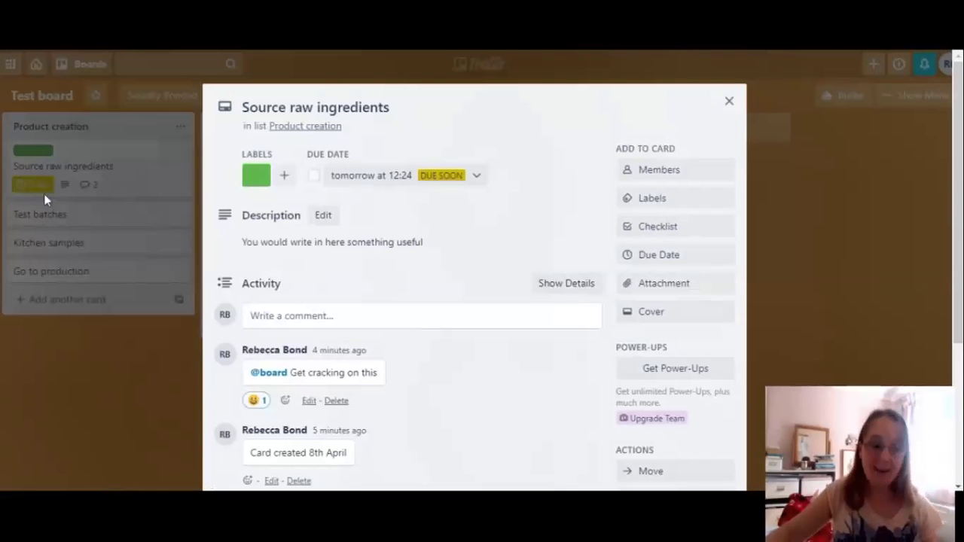
Step: Move the card's due date into the past, to 7/4/2020, and save it
click(440, 176)
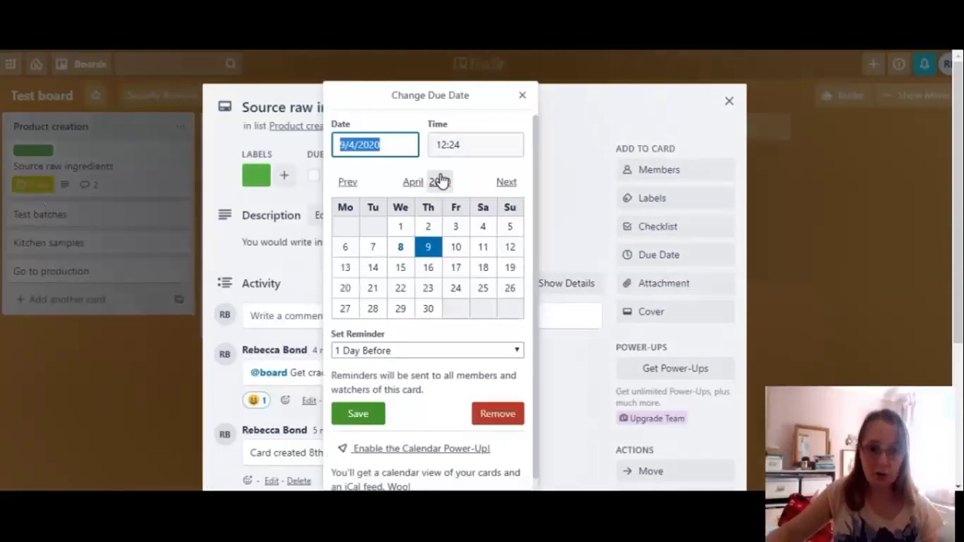
click(371, 248)
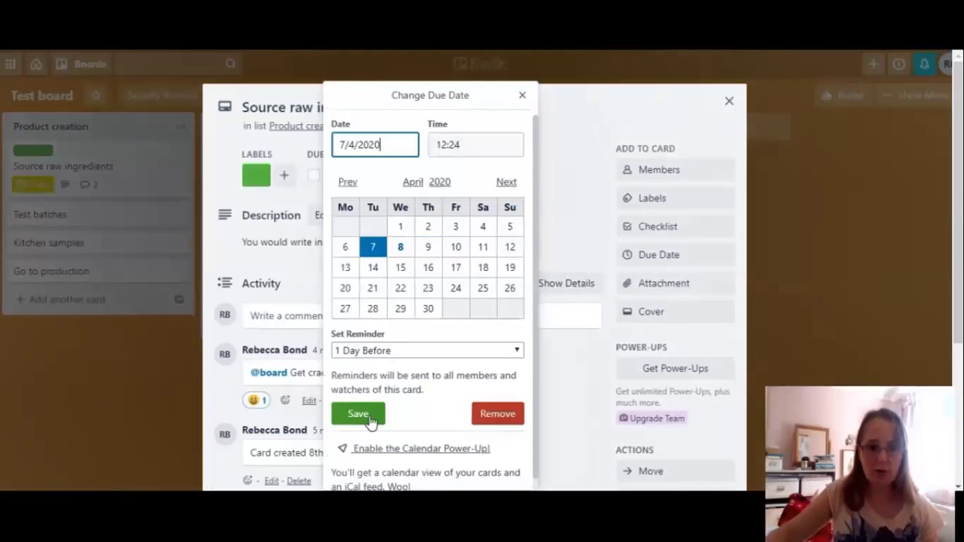
click(357, 413)
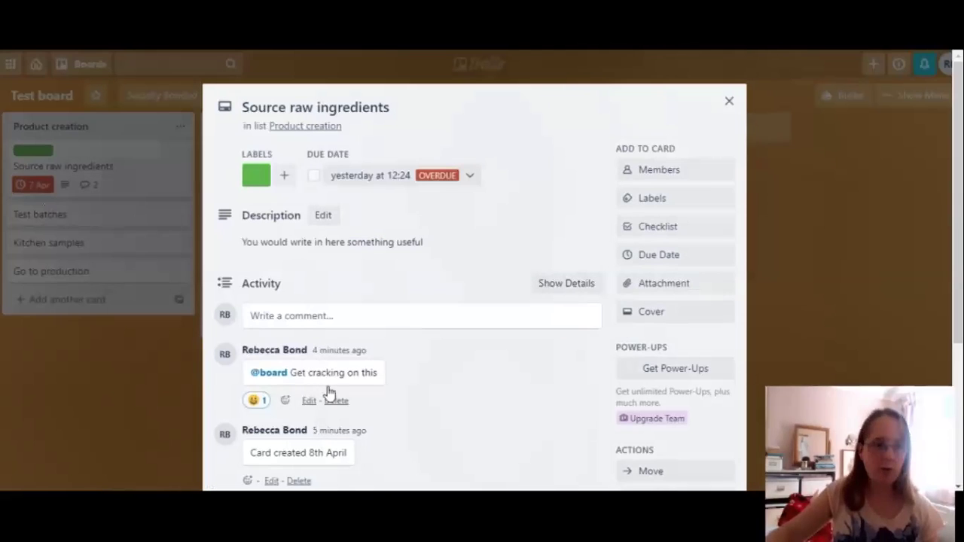
Step: Set the card's due date back to 16/4/2020 and save it
click(422, 181)
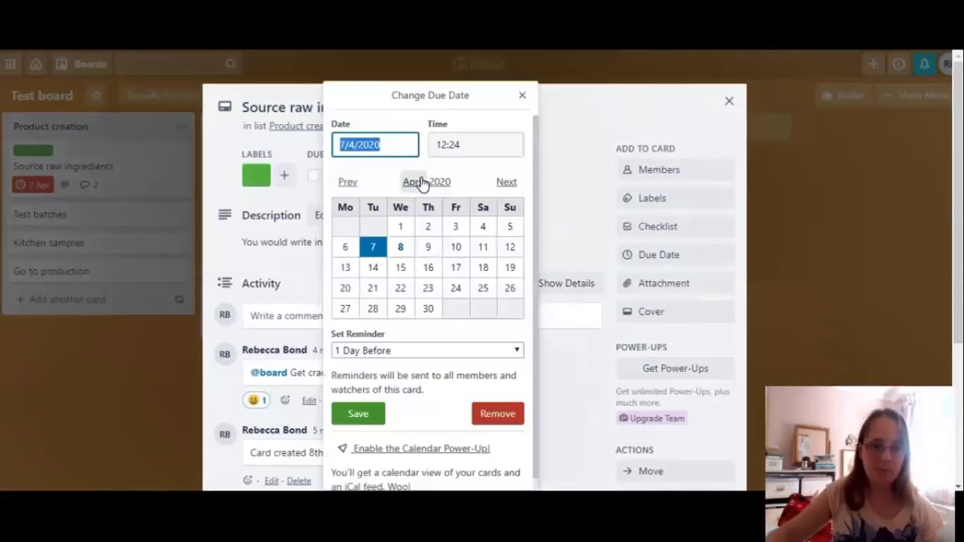
click(428, 269)
click(362, 418)
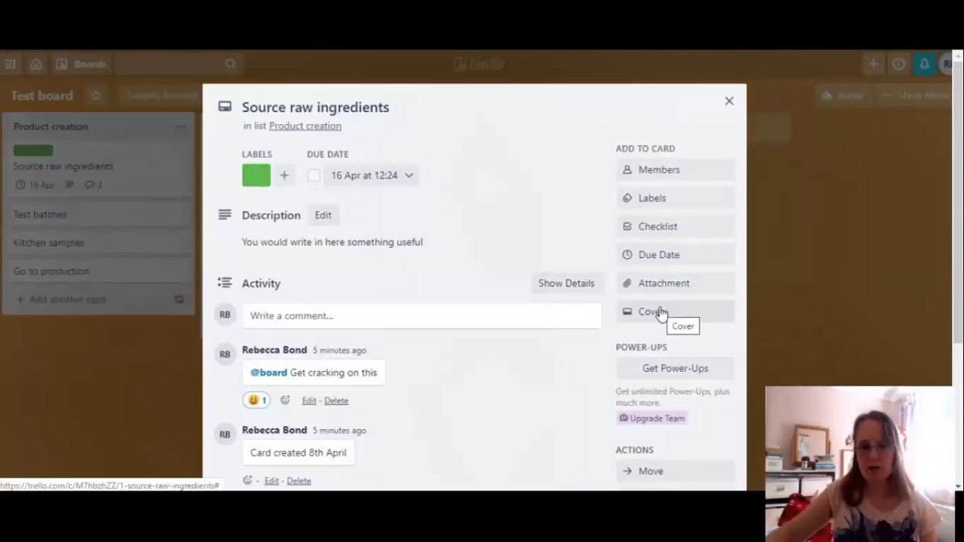
Step: Examine the destination options for moving the Source raw ingredients card, leave it in place, and return to the board
scroll(660, 313, down, 3)
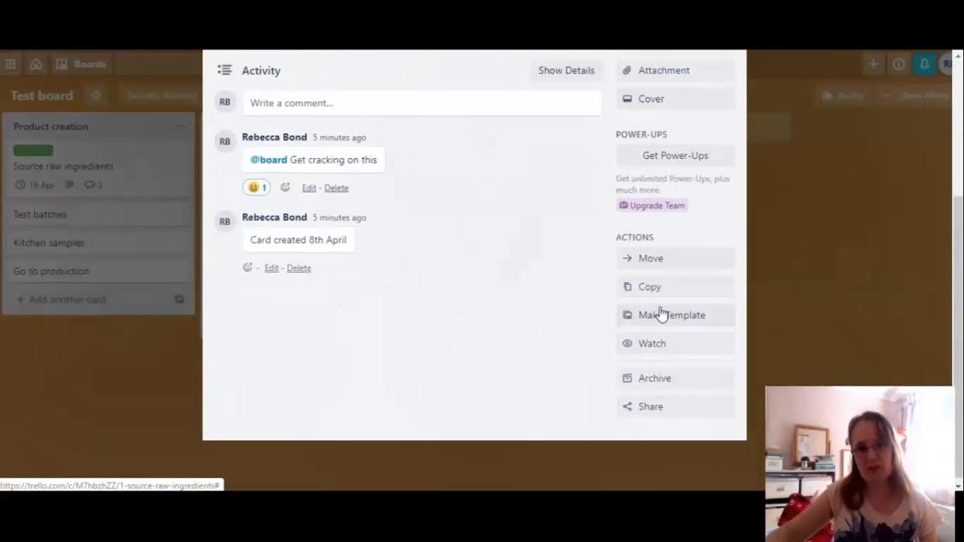
click(659, 260)
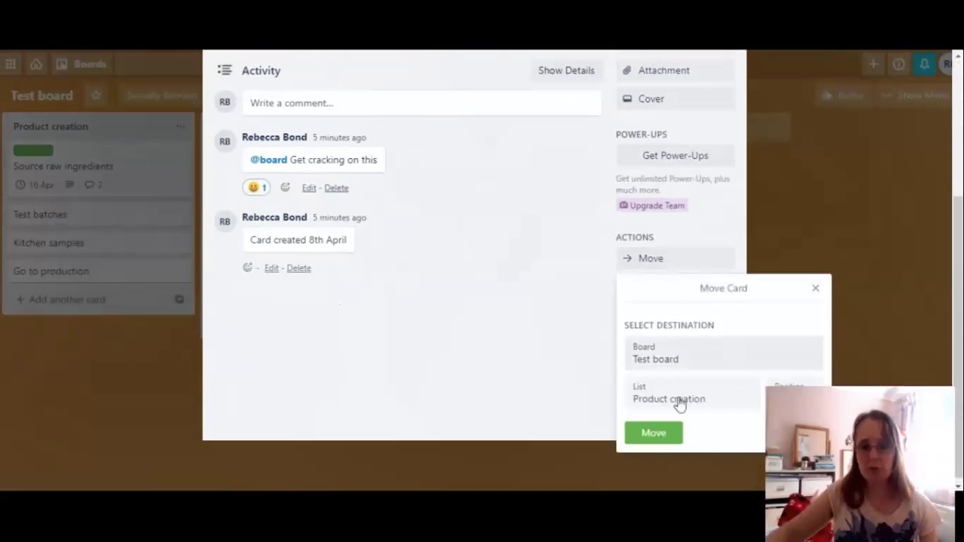
click(816, 288)
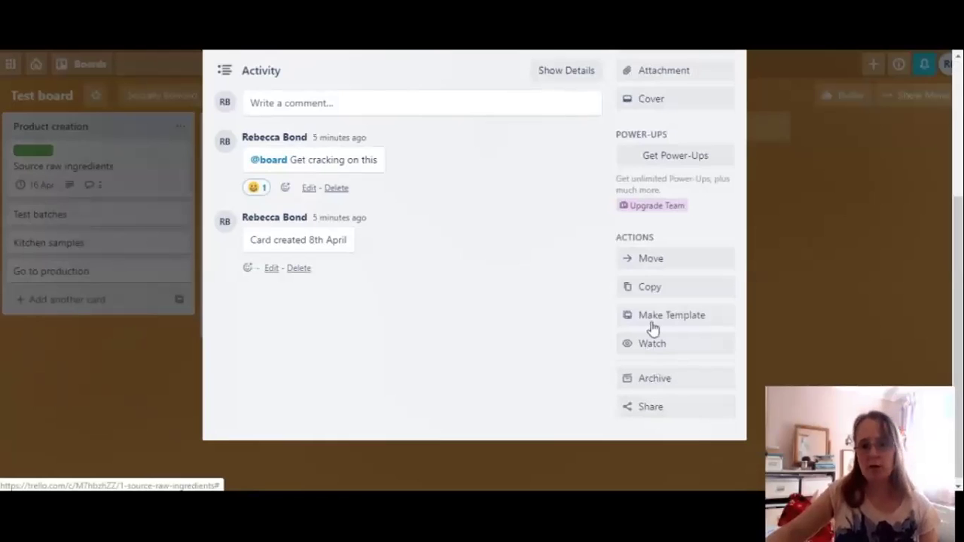
click(800, 208)
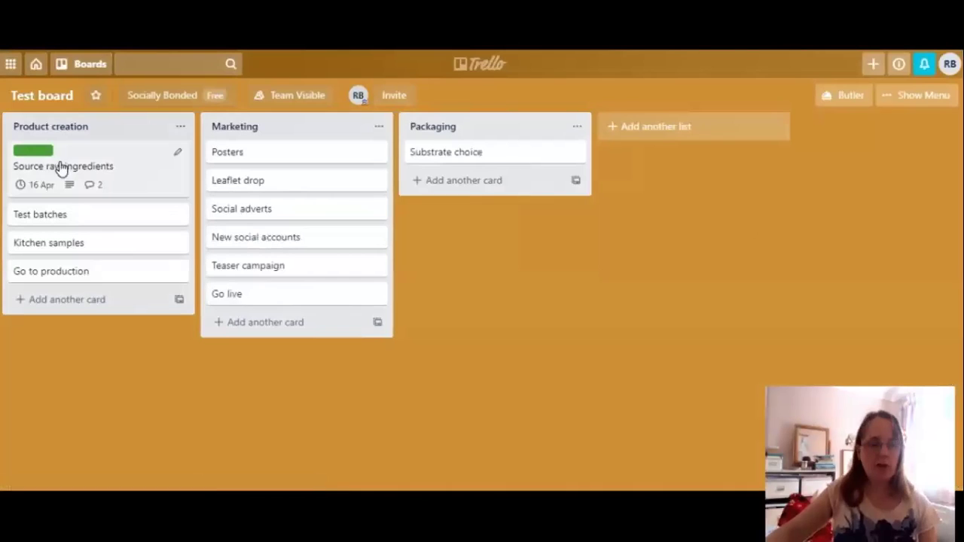
mouse_move(64, 155)
mouse_down()
mouse_move(650, 127)
mouse_move(660, 144)
mouse_move(477, 236)
mouse_move(327, 168)
mouse_move(72, 159)
mouse_up()
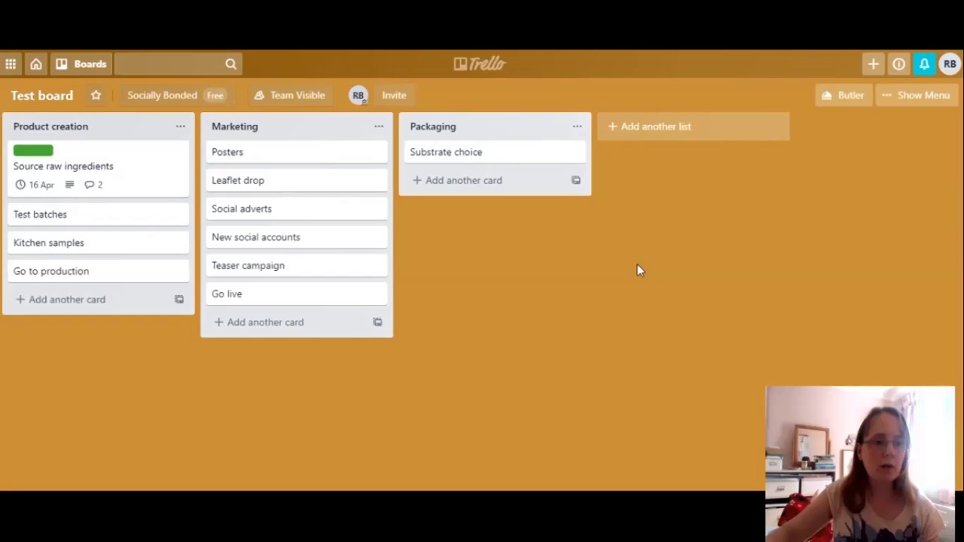
Step: Advance the presentation to the "Have you got a Board set up?" poll slide
mouse_move(663, 163)
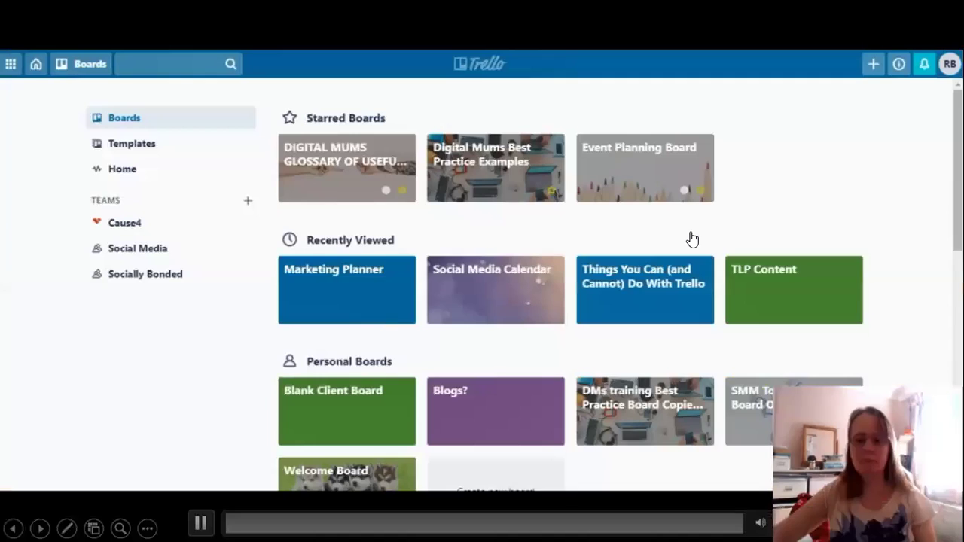
key(Right)
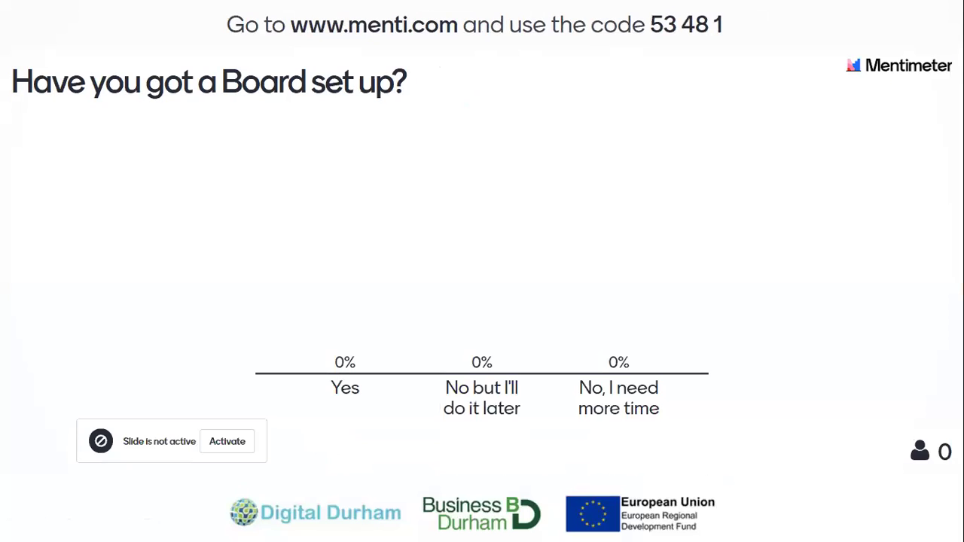
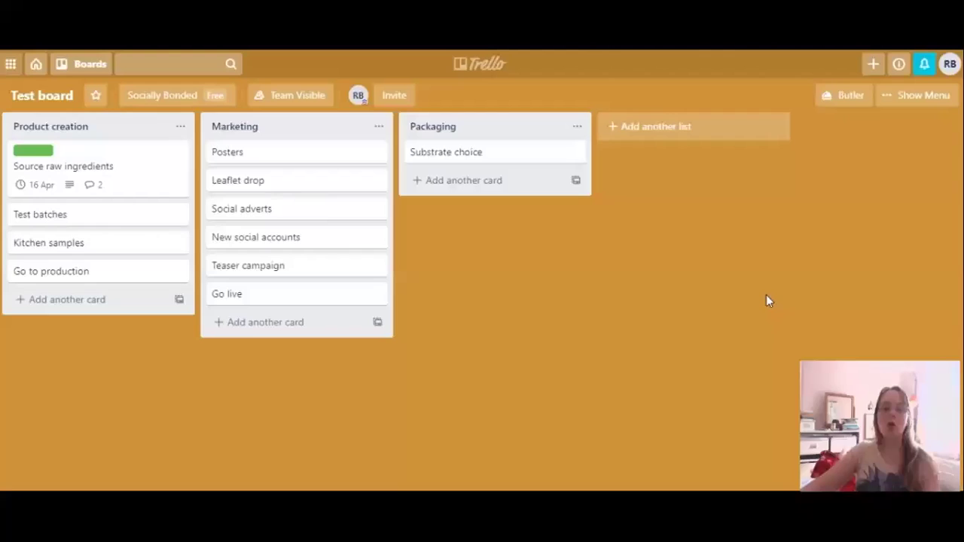
Step: In PowerPoint, start the slide show from slide 8 and play its Trello team walkthrough video
mouse_move(587, 35)
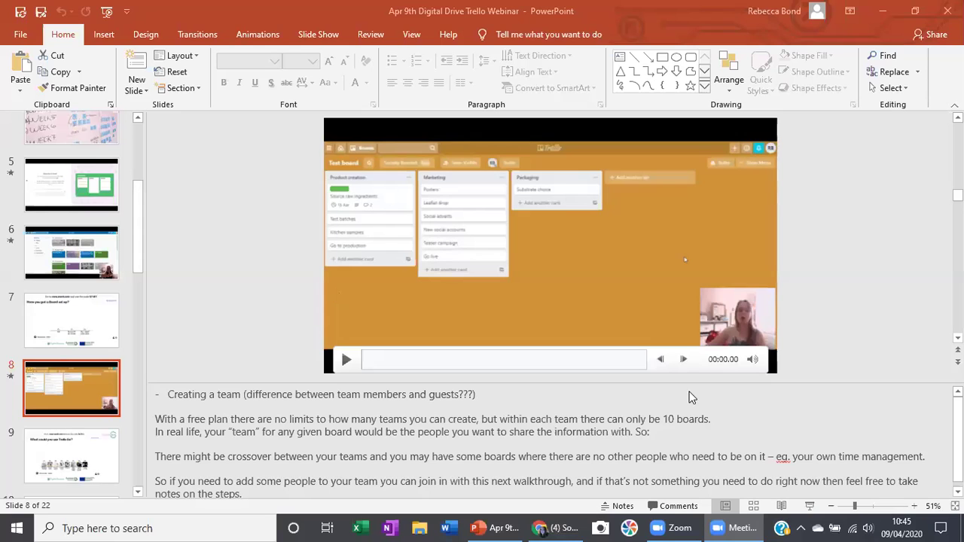
click(807, 507)
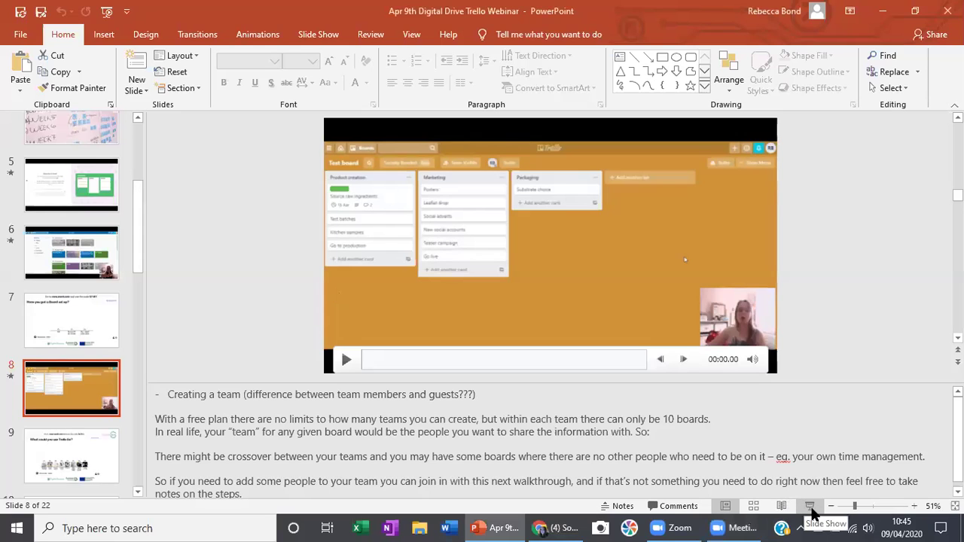
click(807, 507)
click(262, 459)
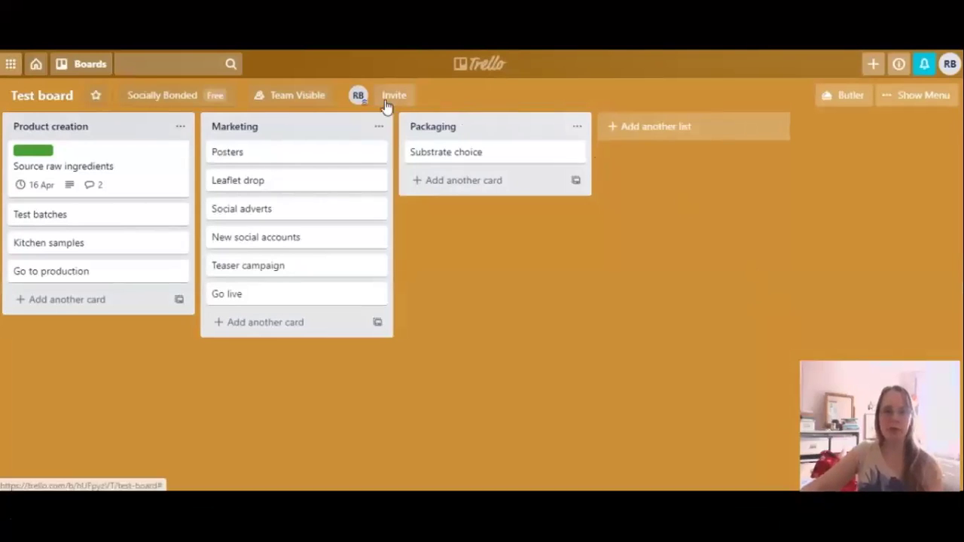
mouse_move(298, 48)
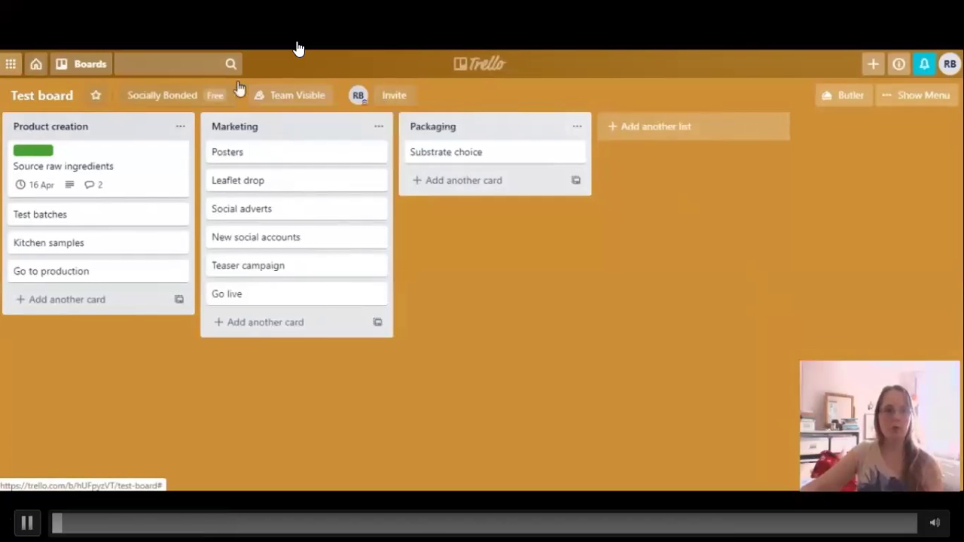
mouse_move(598, 523)
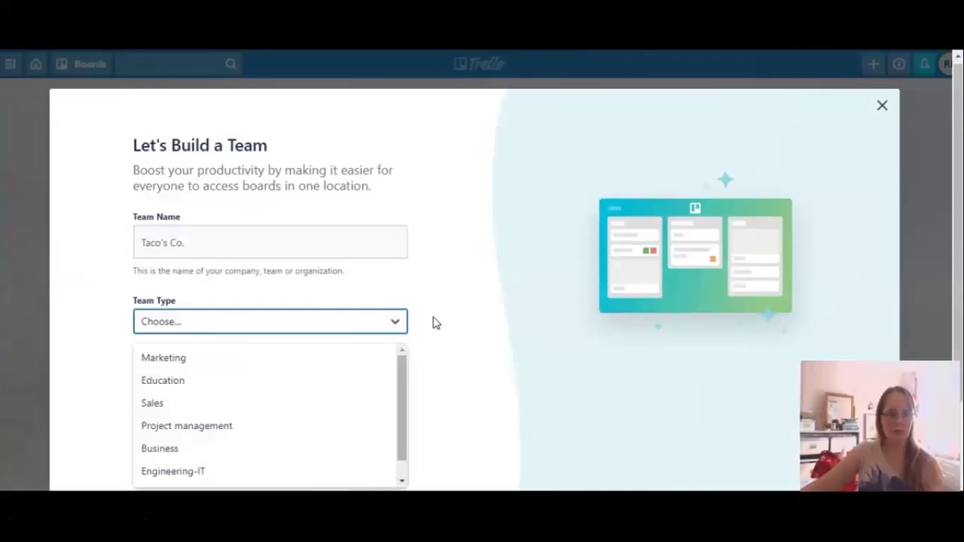
Step: Create a Trello team named "Test team" with the type Project management and no description
text(team)
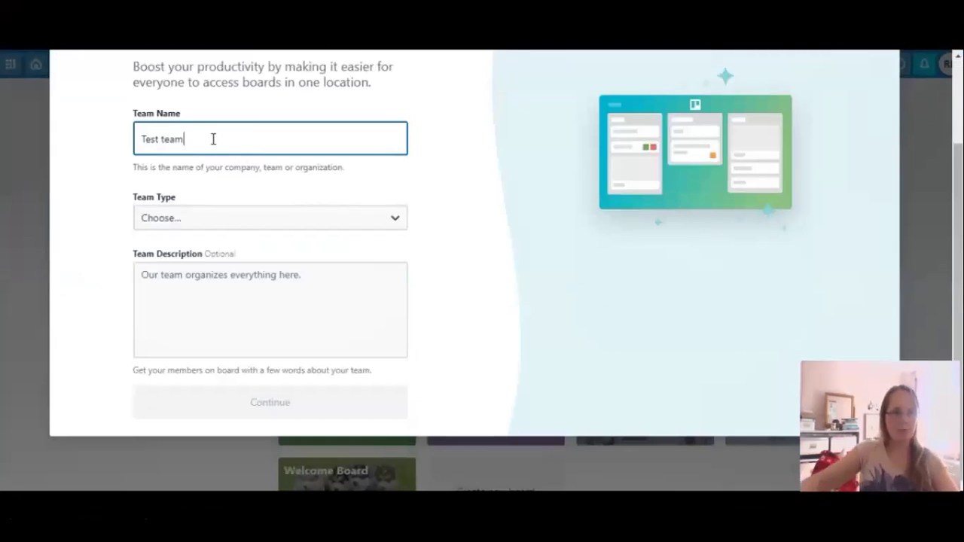
click(229, 223)
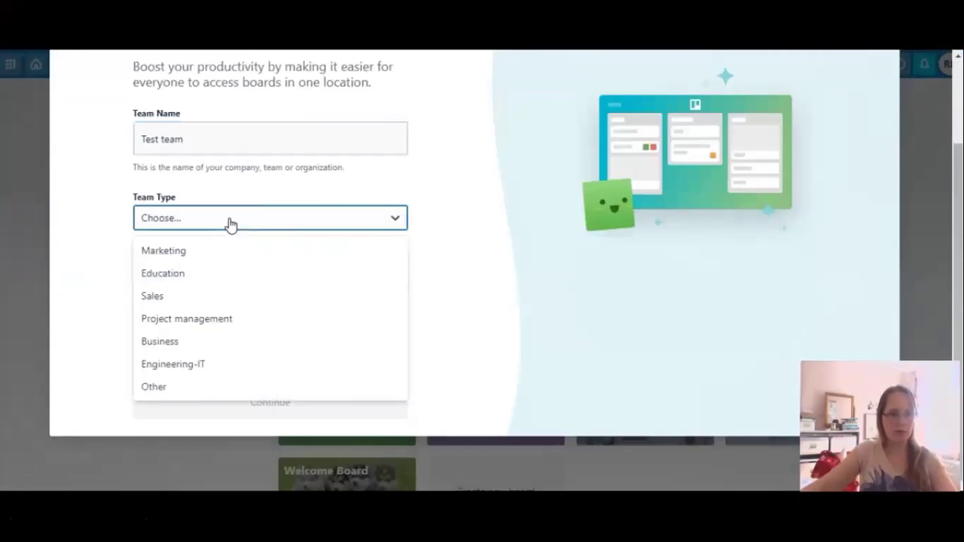
click(209, 318)
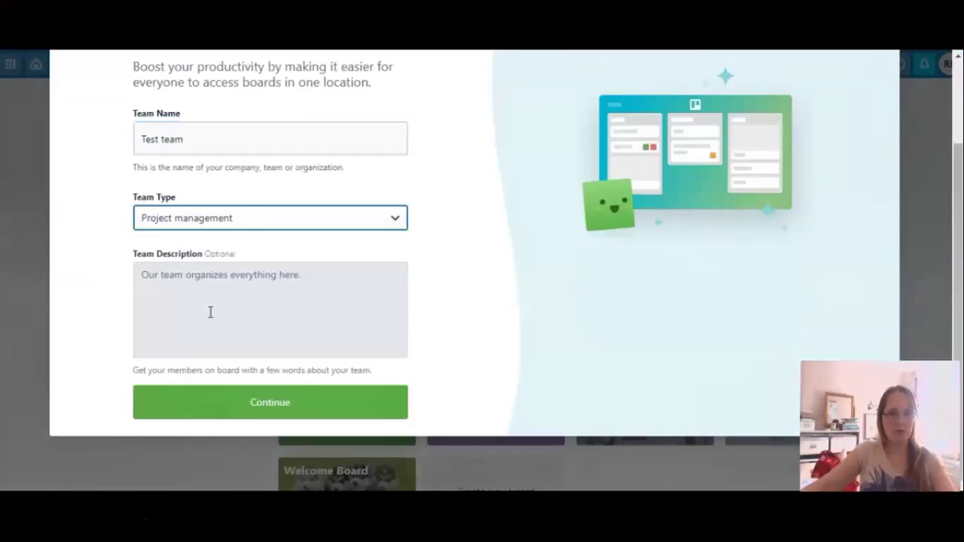
click(213, 282)
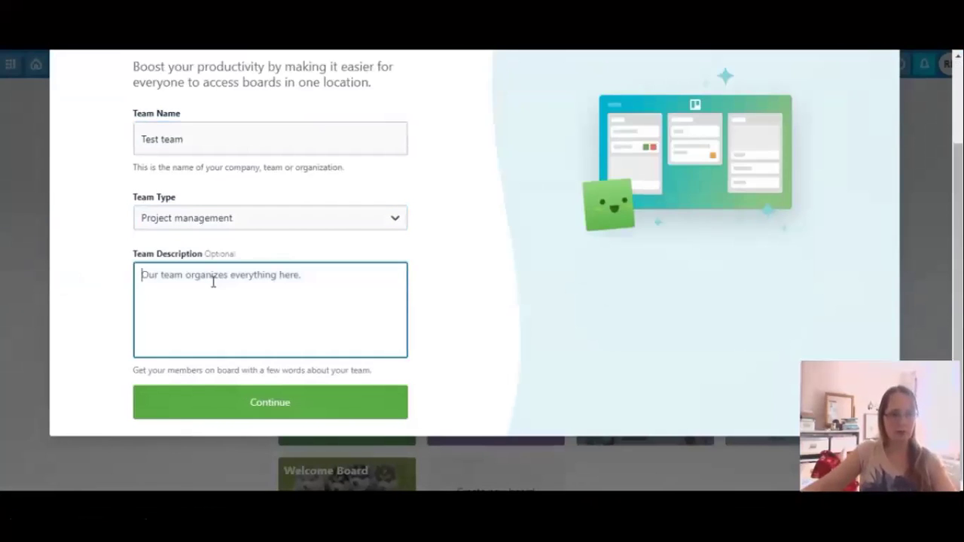
click(236, 407)
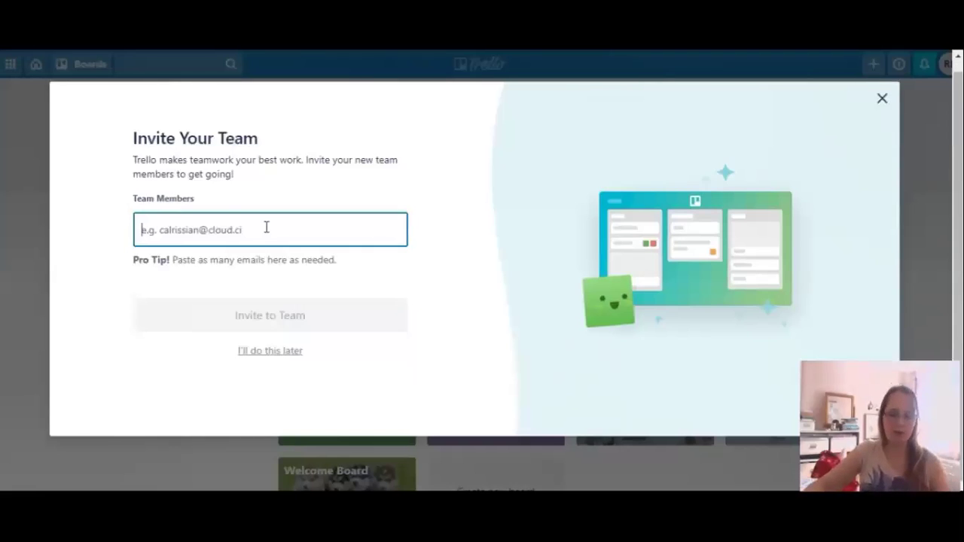
Step: Look up a prospective team member by first name, clear the entry, and postpone inviting members to the team
text(@gail)
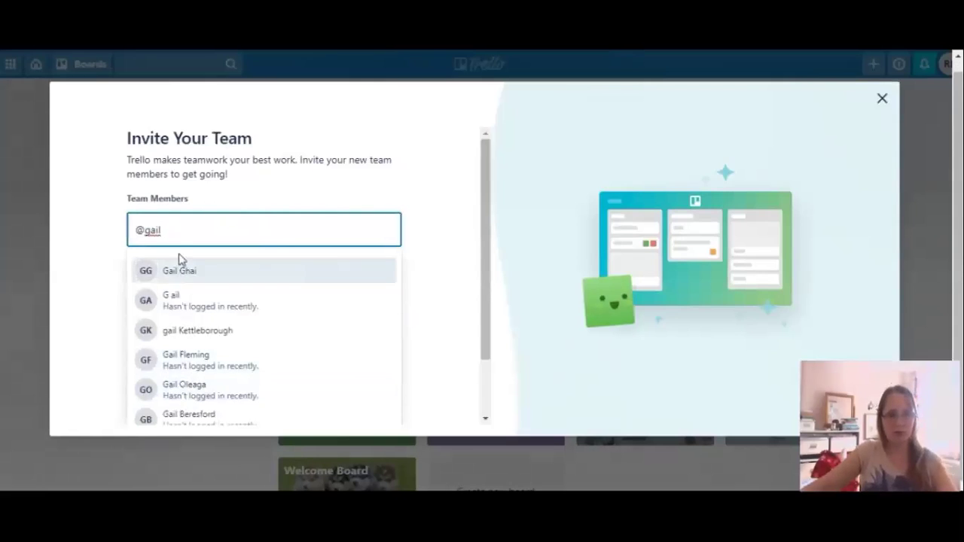
drag(173, 230, 129, 234)
key(BackSpace)
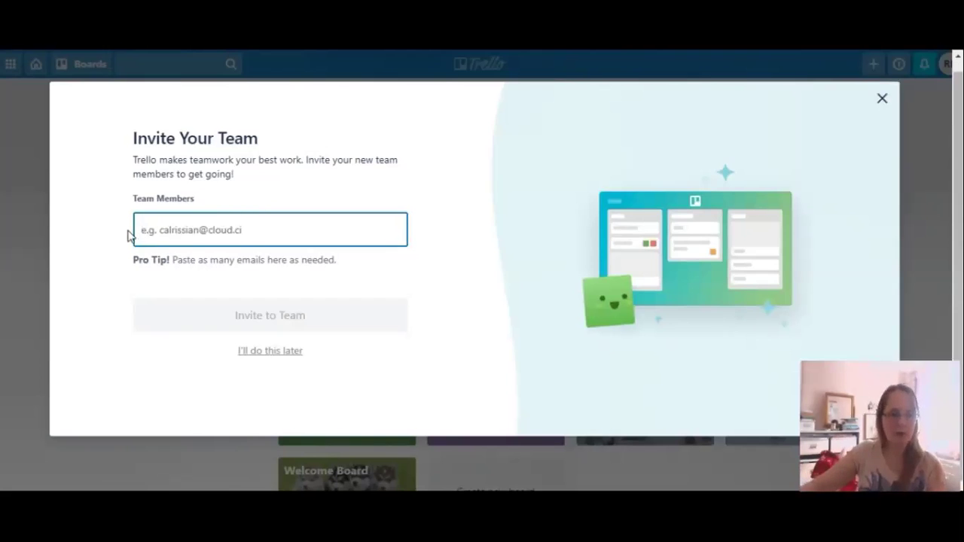
click(288, 351)
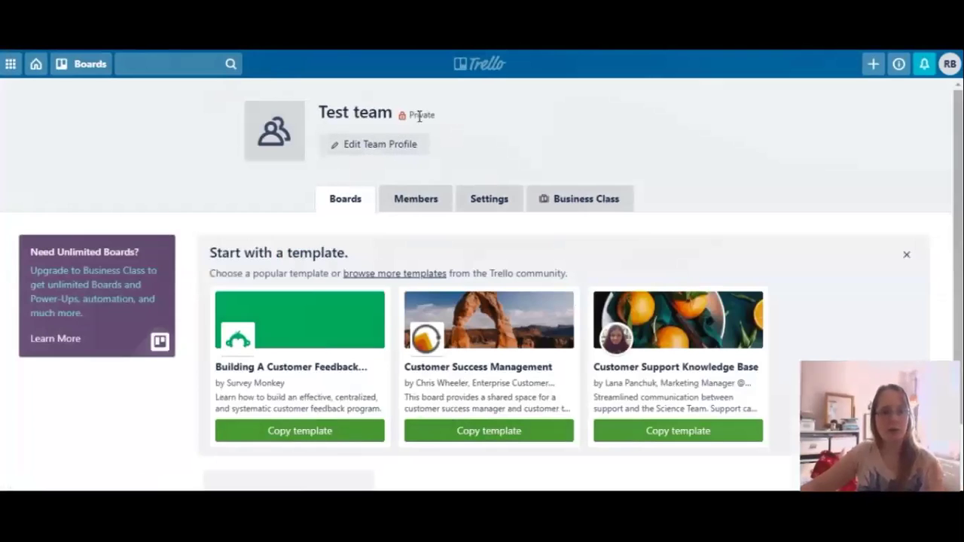
Step: Examine the new board form for Test team and close it without creating a board
scroll(869, 197, down, 1)
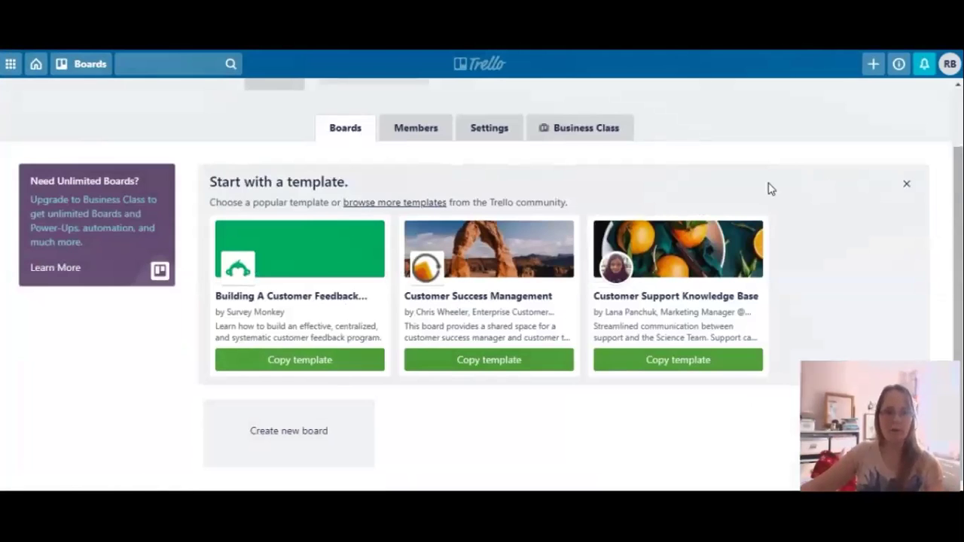
click(319, 431)
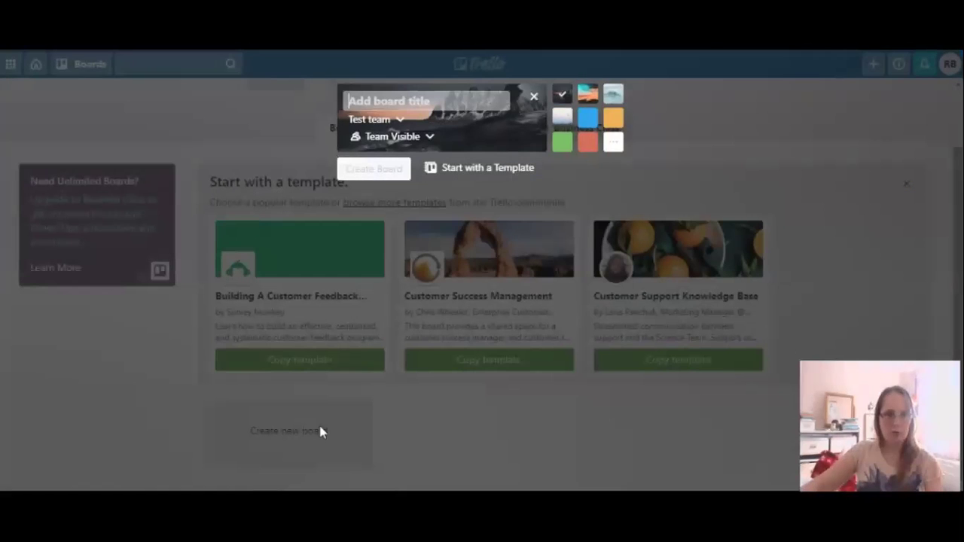
click(860, 142)
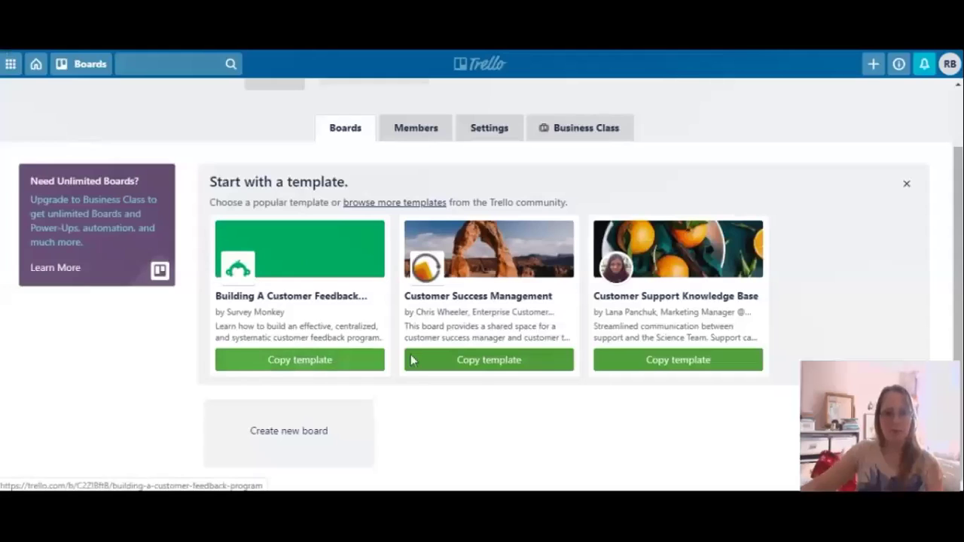
Step: View Test team's members and guests pages, ending on the team members page
click(416, 127)
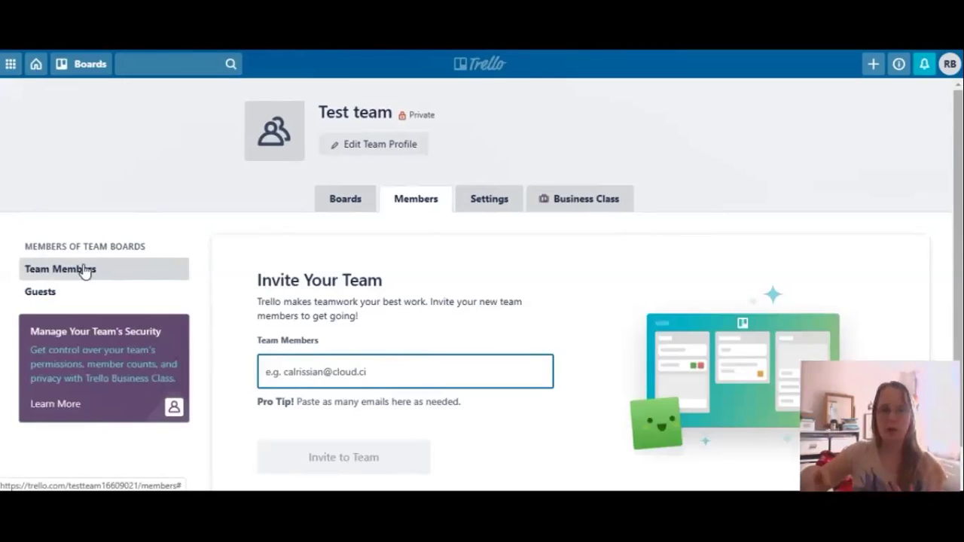
click(40, 292)
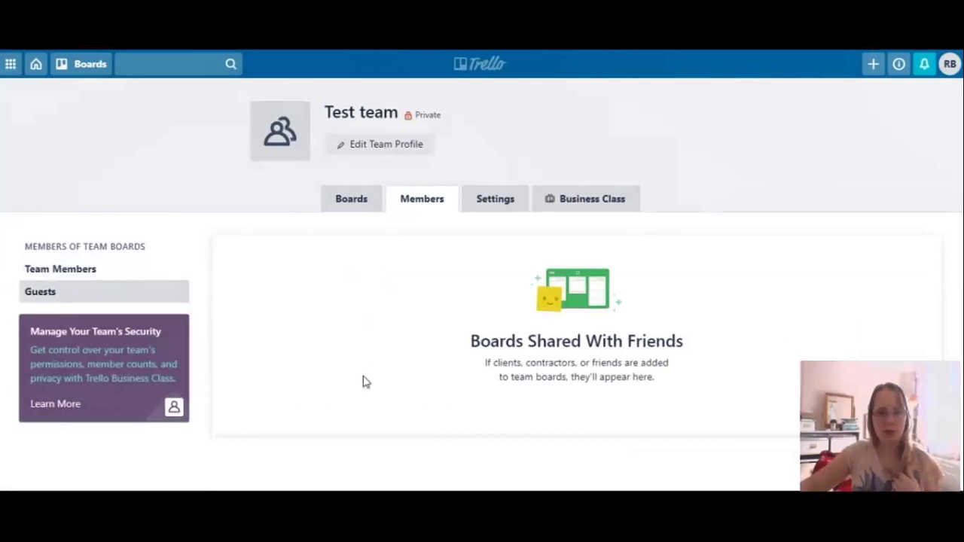
click(75, 276)
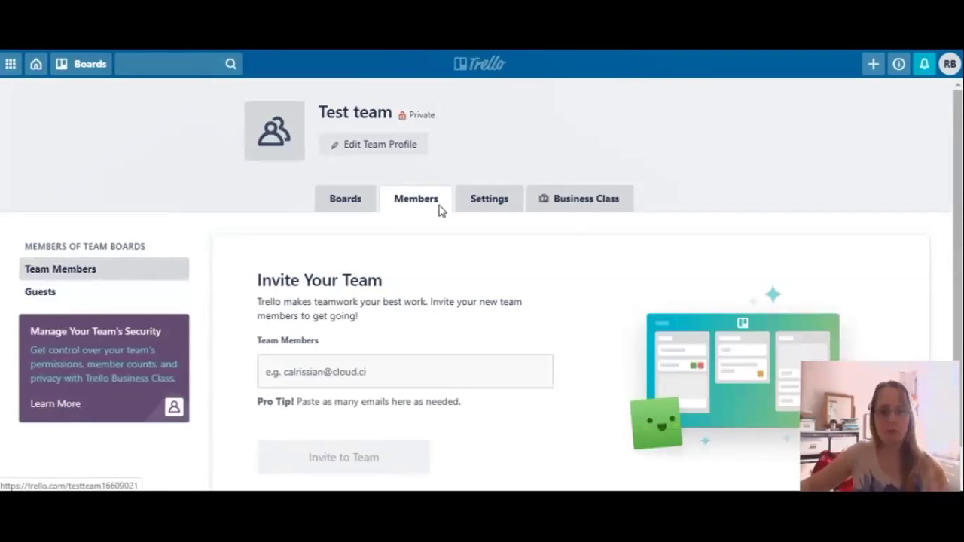
Step: Review Test team's settings for visibility, Slack linking, and membership, board creation, deletion and guest restrictions
click(490, 198)
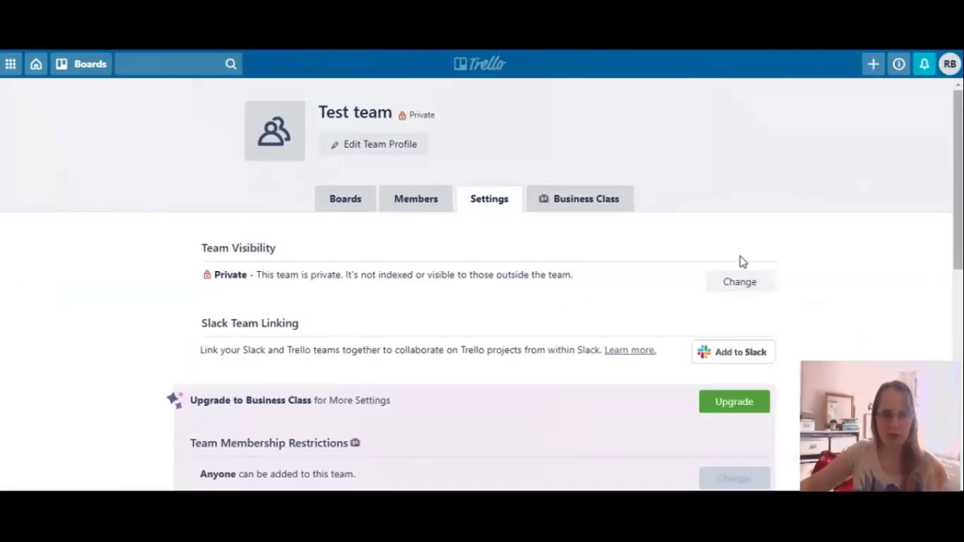
scroll(826, 306, down, 1)
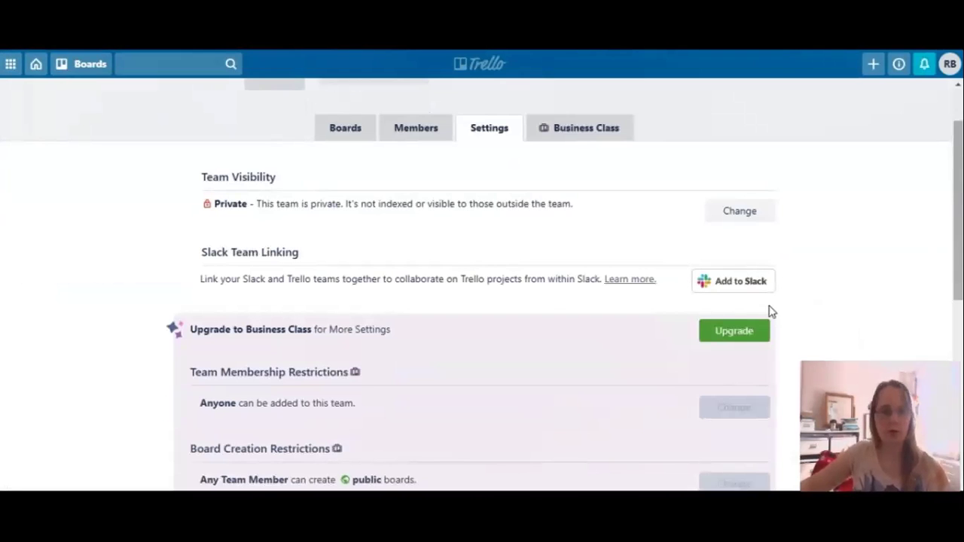
scroll(808, 306, down, 1)
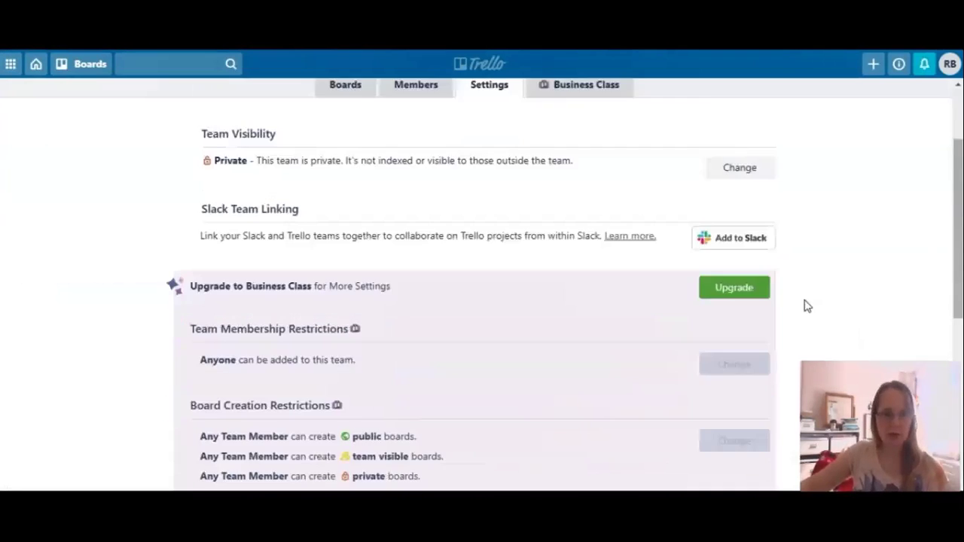
scroll(807, 306, down, 3)
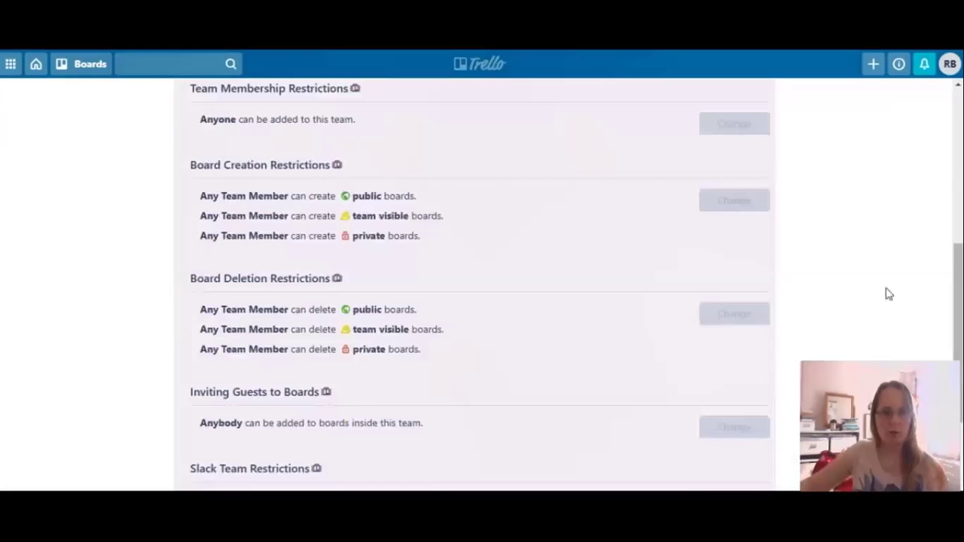
scroll(880, 292, down, 2)
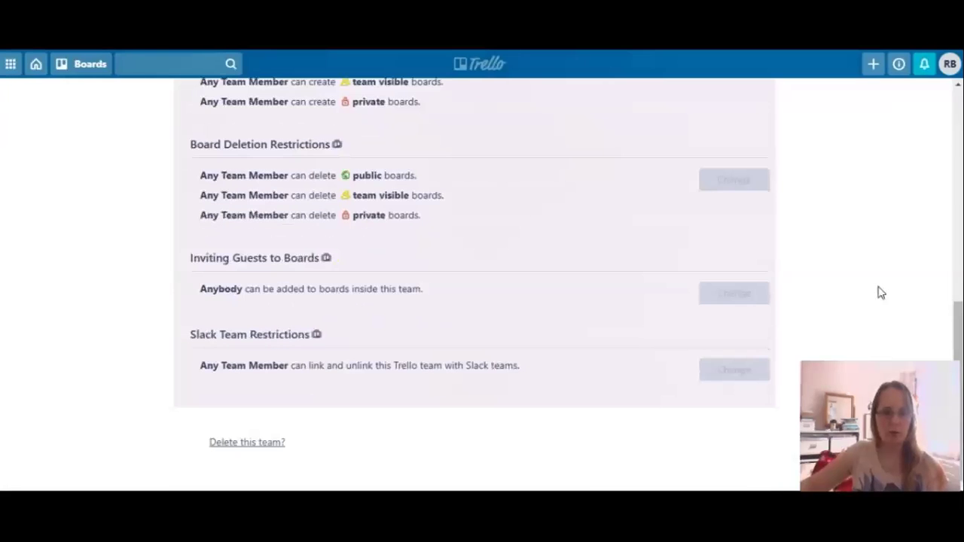
scroll(879, 292, up, 6)
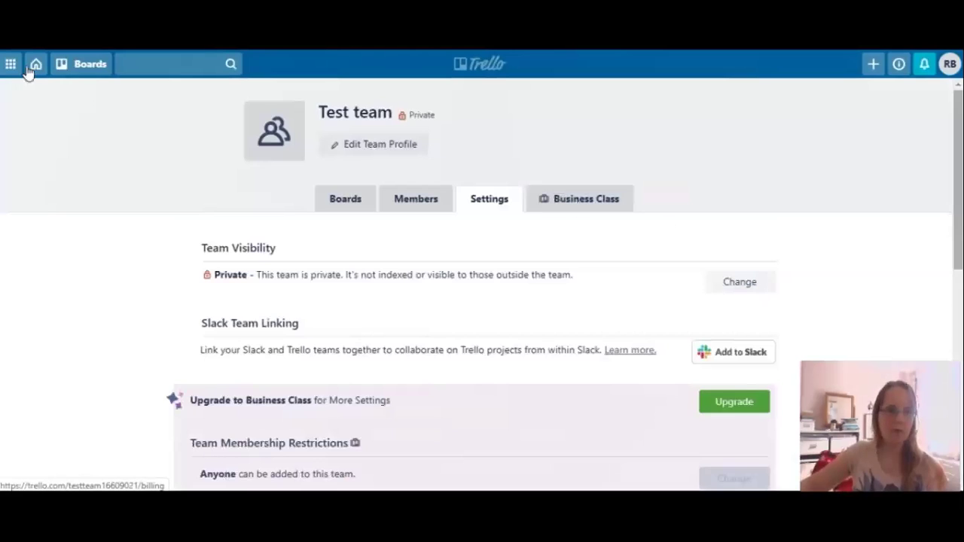
Step: Return to the Test board, look up an invitee by first name in the board invitation, and clear the entry
click(88, 75)
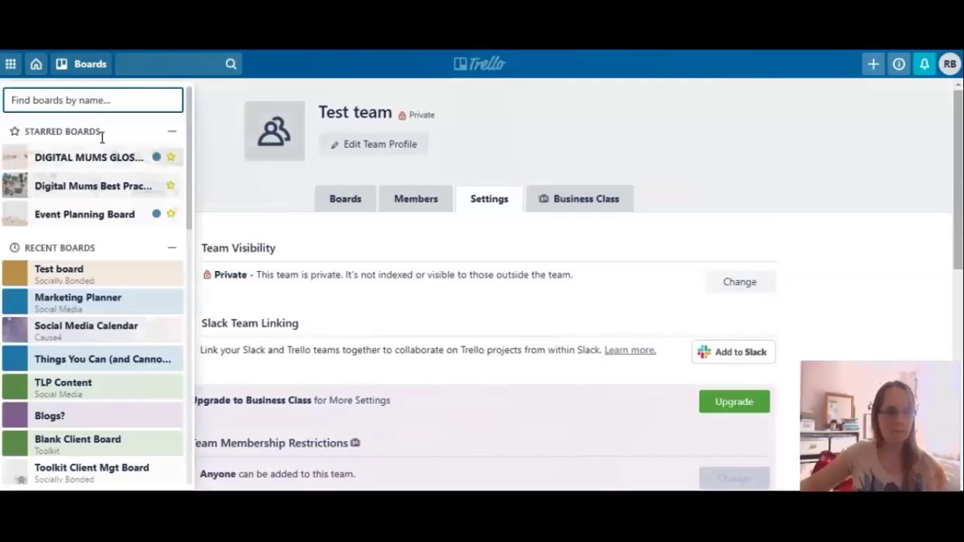
click(92, 278)
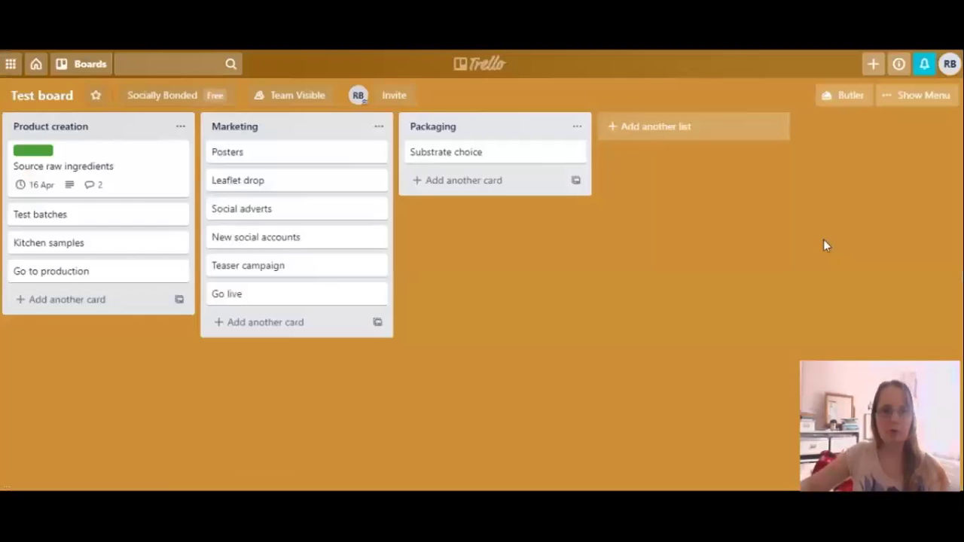
click(394, 96)
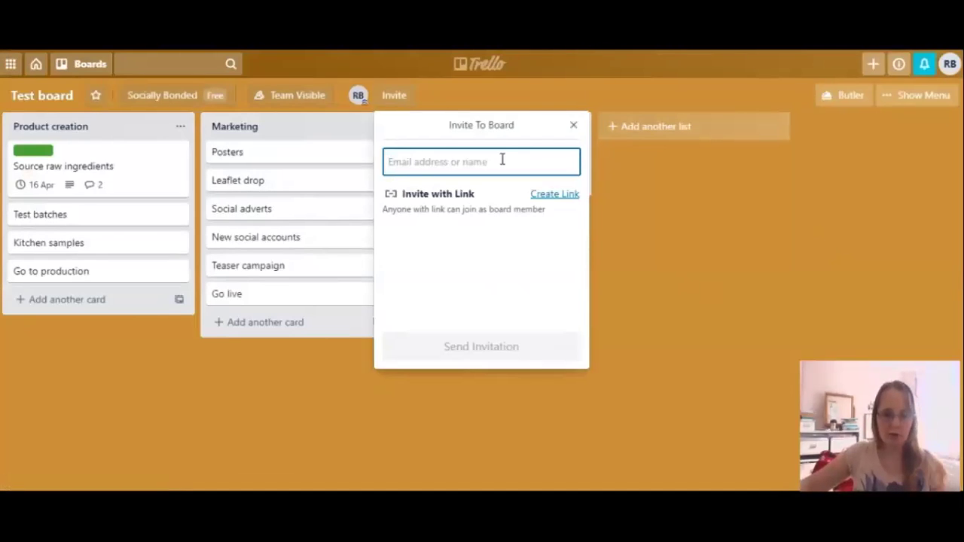
text(gail)
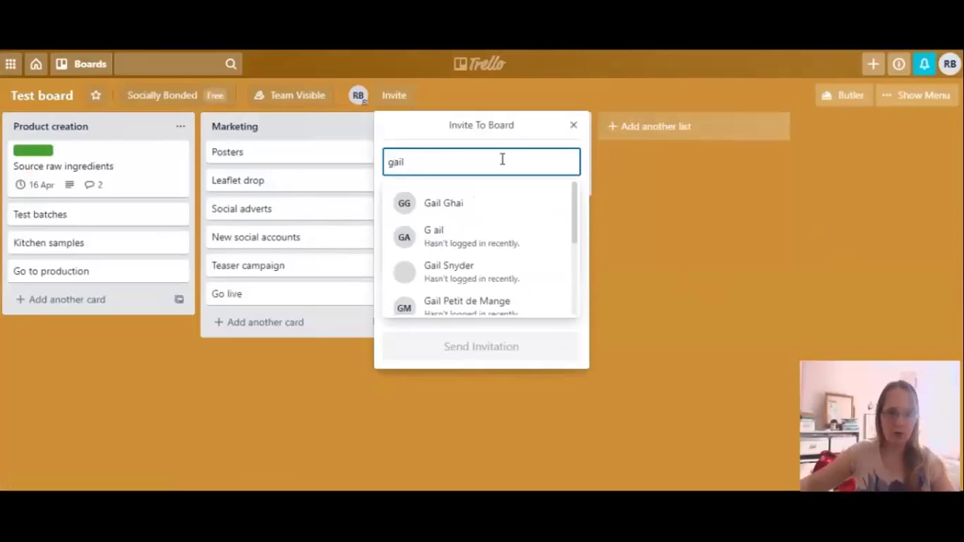
key(BackSpace)
key(BackSpace)
key(BackSpace)
key(BackSpace)
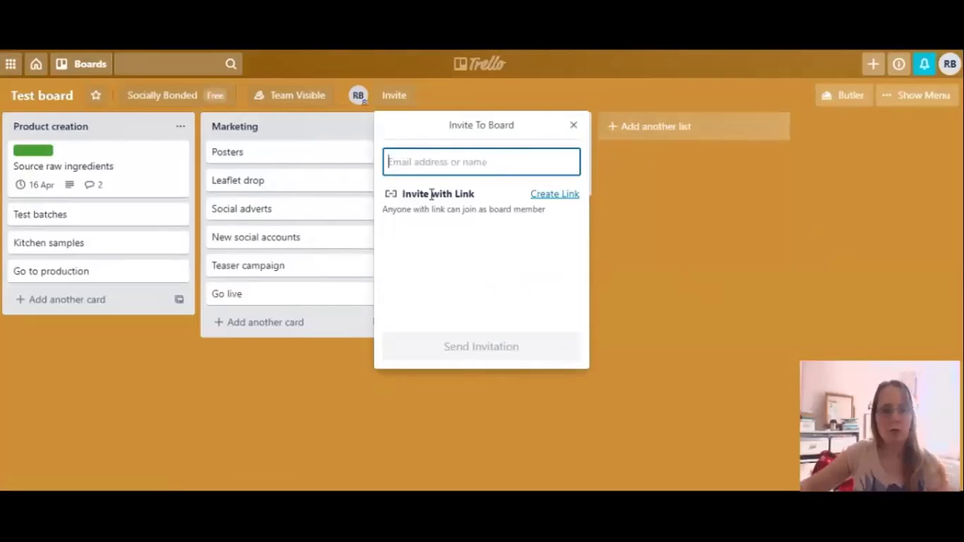
Step: Create an invitation link for the Test board and copy it
click(554, 195)
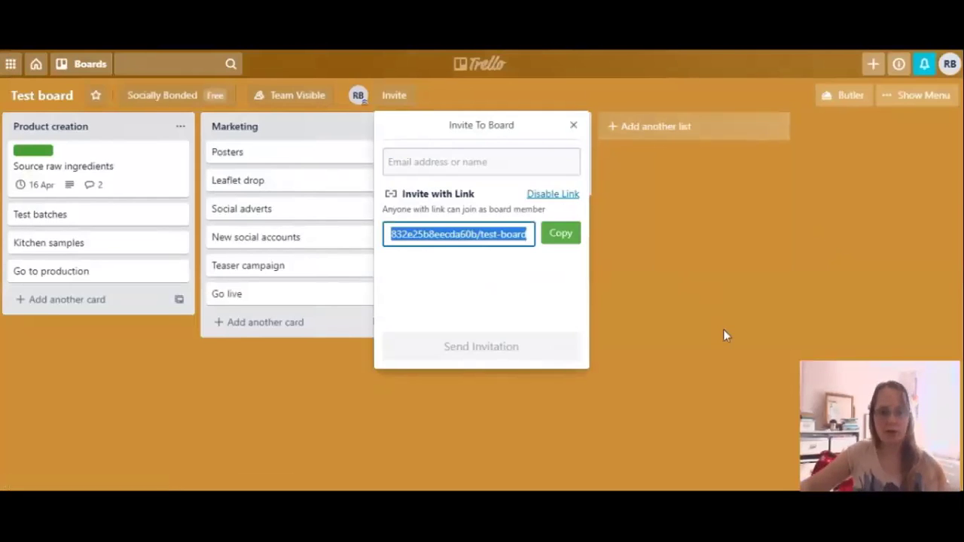
click(551, 236)
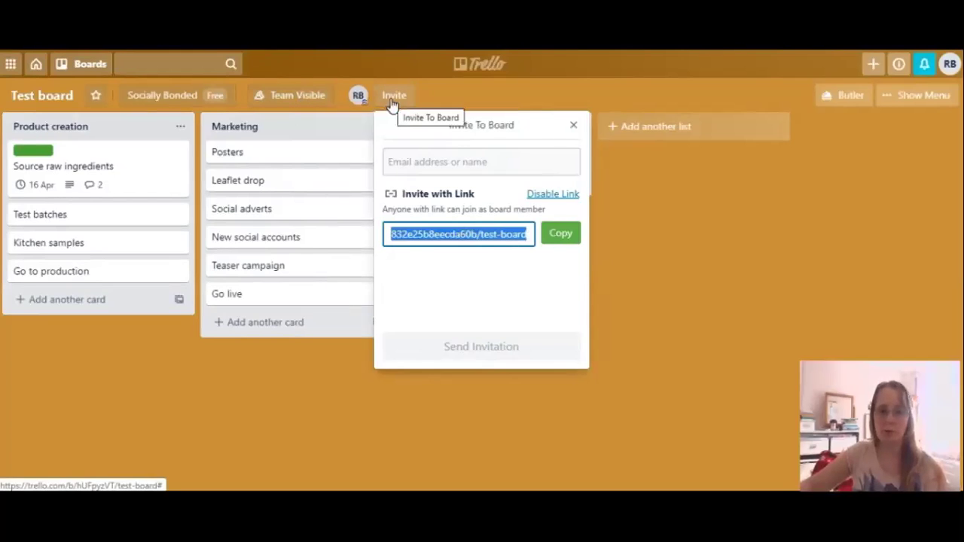
Step: Close the Test board invitation, view the board member's profile options, and check the options for creating boards and teams
click(677, 218)
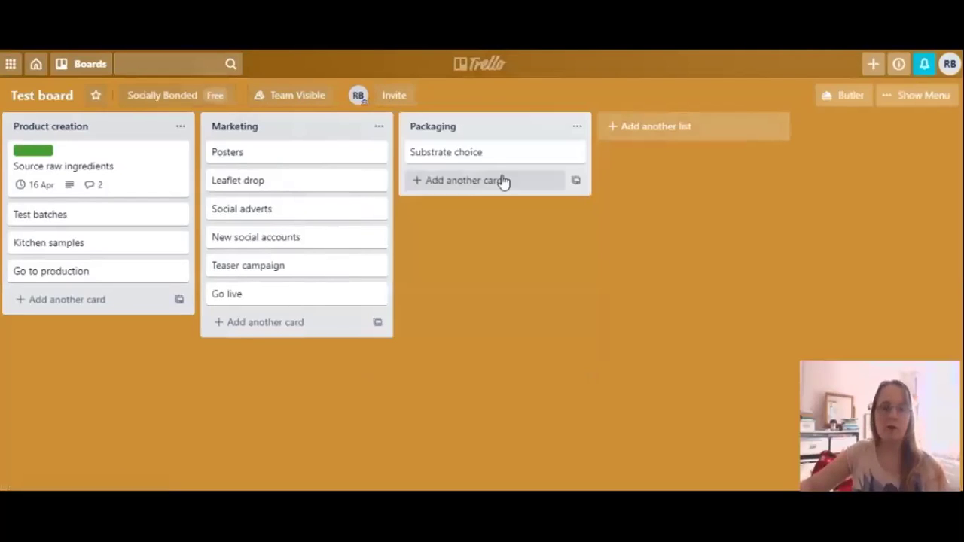
click(360, 102)
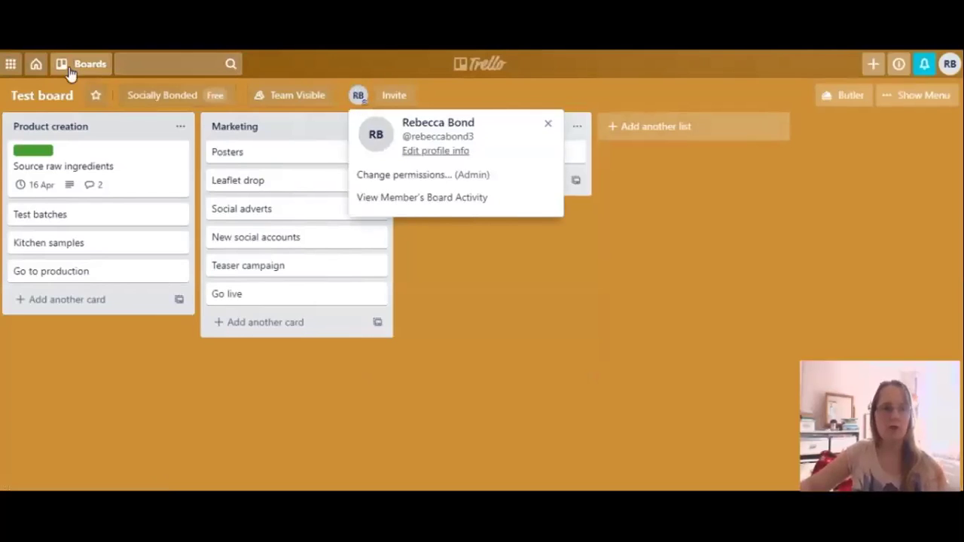
click(443, 283)
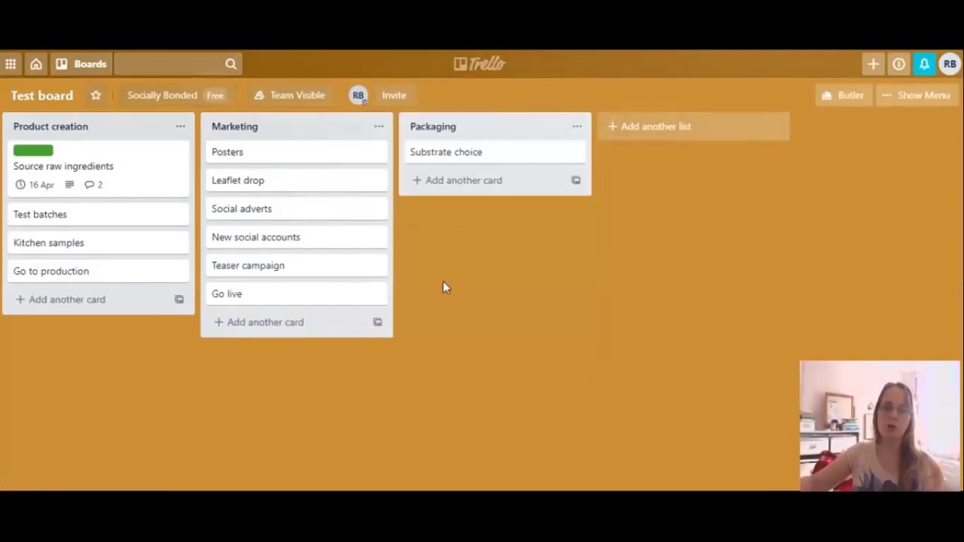
click(872, 66)
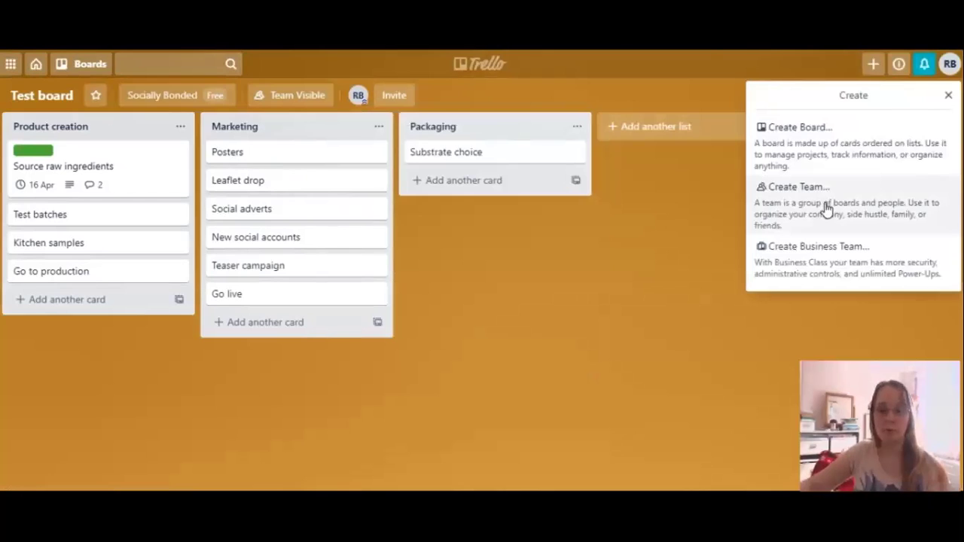
click(948, 96)
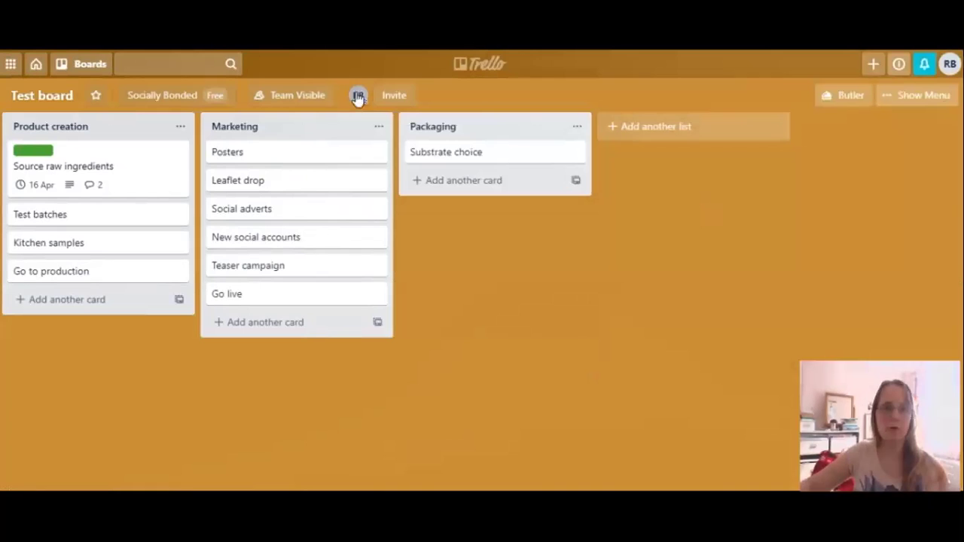
Step: View the Social Media Calendar board, switch to the Marketing Planner board, and close its side menu
click(64, 74)
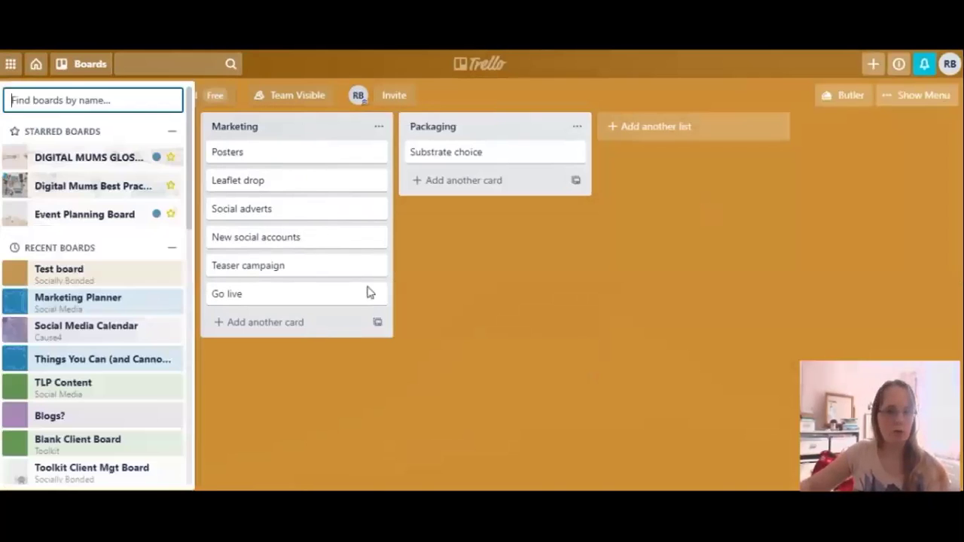
click(118, 337)
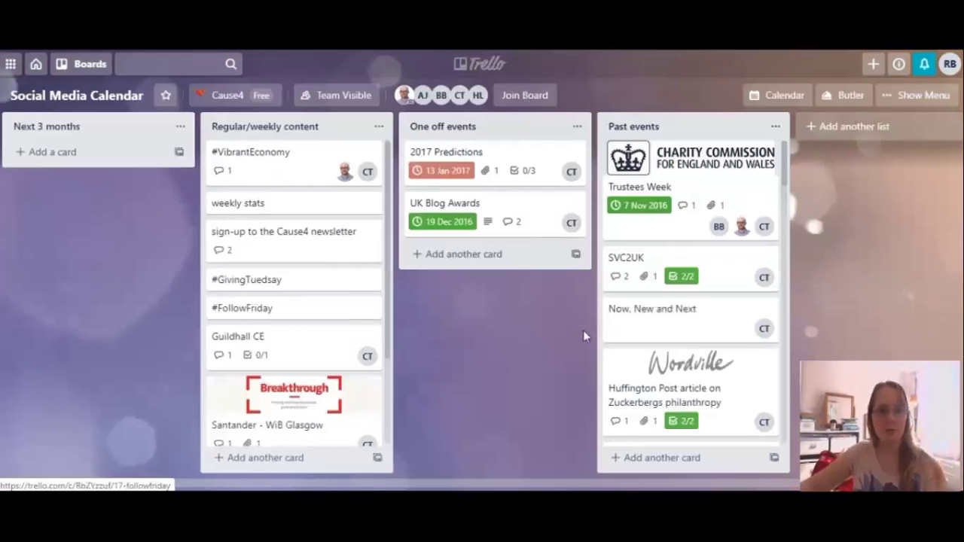
click(85, 65)
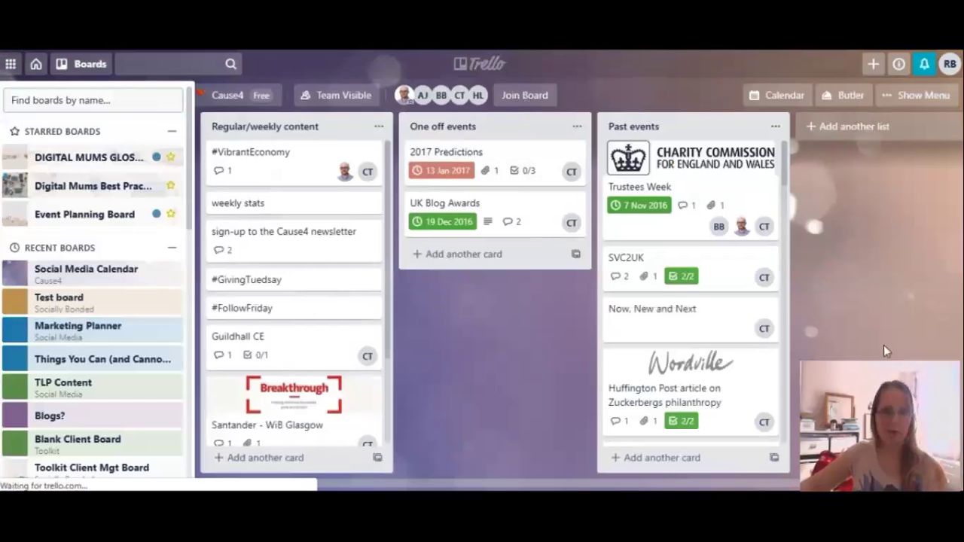
click(133, 336)
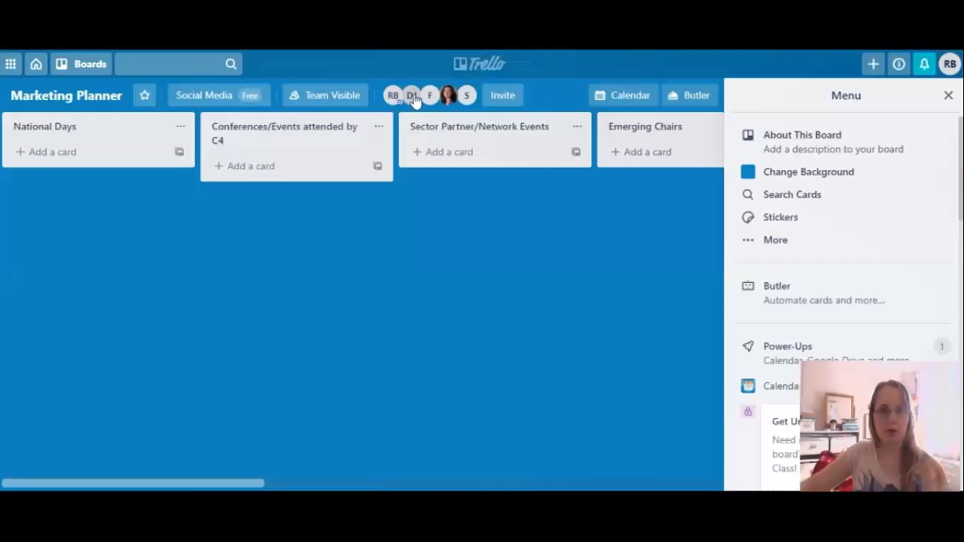
click(948, 97)
Step: Review the member options of the individual people on the Marketing Planner board
click(466, 96)
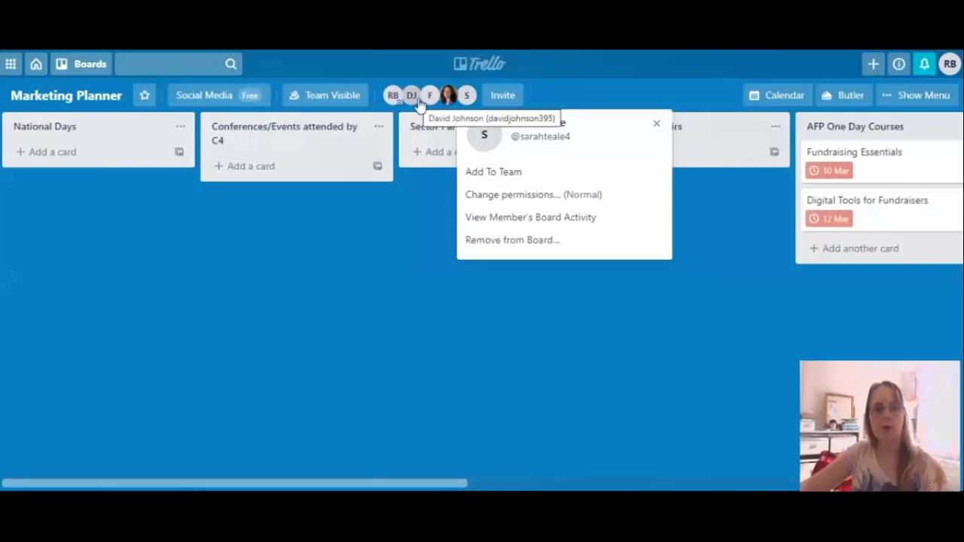
click(417, 100)
click(428, 98)
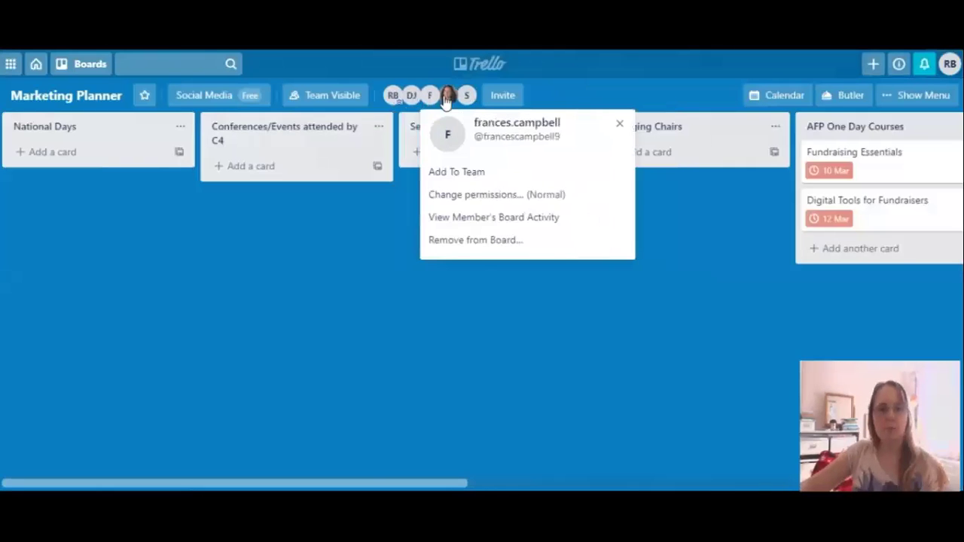
click(465, 96)
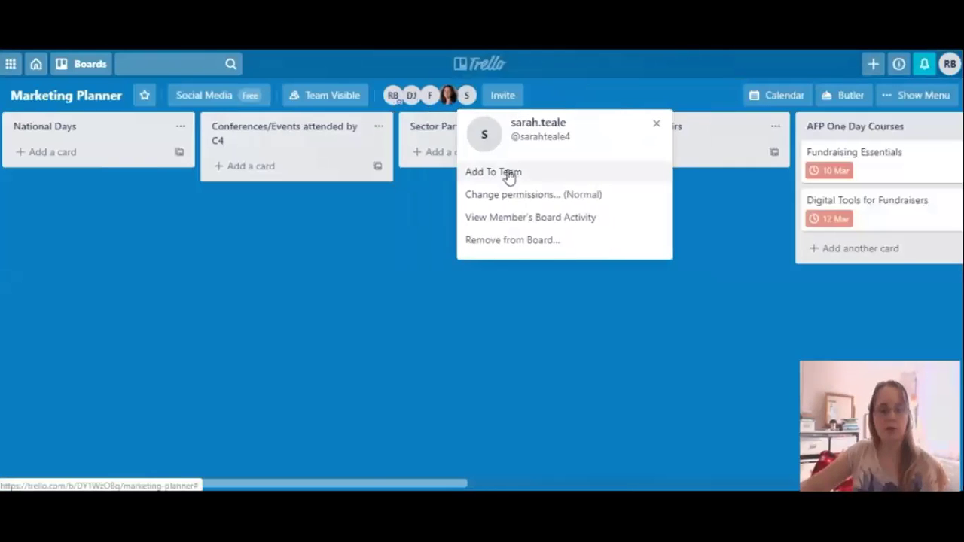
click(448, 97)
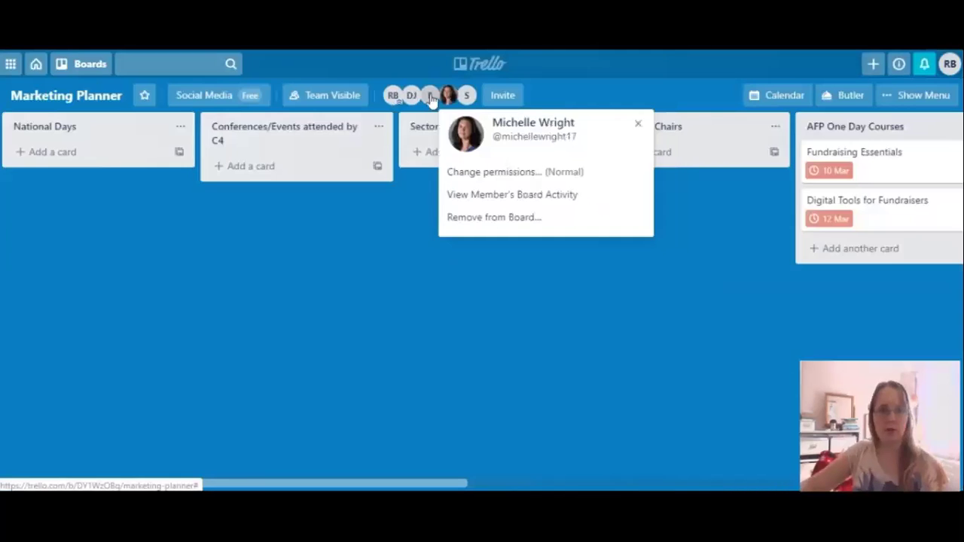
click(430, 96)
click(411, 96)
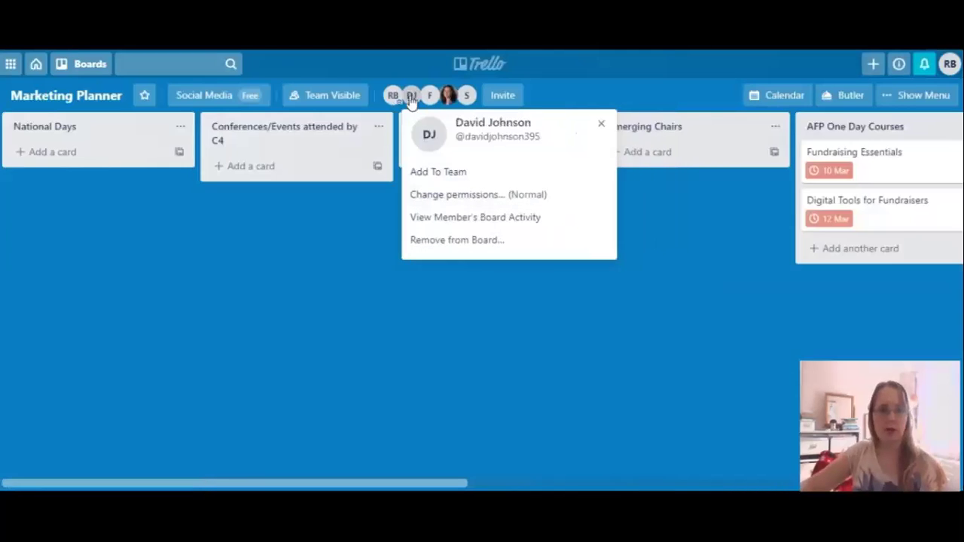
click(465, 98)
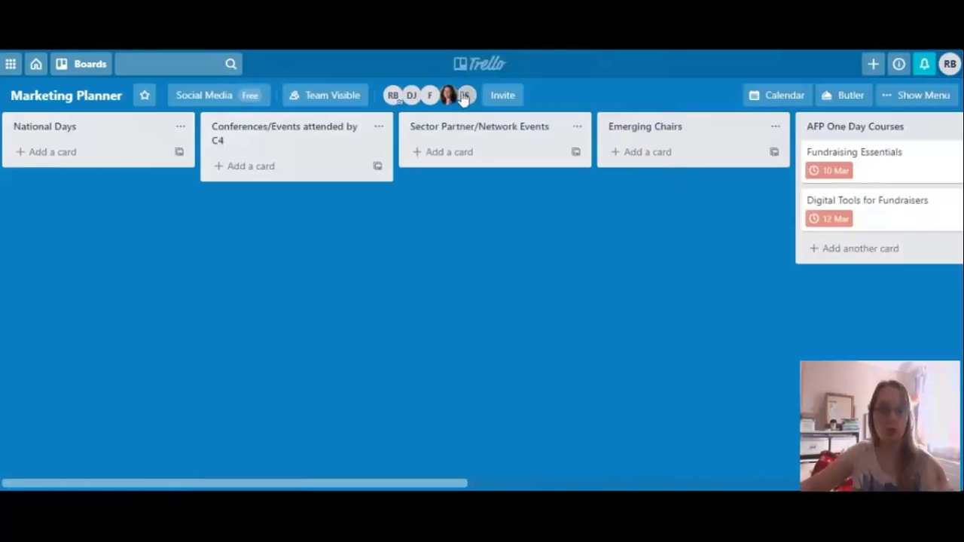
Step: Check the permission levels available for the last Marketing Planner member, and browse the list of boards
click(464, 96)
click(509, 196)
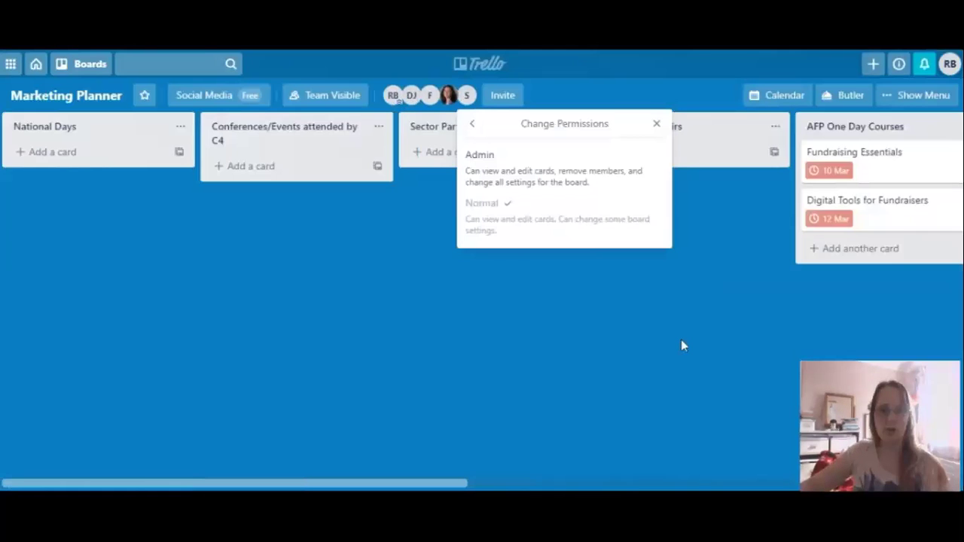
click(470, 123)
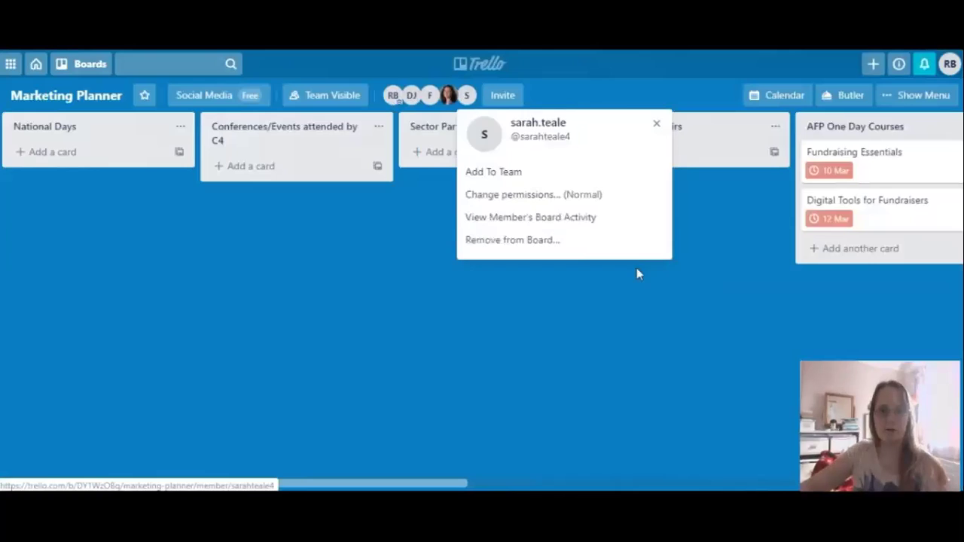
click(637, 274)
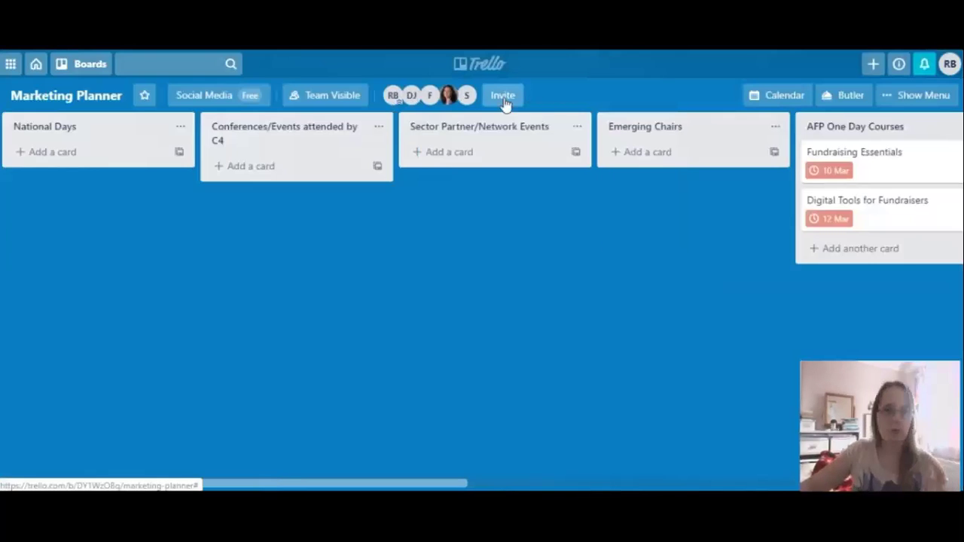
key(b)
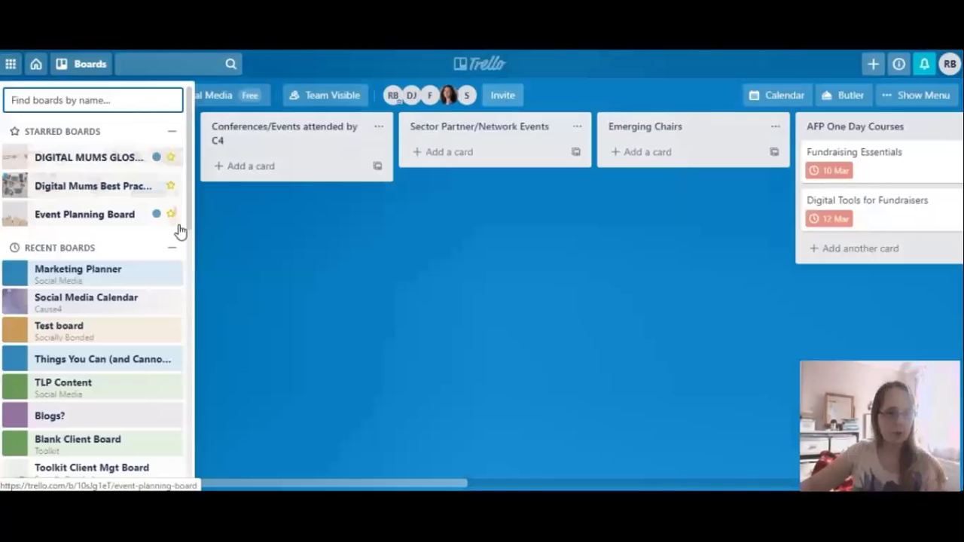
scroll(179, 230, down, 1)
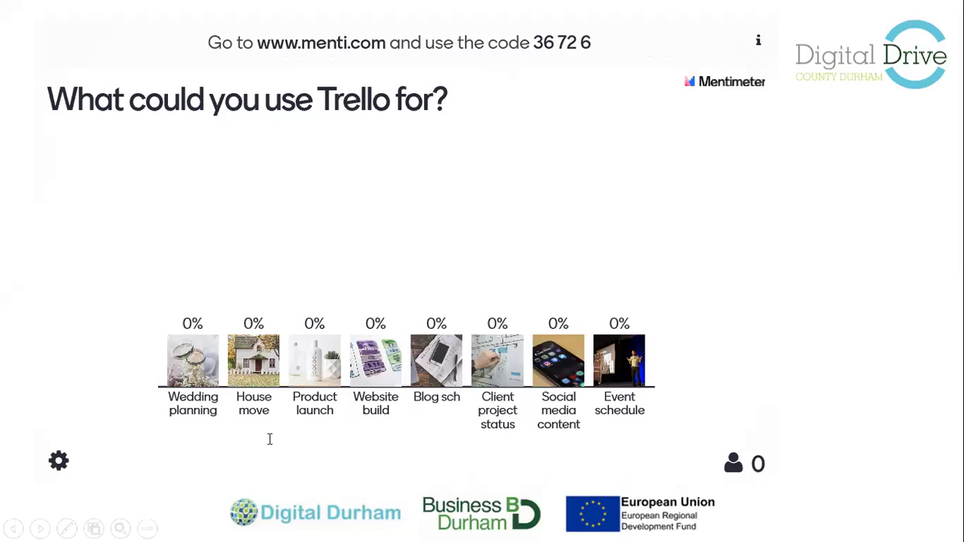
Step: Exit the PowerPoint slide show and restart it from the "What could you use Trello for?" slide
key(Escape)
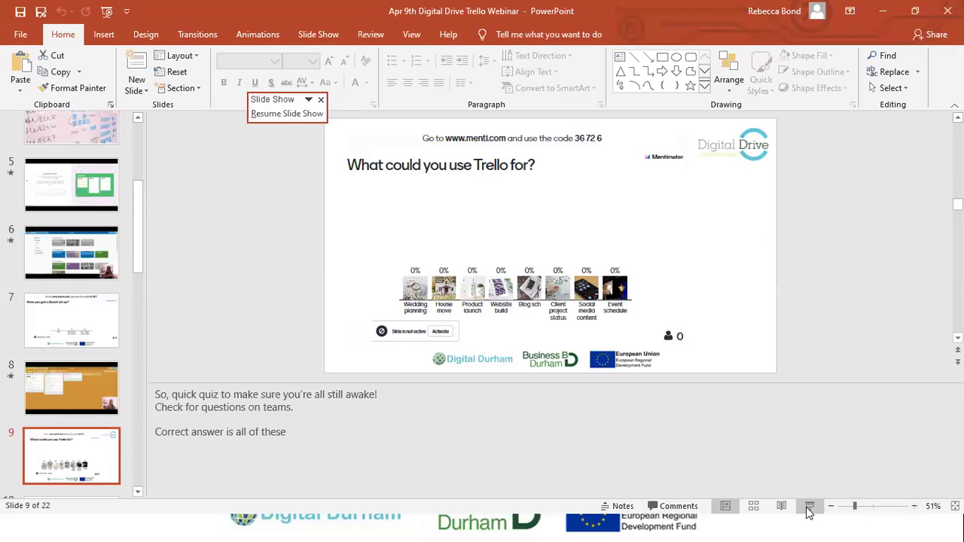
click(809, 506)
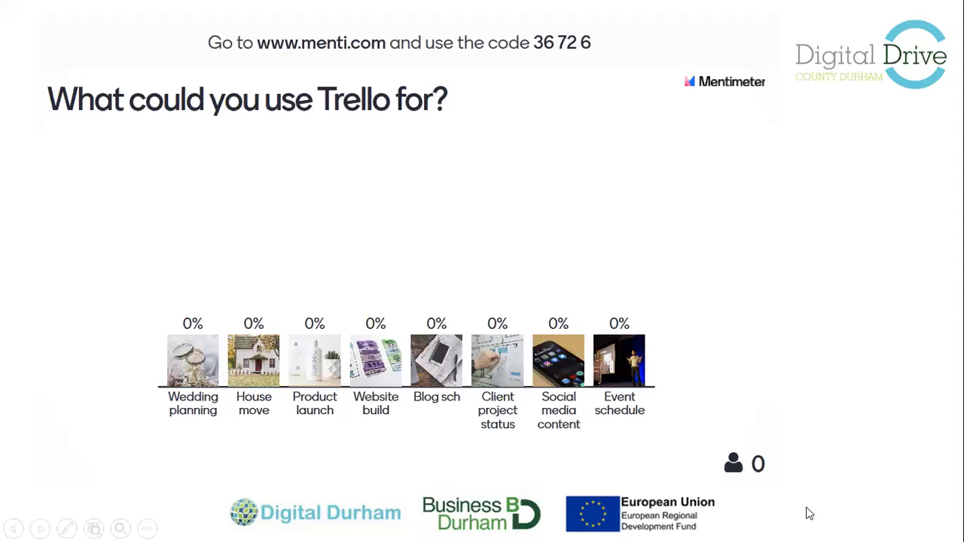
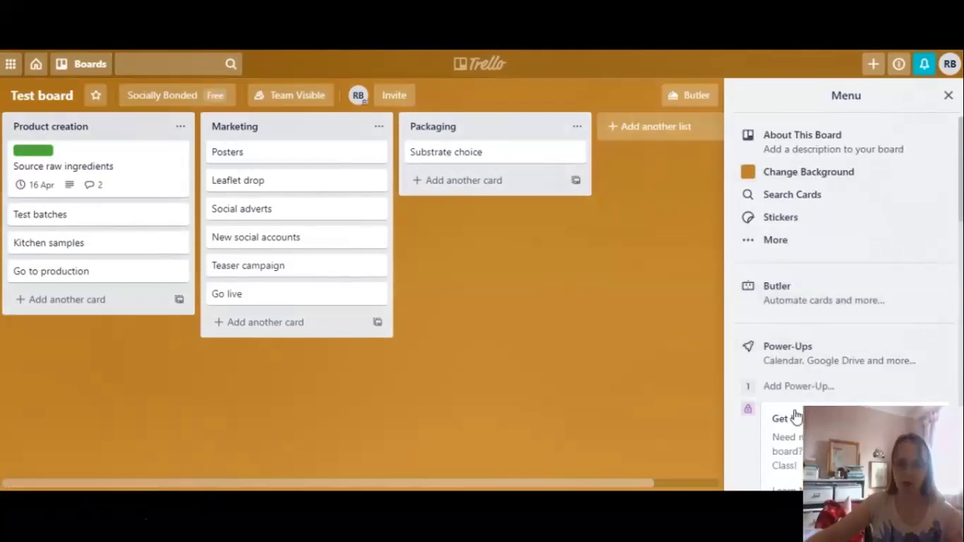
Step: Open the Test board's Power-Ups directory and examine the featured Power-Ups, from Agile Guy and Dropbox to Read Me
click(858, 357)
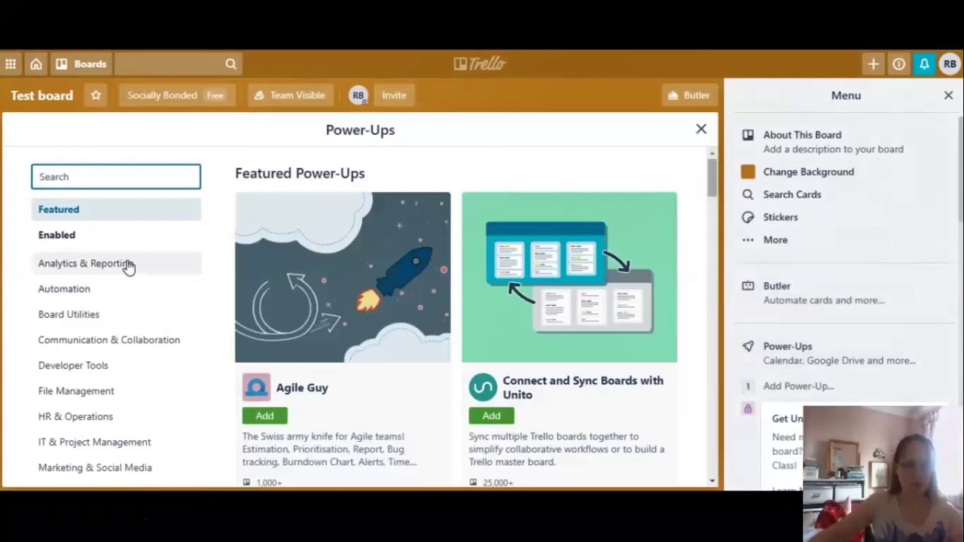
scroll(113, 226, down, 1)
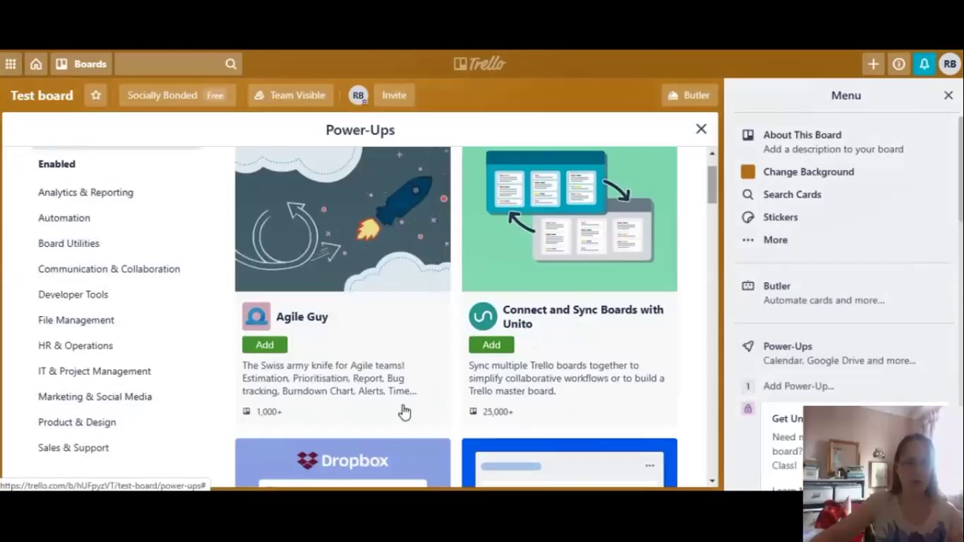
scroll(404, 409, down, 3)
scroll(368, 332, down, 2)
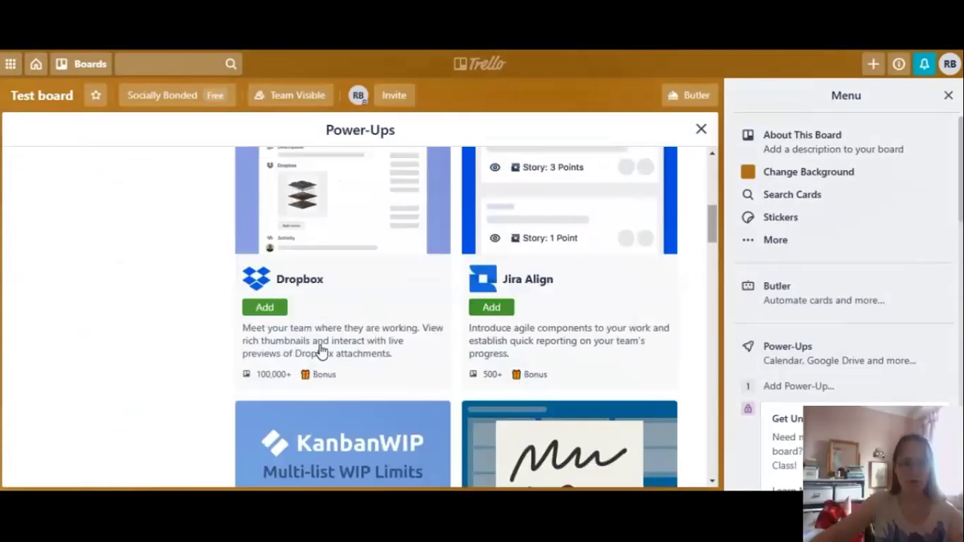
key(XF86AudioLowerVolume)
key(XF86AudioLowerVolume)
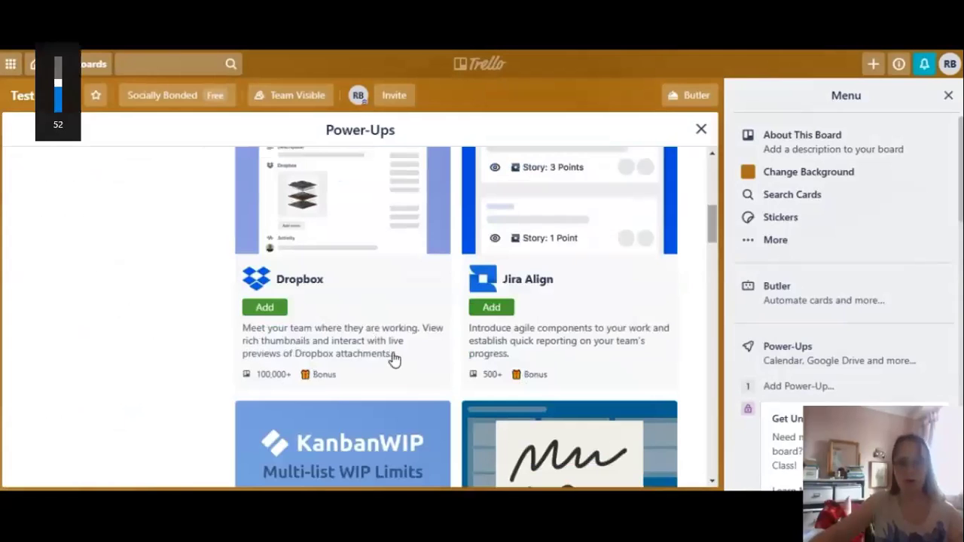
scroll(619, 323, down, 4)
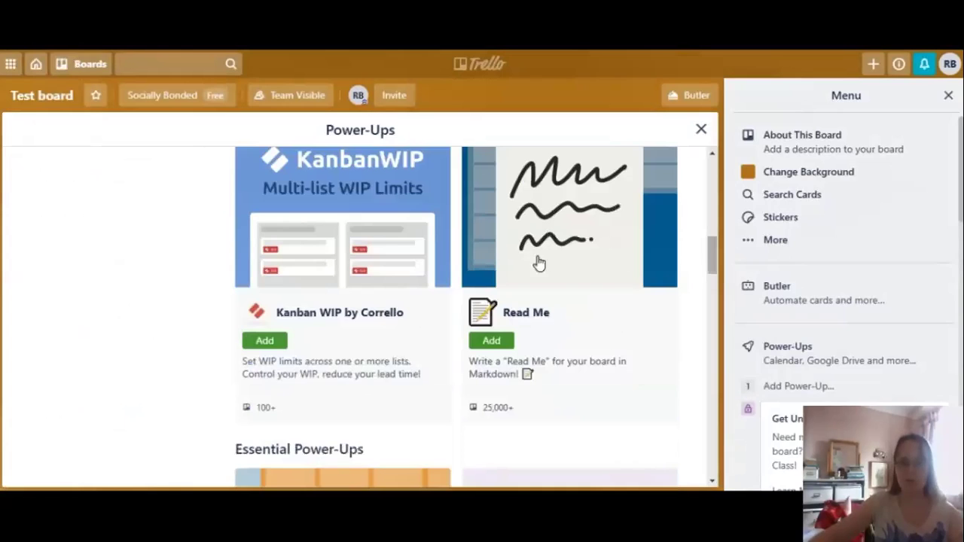
Step: Examine the essential Power-Ups, including Calendar, Custom Fields, Google Drive, List Limits, Map and Slack, continuing into the other Power-Ups
scroll(594, 351, down, 3)
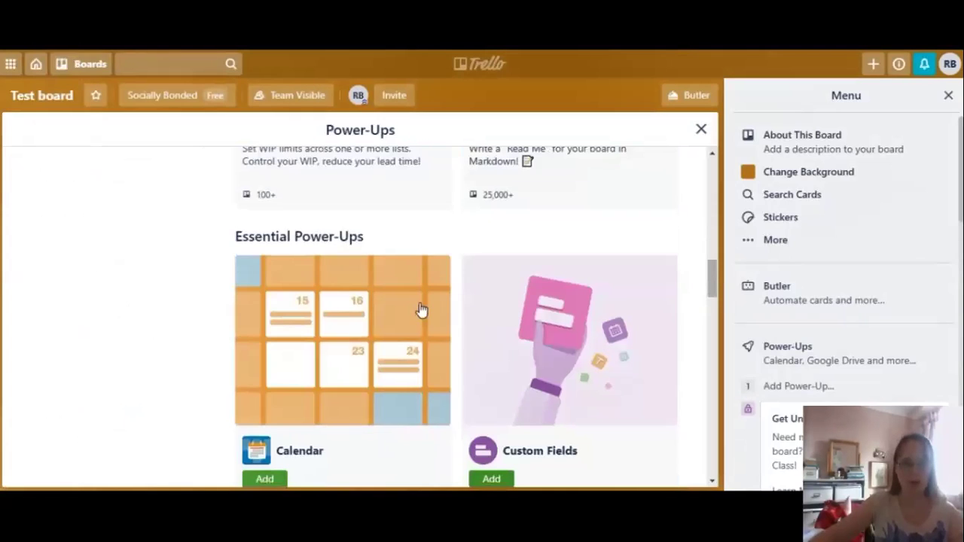
scroll(409, 301, down, 2)
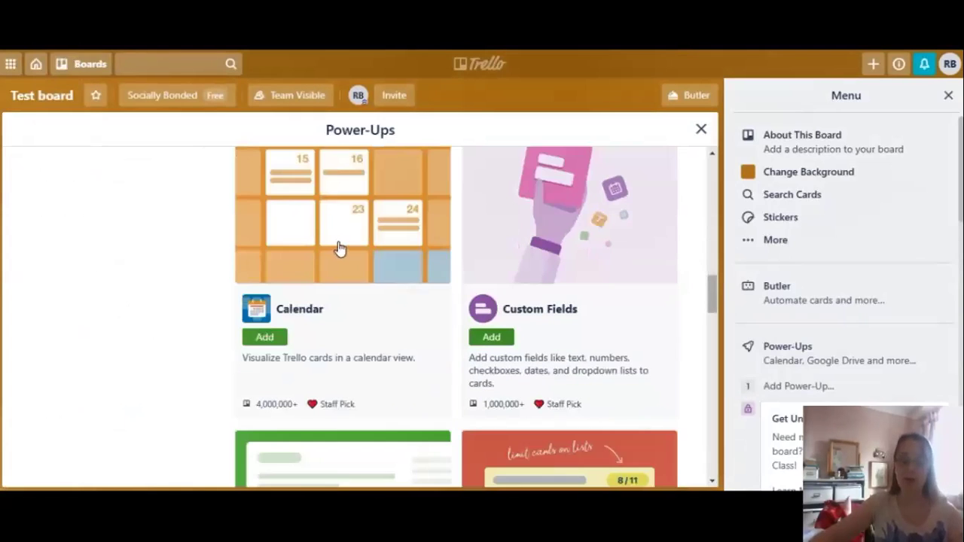
scroll(339, 247, up, 2)
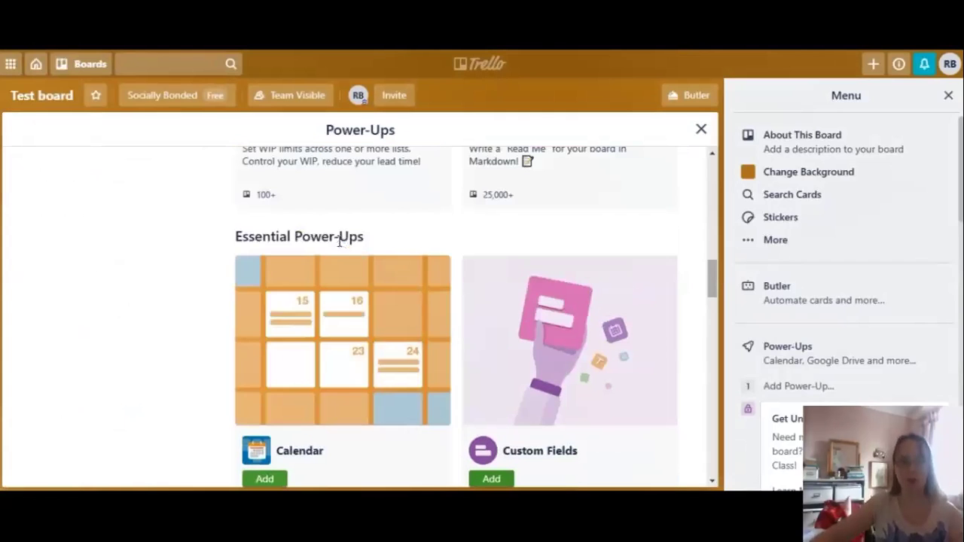
scroll(339, 247, down, 1)
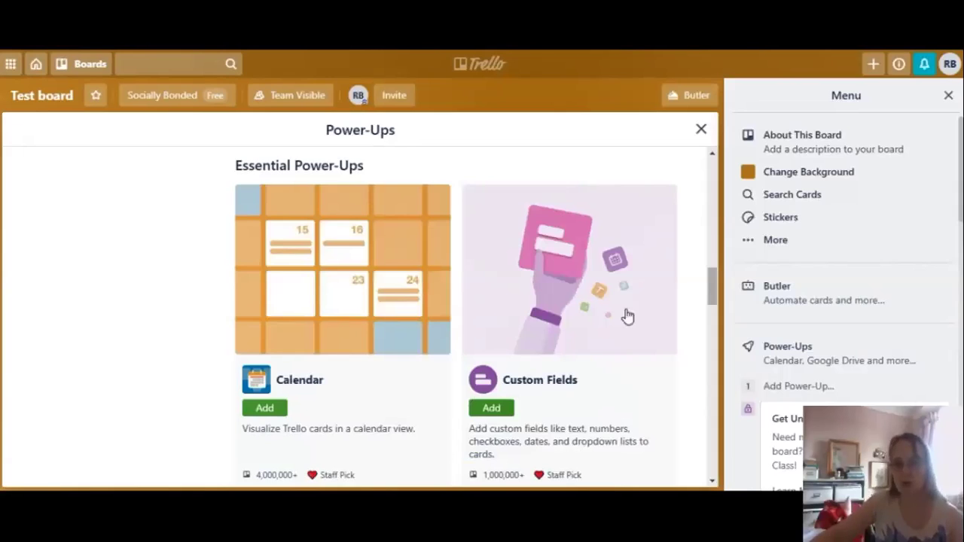
scroll(615, 268, down, 3)
scroll(614, 268, down, 2)
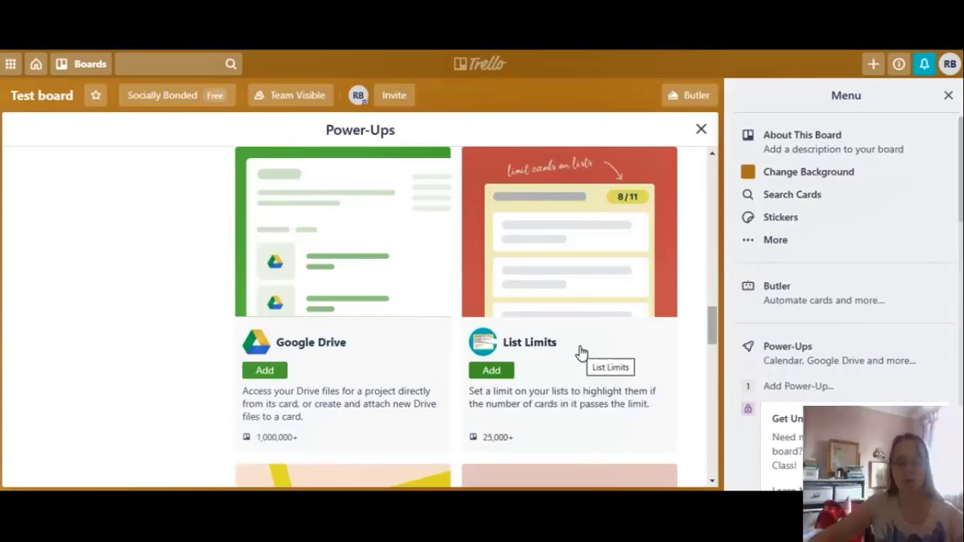
scroll(581, 352, down, 4)
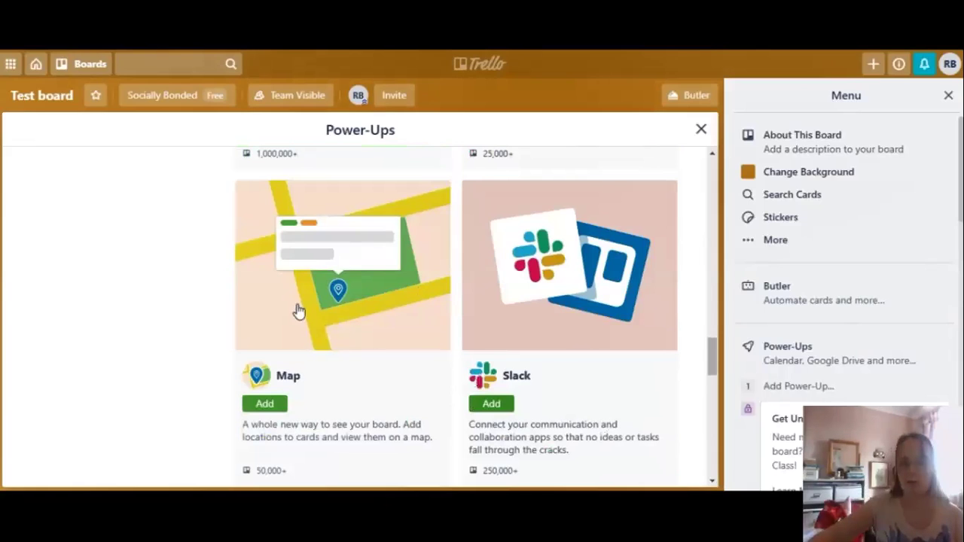
scroll(298, 310, down, 4)
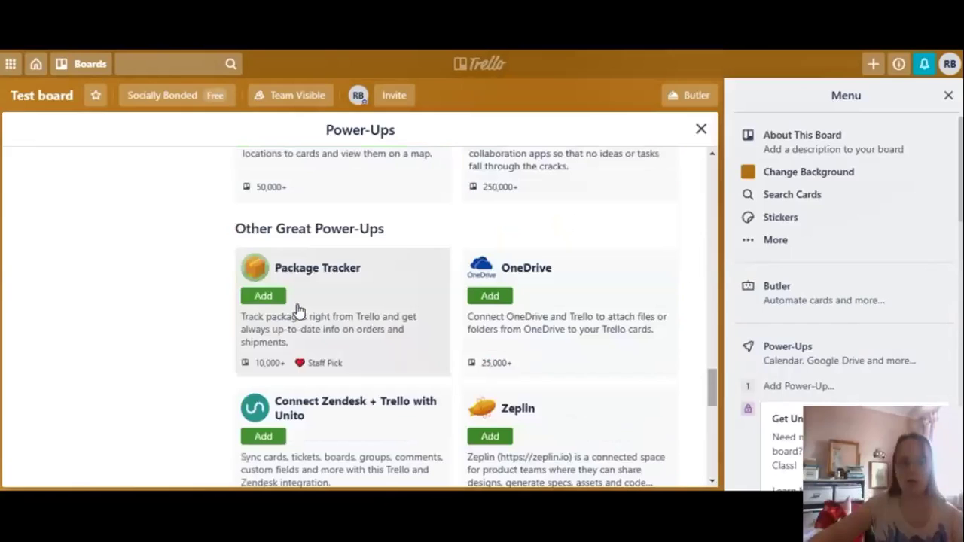
Step: Examine the other Power-Ups in the directory, from Package Tracker and OneDrive to MailChimp and Kanban Analytics by Nave
scroll(299, 310, down, 1)
scroll(585, 275, down, 1)
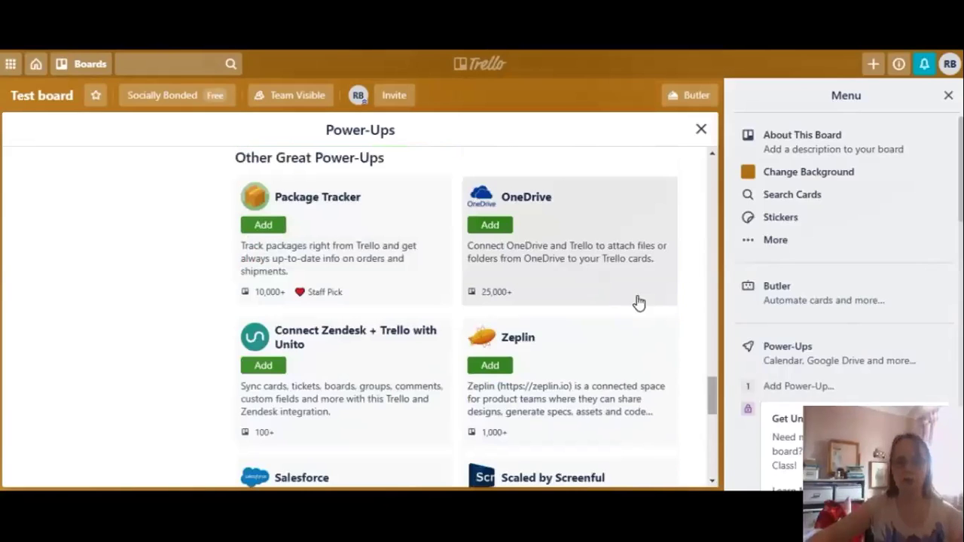
scroll(639, 303, down, 3)
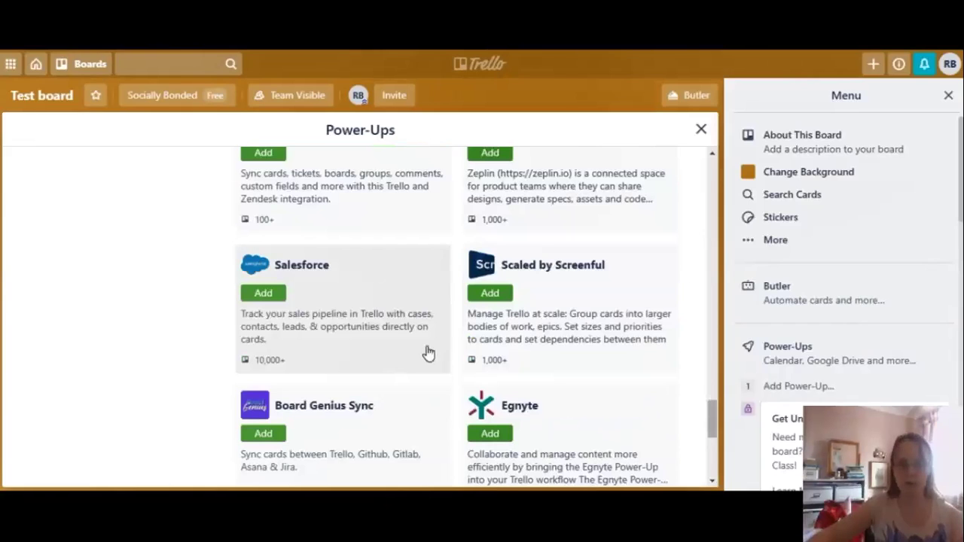
scroll(428, 352, down, 5)
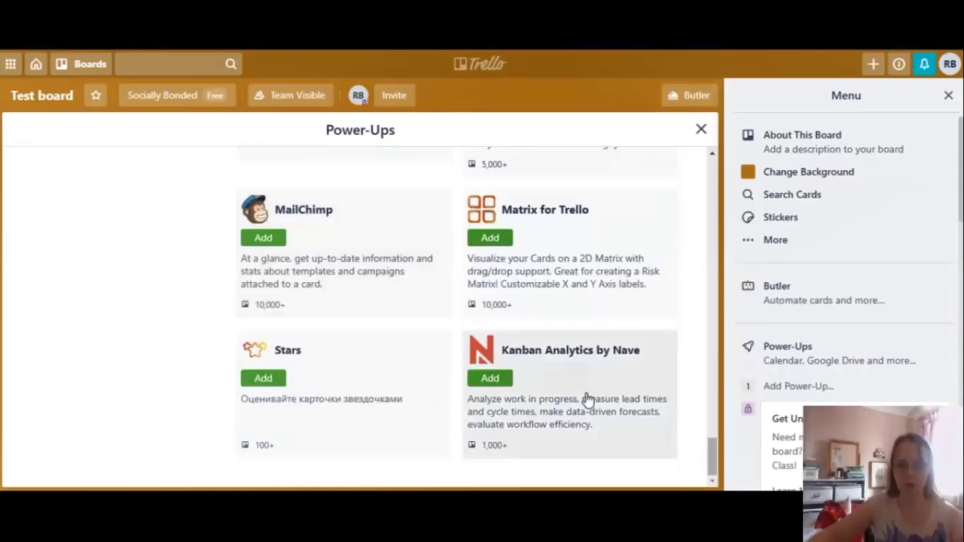
scroll(587, 398, up, 10)
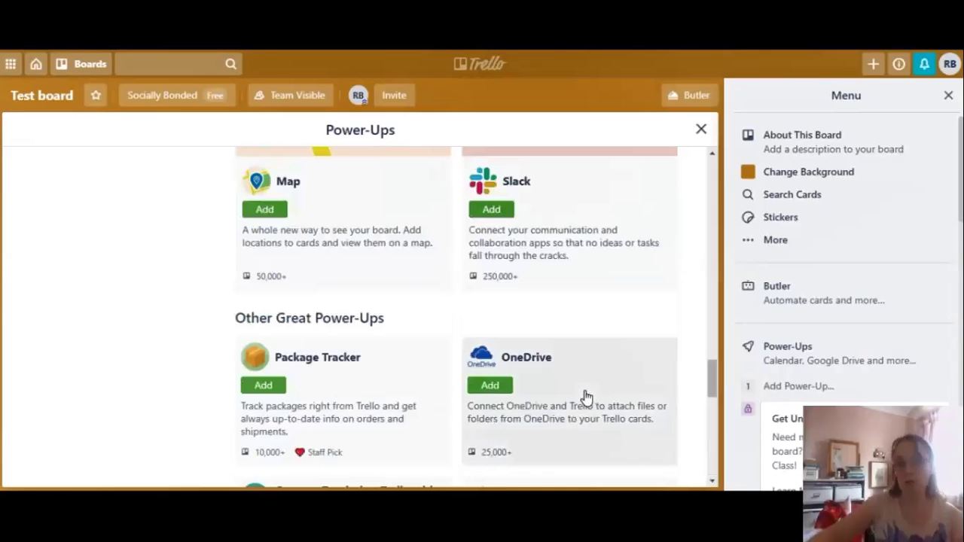
scroll(586, 398, up, 3)
scroll(587, 397, up, 5)
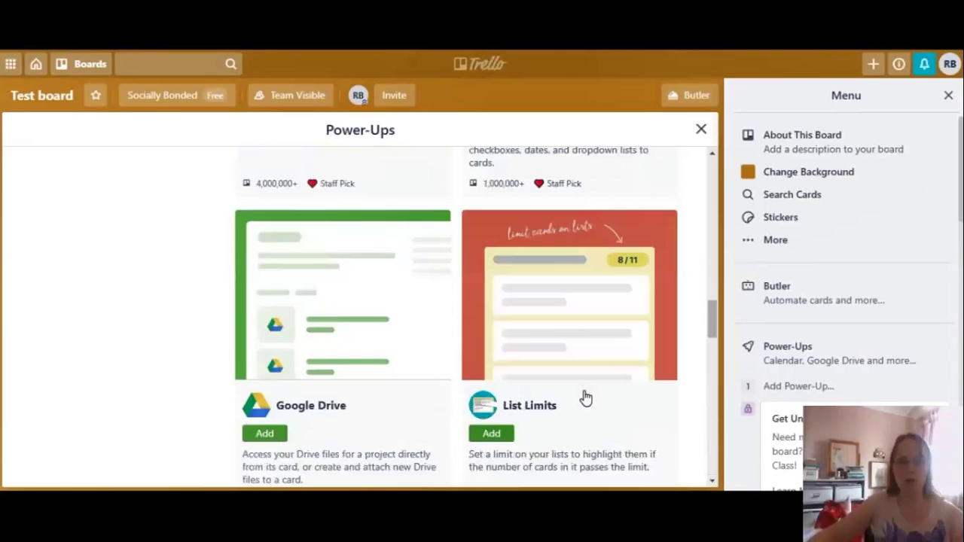
scroll(587, 398, up, 5)
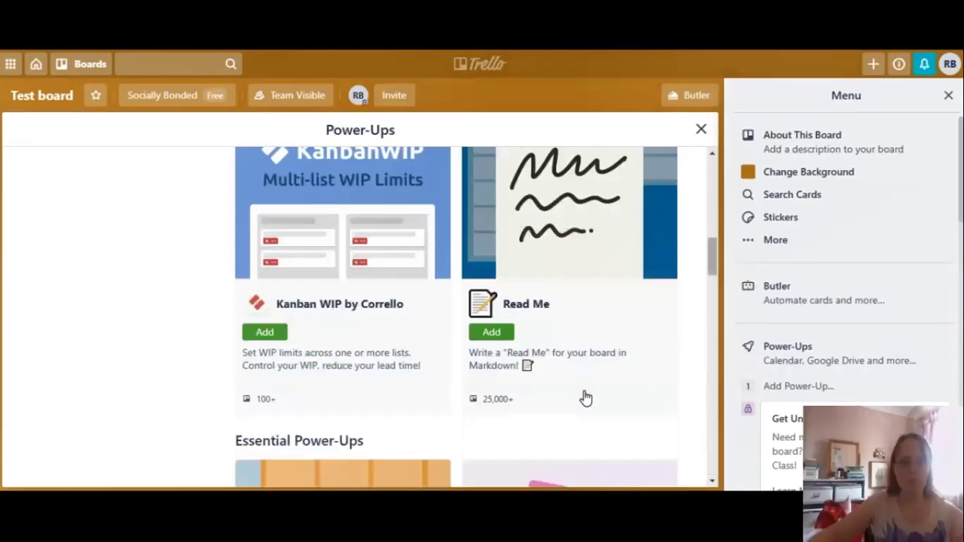
scroll(587, 398, up, 5)
Step: Open the Analytics & Reporting category of Power-Ups and examine its entries, from Agile Dashboards by Corrello onward
click(285, 279)
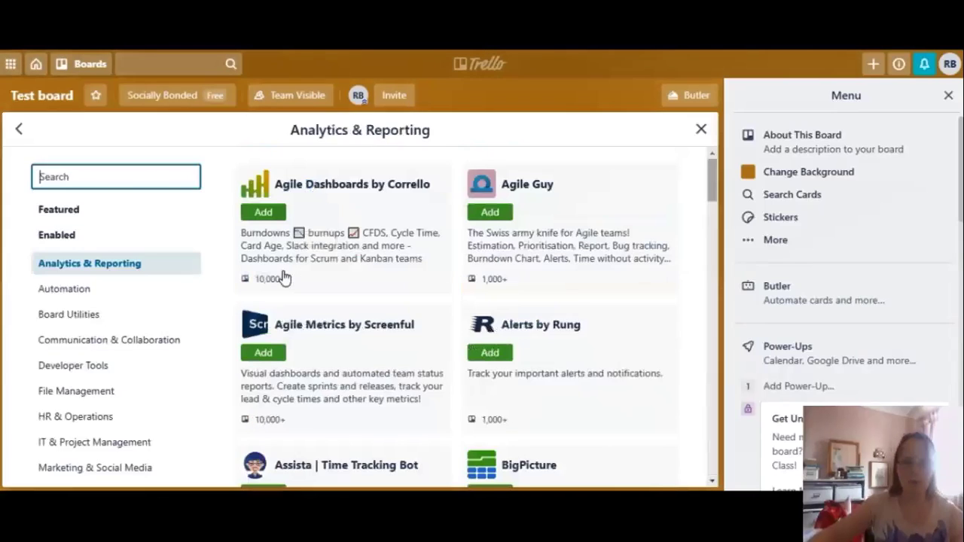
scroll(579, 292, down, 4)
scroll(579, 292, down, 4)
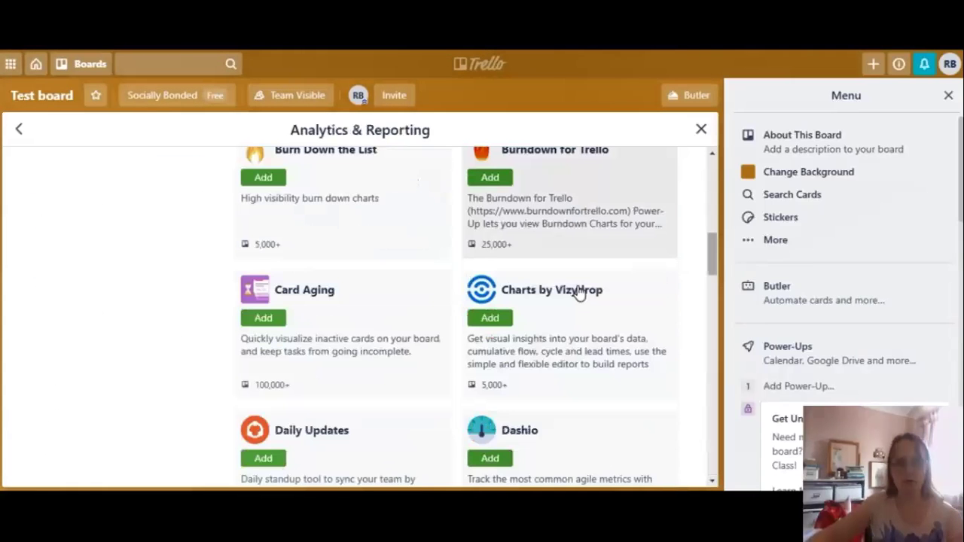
scroll(579, 292, down, 4)
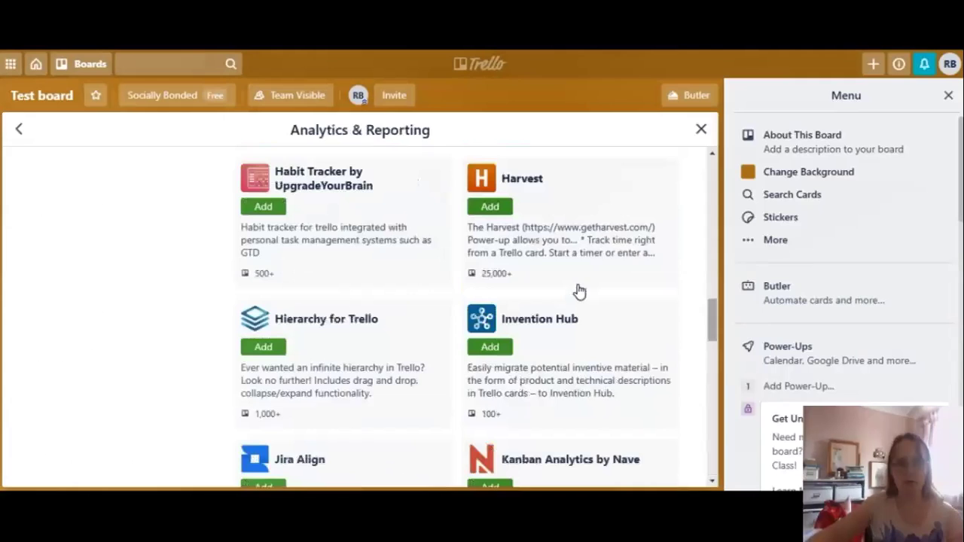
scroll(579, 292, down, 4)
Step: Add the Google Drive Power-Up to the Test board and return to the board with its menu closed
scroll(579, 290, down, 10)
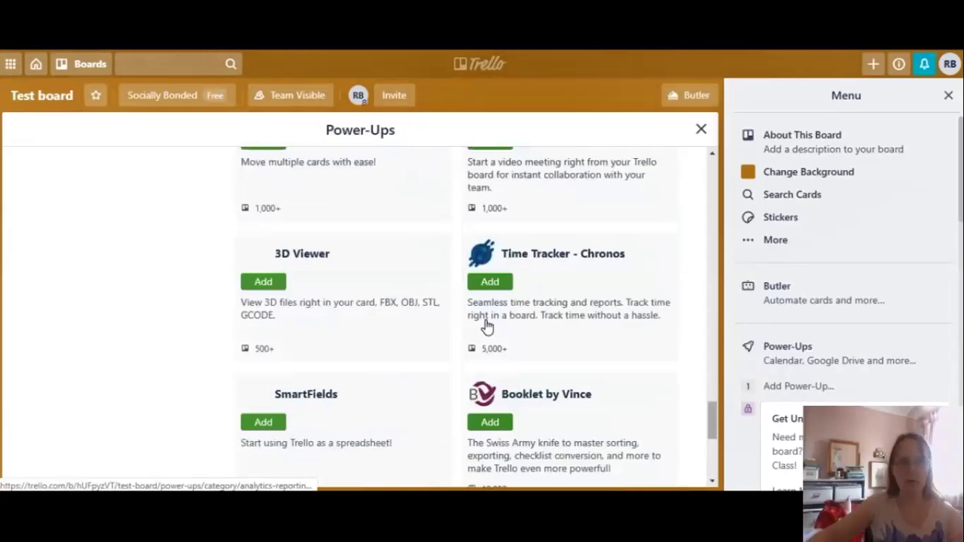
scroll(595, 362, up, 5)
scroll(295, 301, up, 1)
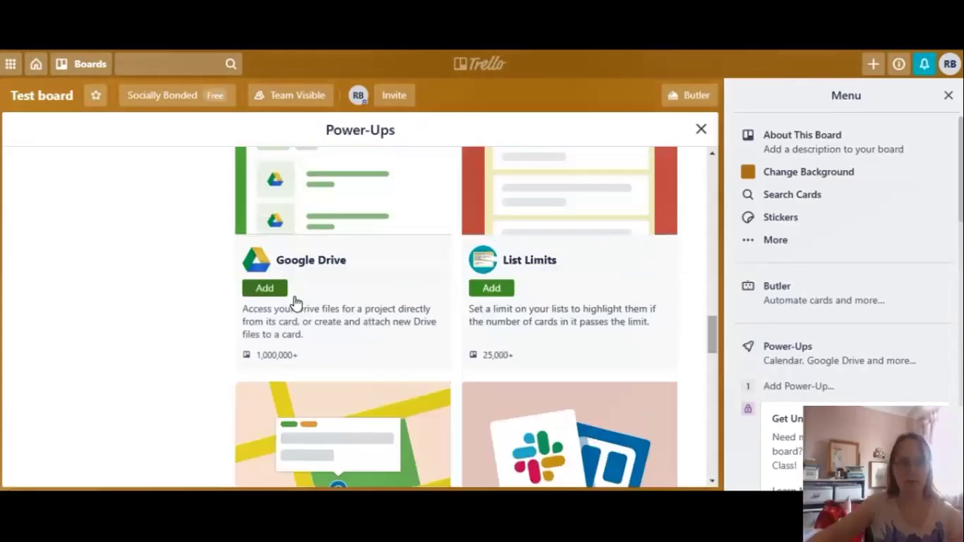
click(285, 293)
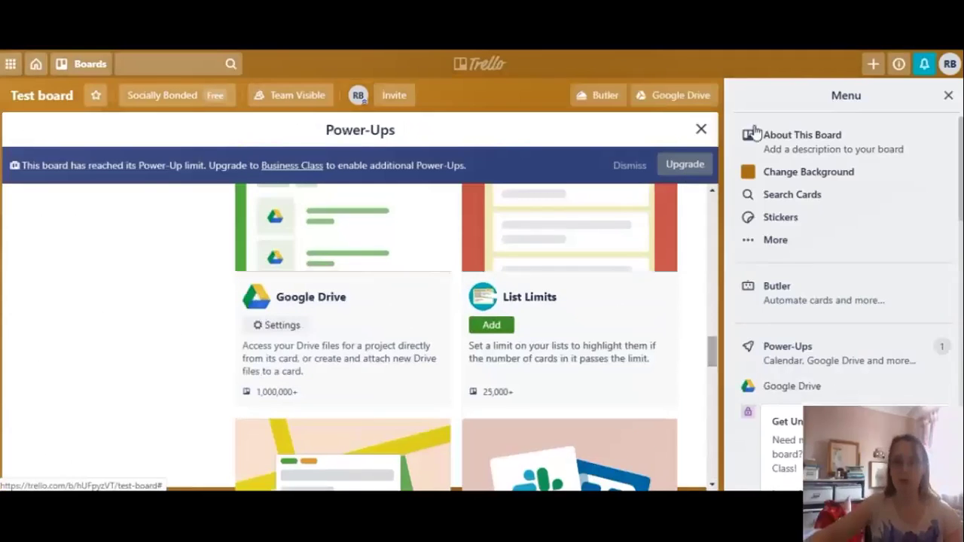
click(948, 96)
click(949, 97)
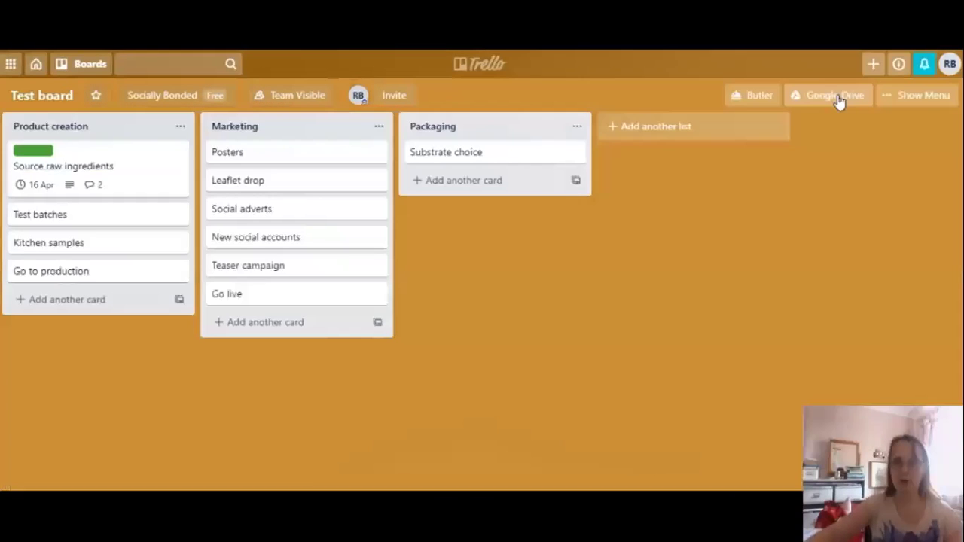
Step: Link the Google Drive account to Trello, generate a presentation from the Test board and open it
click(837, 98)
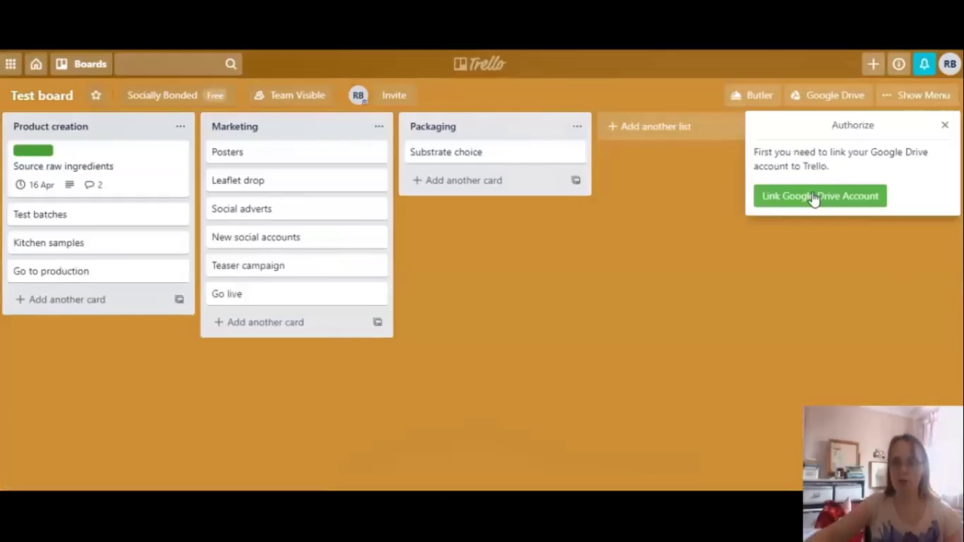
click(813, 197)
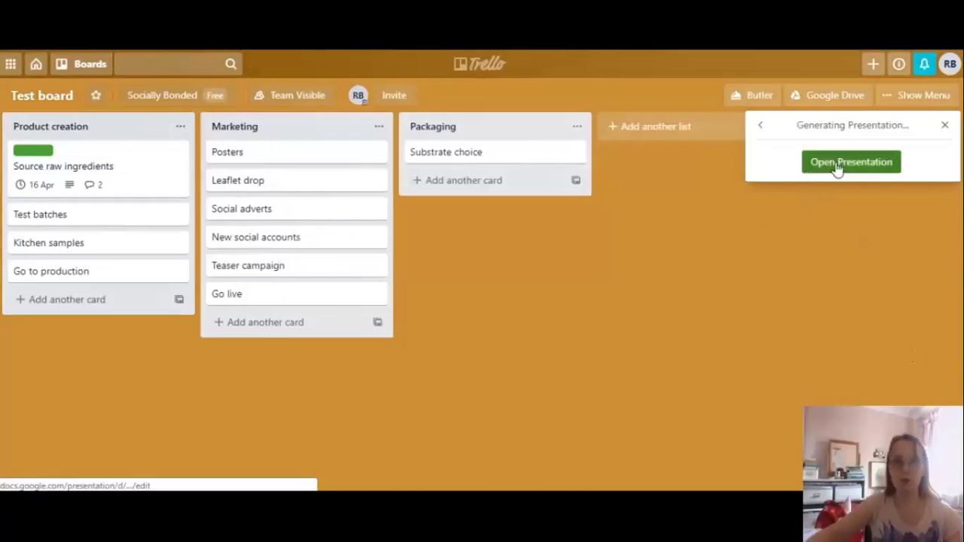
click(837, 164)
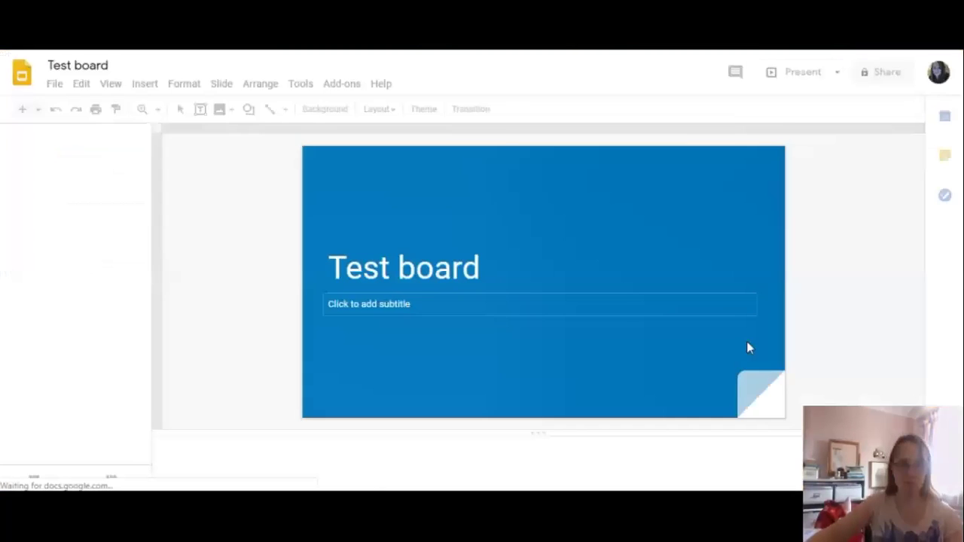
Step: Review the generated presentation's slides, from Product creation and Source raw ingredients through Go to production
click(87, 253)
click(93, 299)
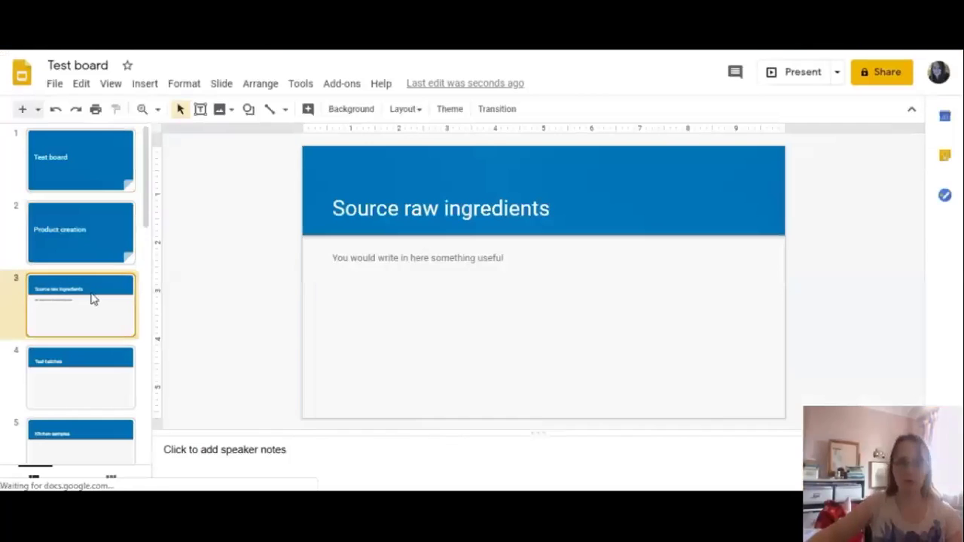
scroll(94, 304, down, 1)
click(95, 308)
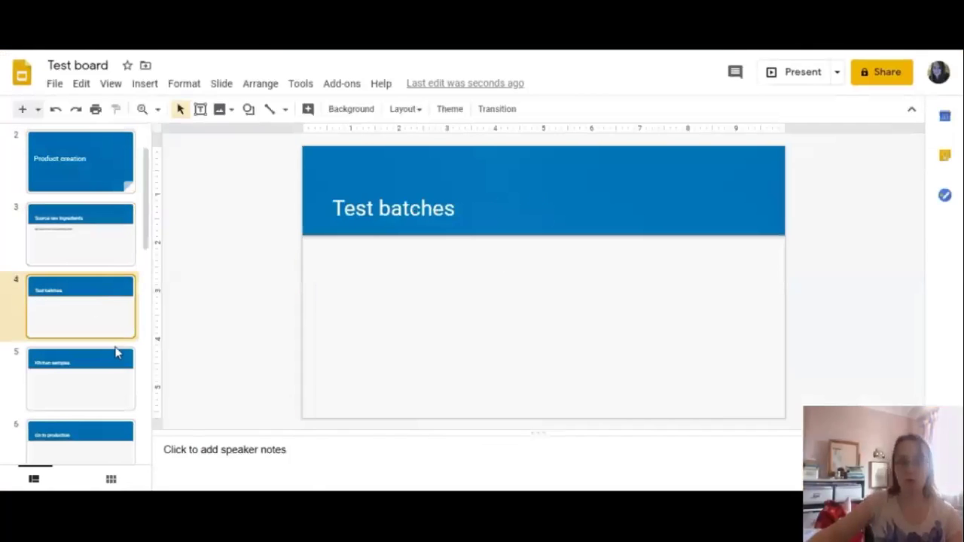
click(124, 380)
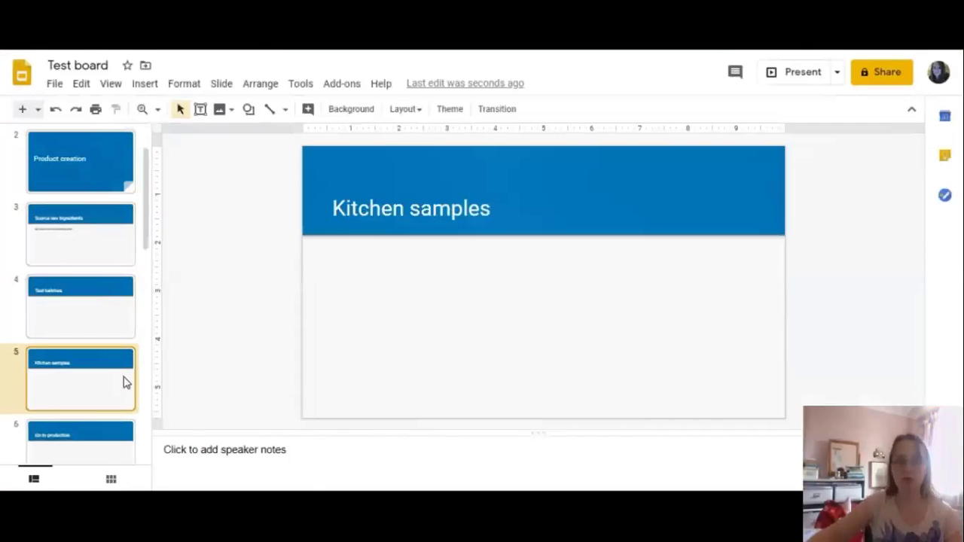
scroll(121, 380, down, 1)
click(116, 382)
scroll(117, 380, down, 2)
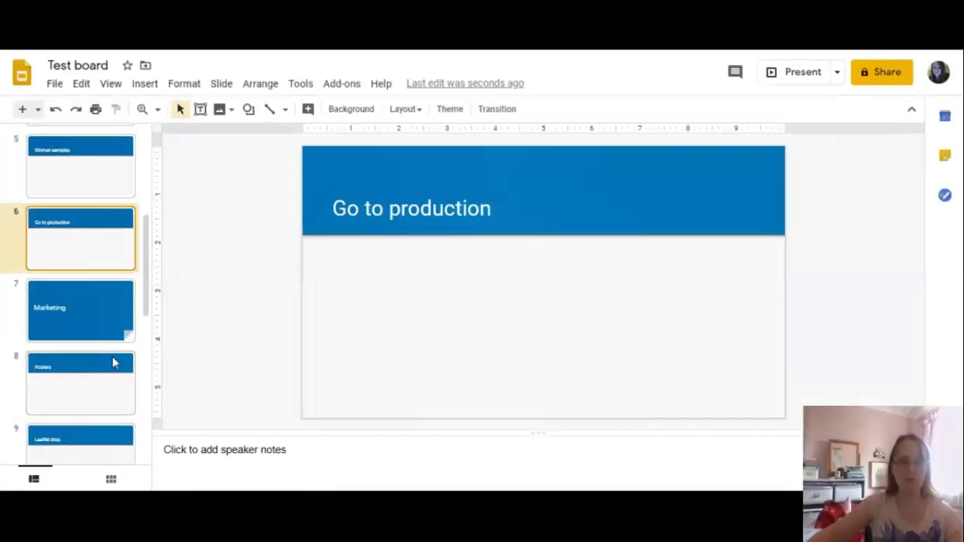
key(Down)
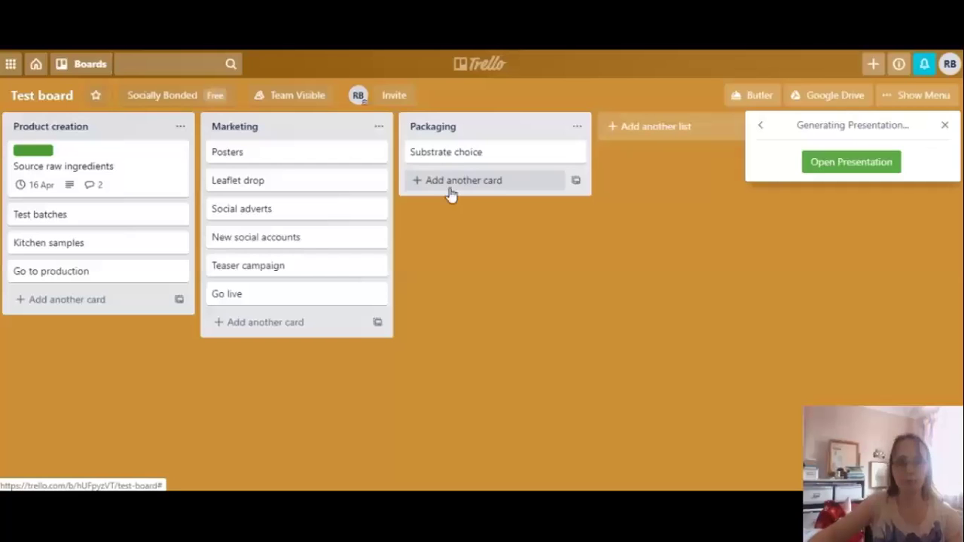
Step: Back on the Trello board, add a card titled "Test for google integration" to the Packaging list
click(450, 194)
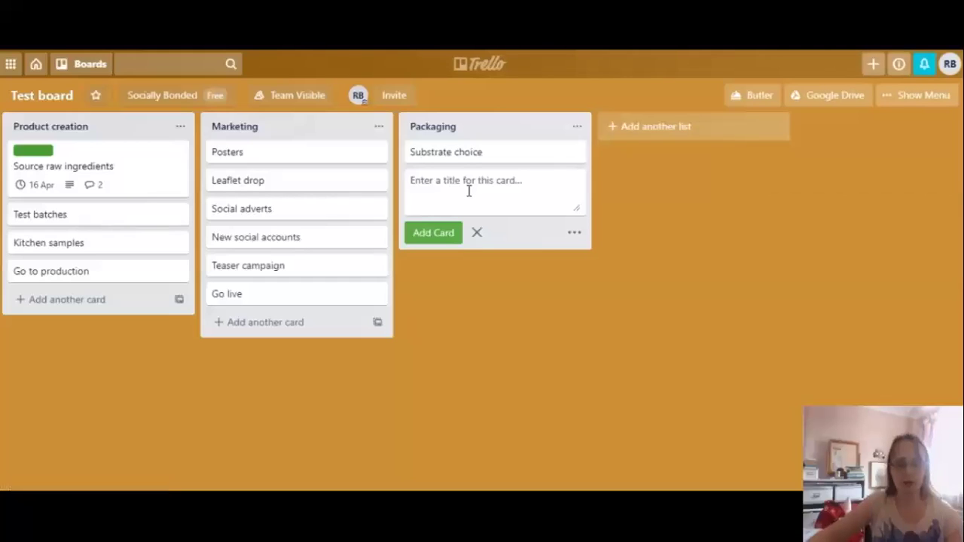
text(Test)
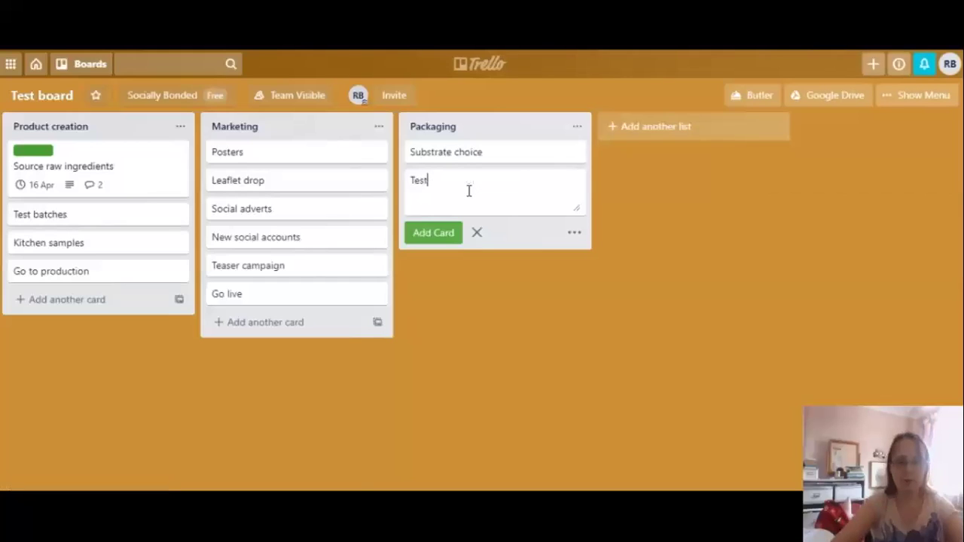
text( for goodle)
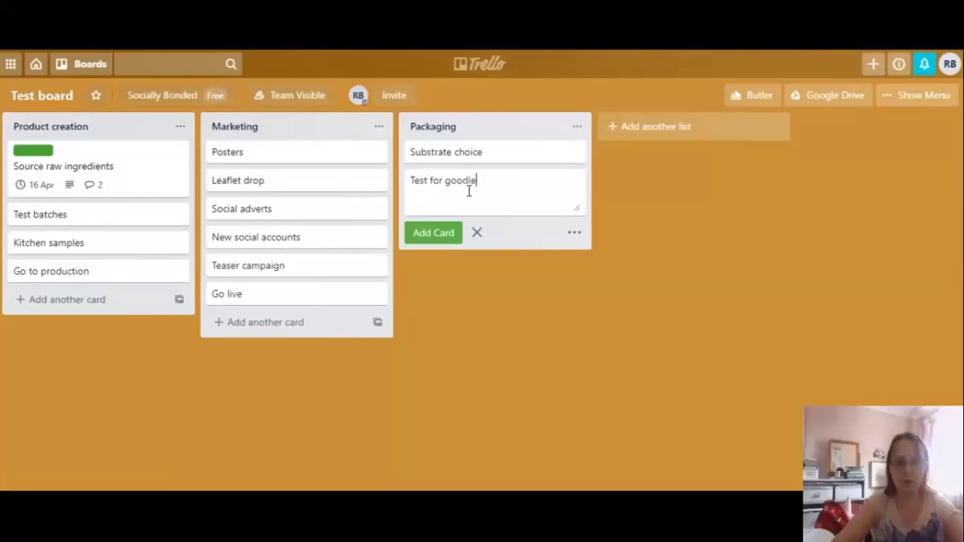
text( integr)
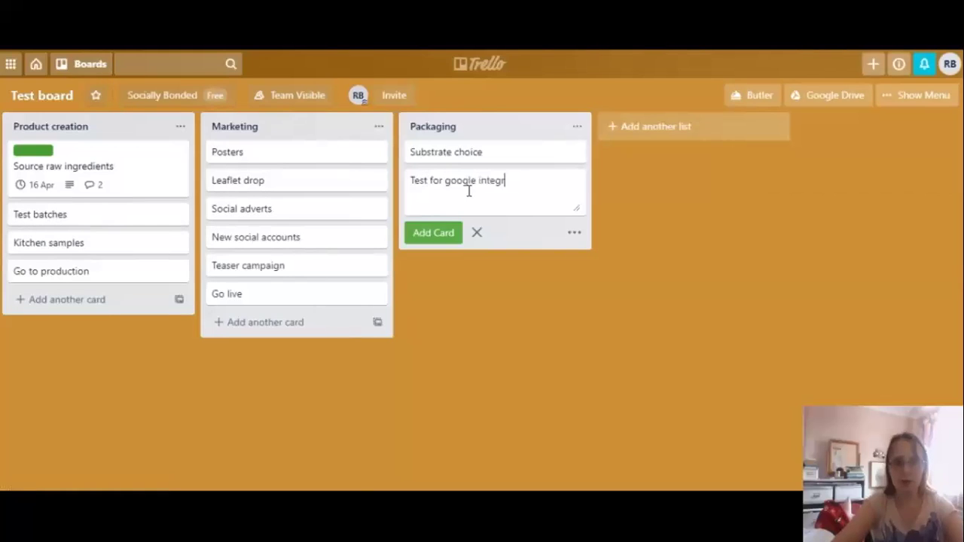
text(ation)
key(Return)
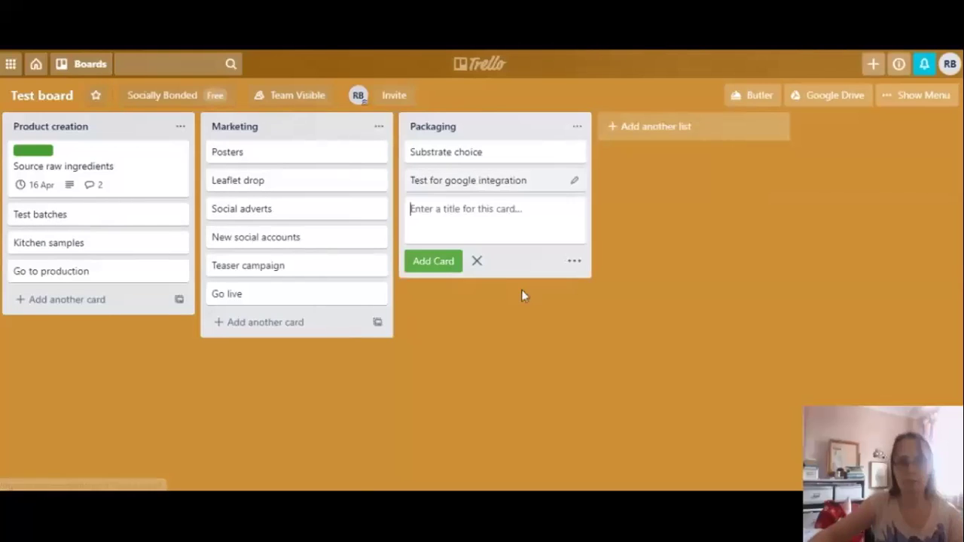
Step: Attach the "Test board" presentation from Google Drive to the "Test for google integration" card
click(467, 180)
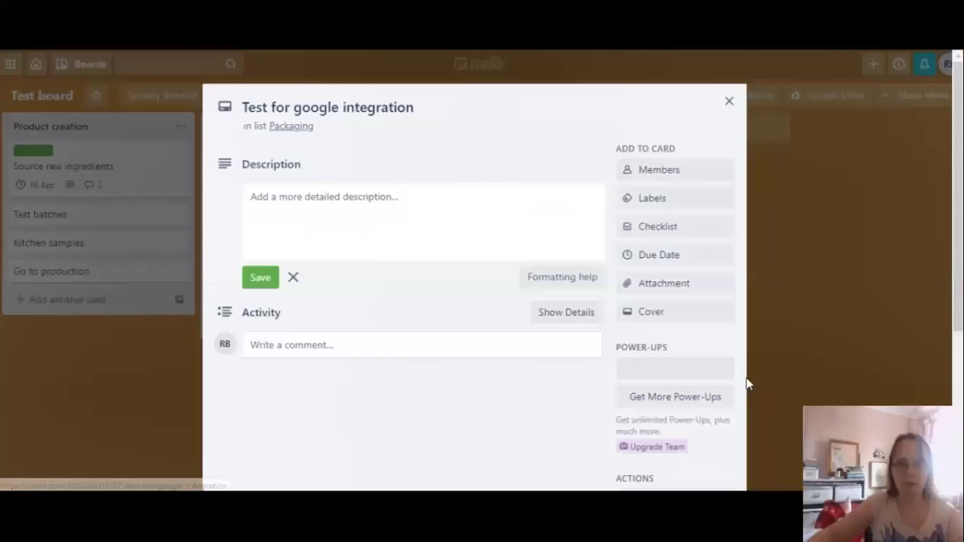
scroll(691, 226, down, 2)
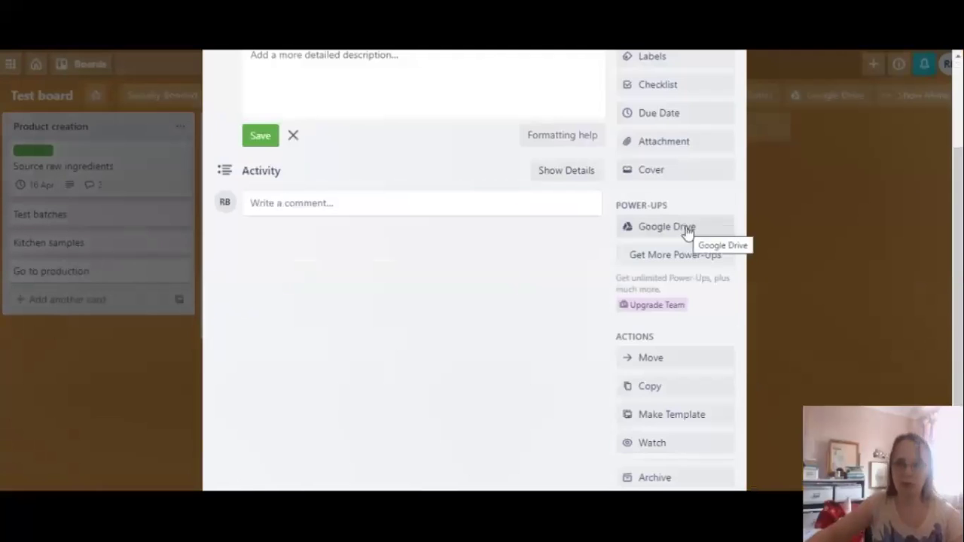
click(687, 229)
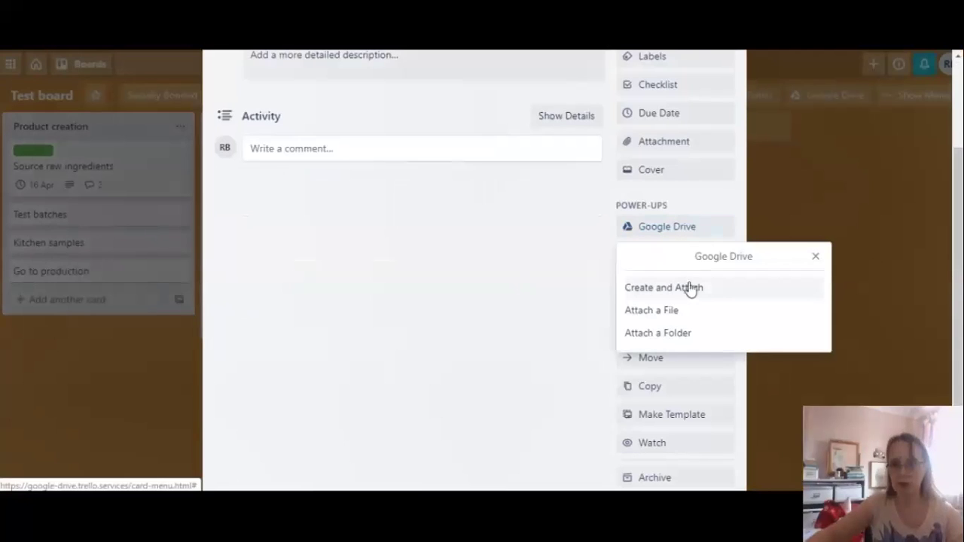
click(652, 312)
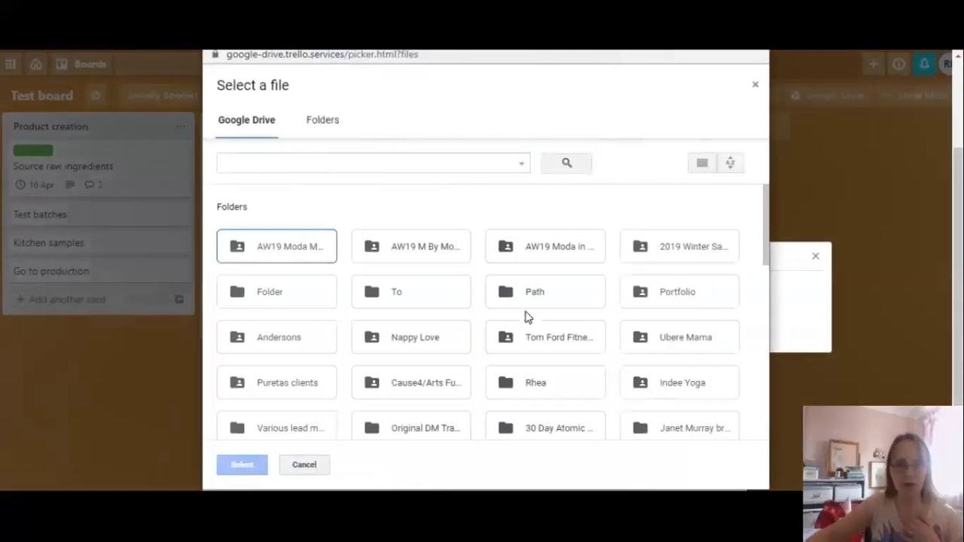
scroll(527, 316, down, 5)
scroll(525, 317, down, 3)
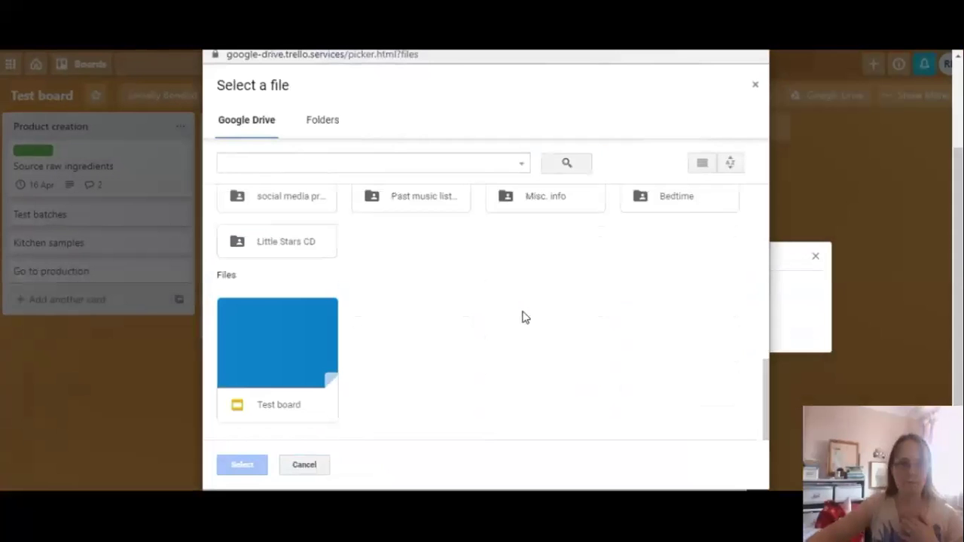
click(255, 400)
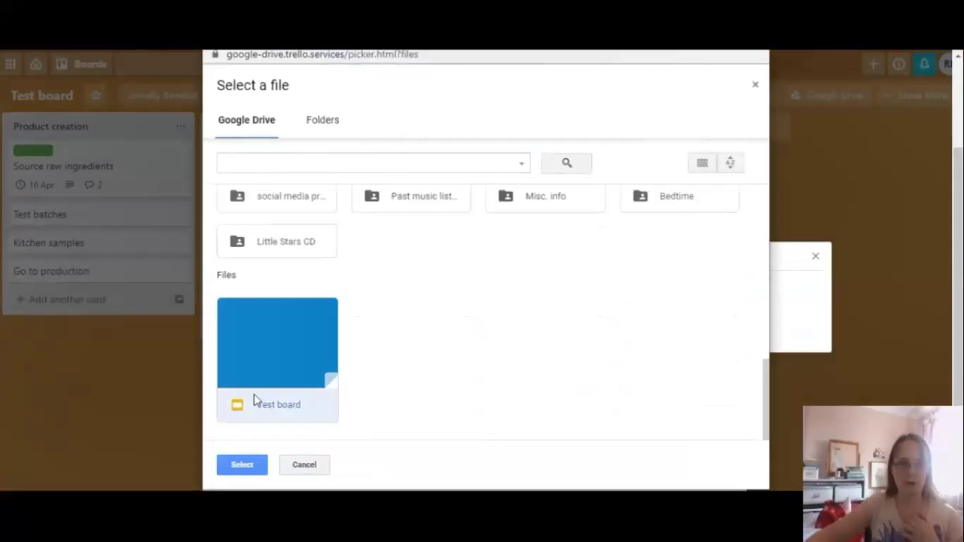
click(242, 465)
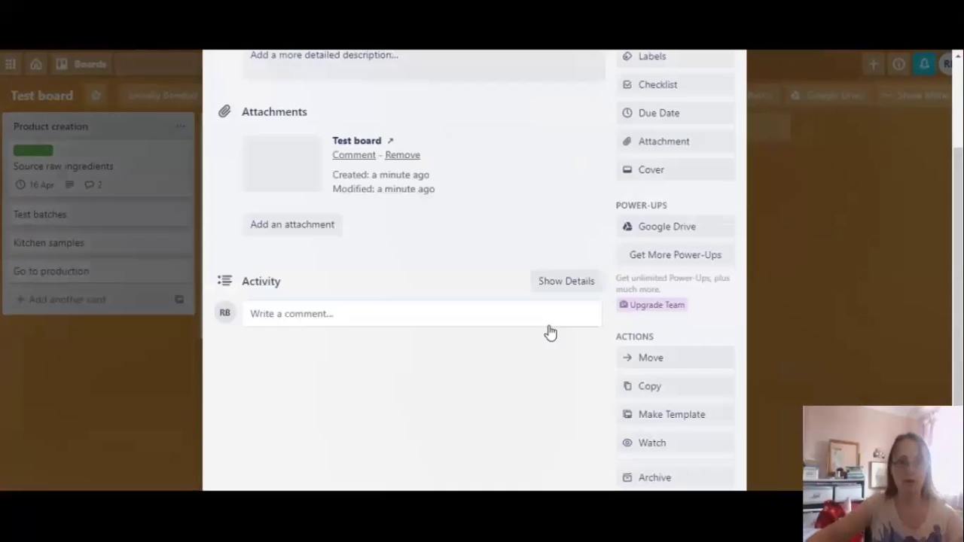
scroll(538, 313, up, 1)
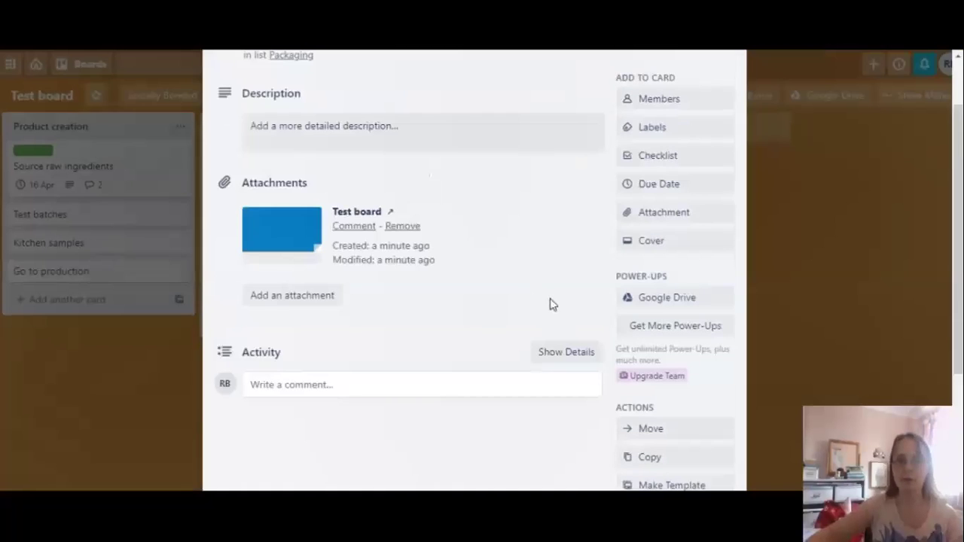
scroll(549, 305, up, 1)
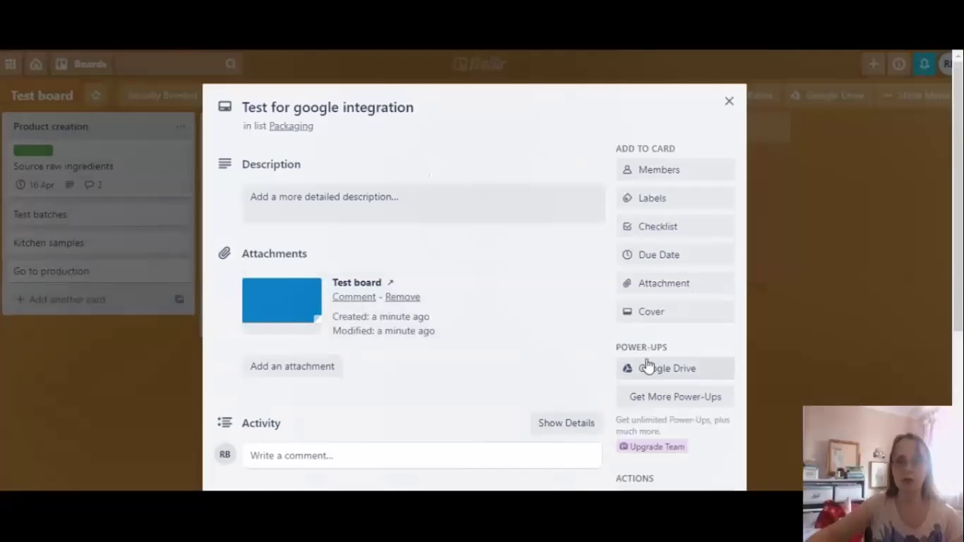
Step: Close the "Test for google integration" card, leave the PowerPoint slide show for Chrome, and open Trello's Test board in a new tab
click(741, 123)
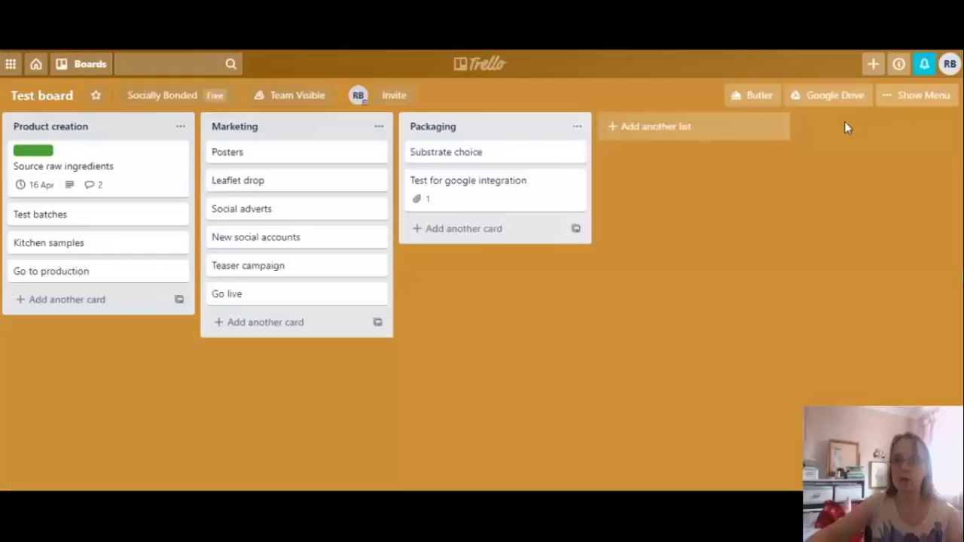
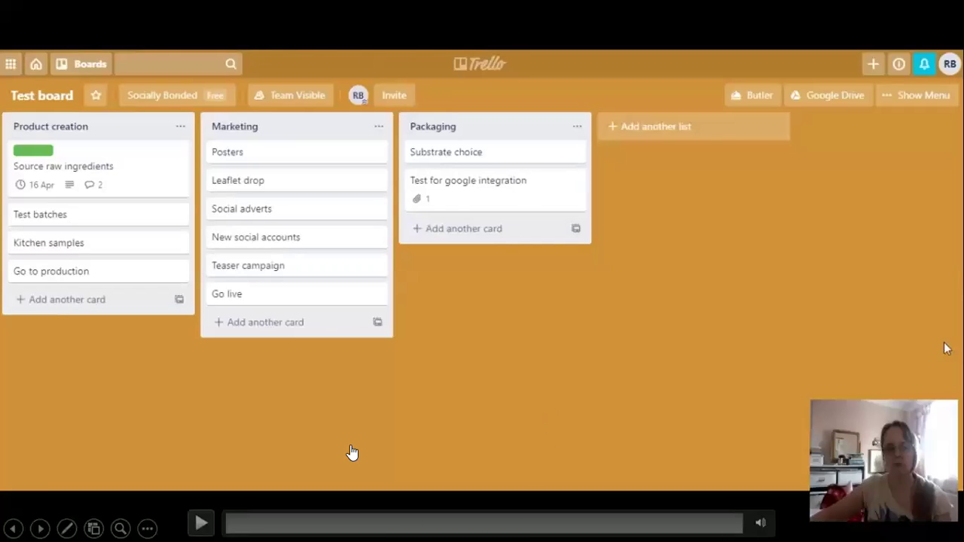
key(Escape)
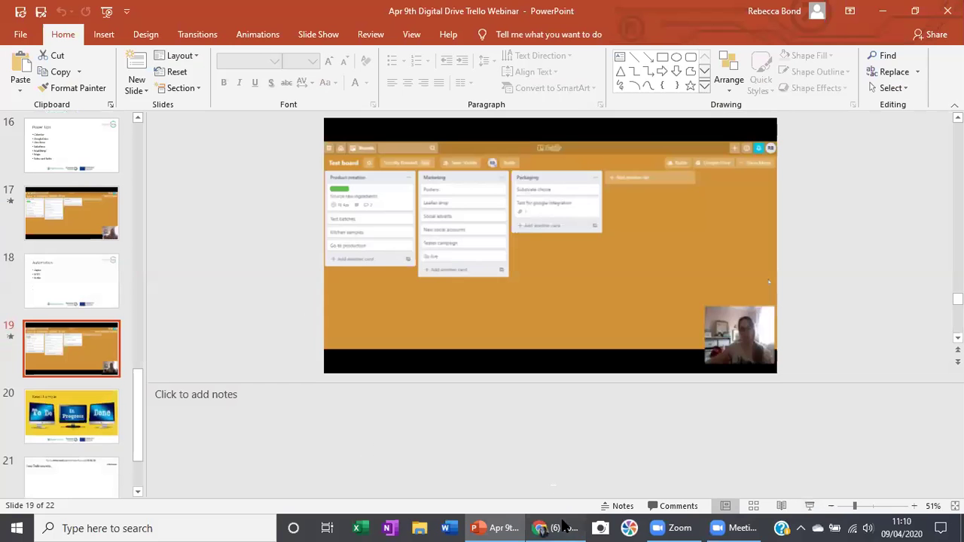
click(557, 527)
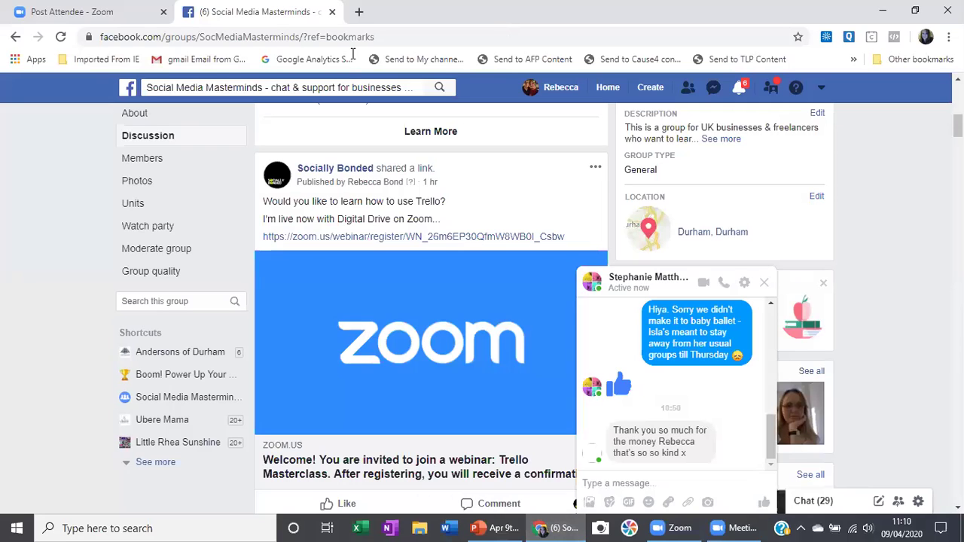
key(ctrl+t)
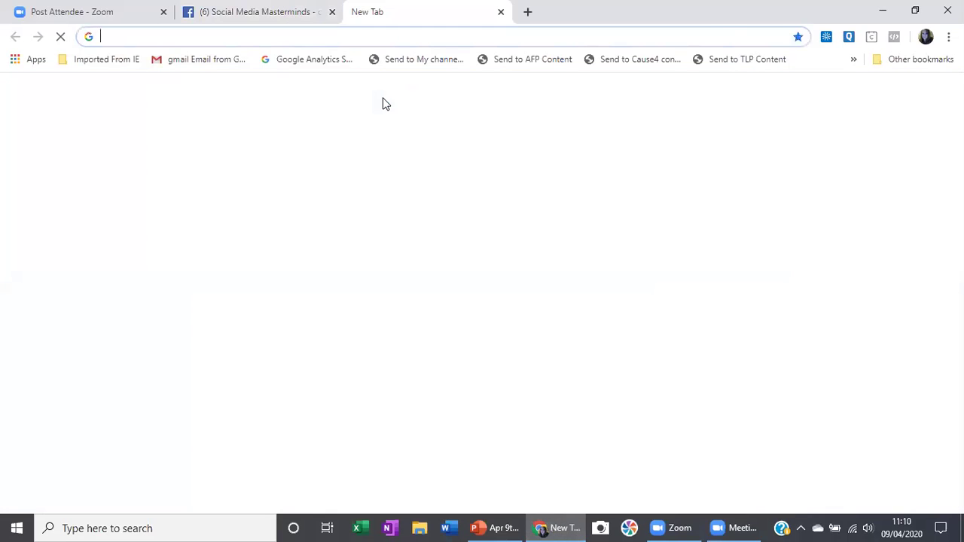
text(tre)
key(Return)
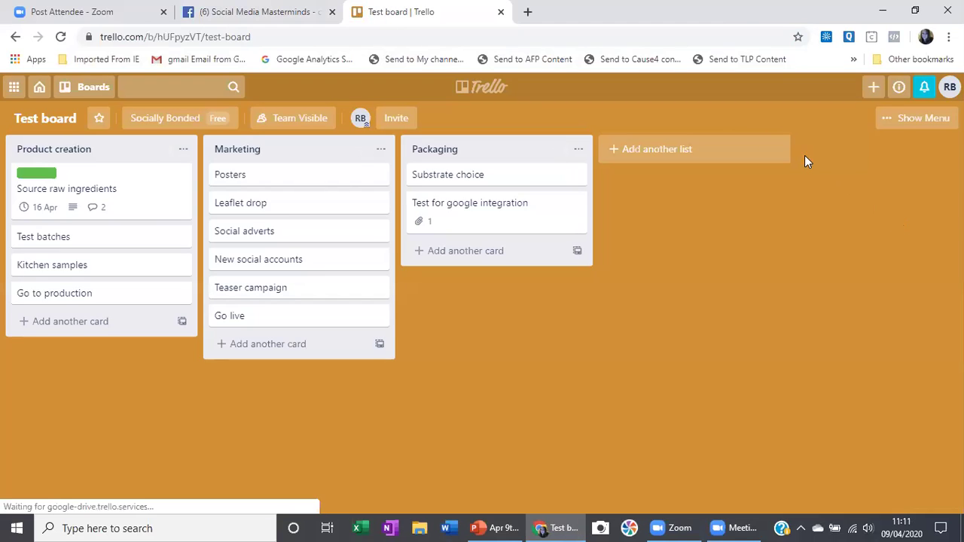
Step: Open the Power-Ups directory for the Test board and disable the Google Drive Power-Up
click(899, 121)
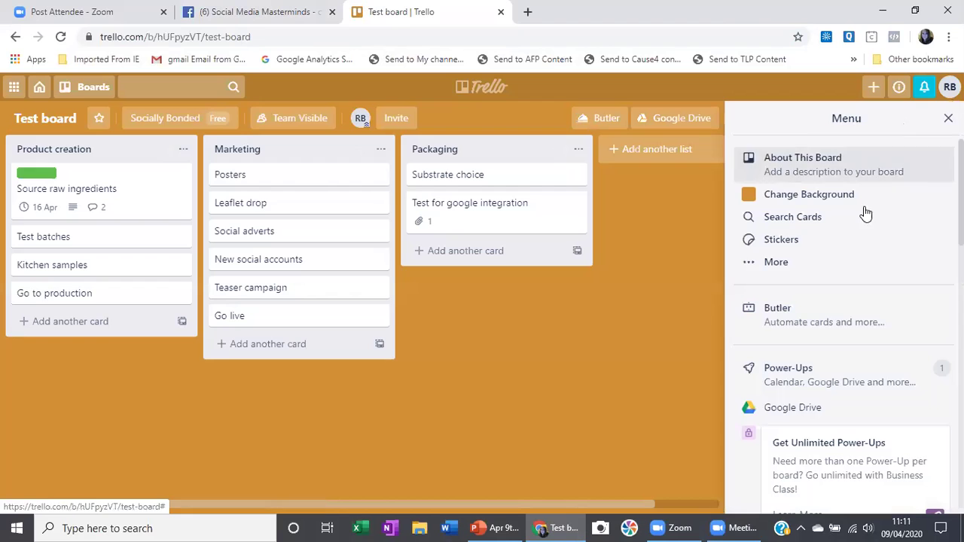
click(834, 385)
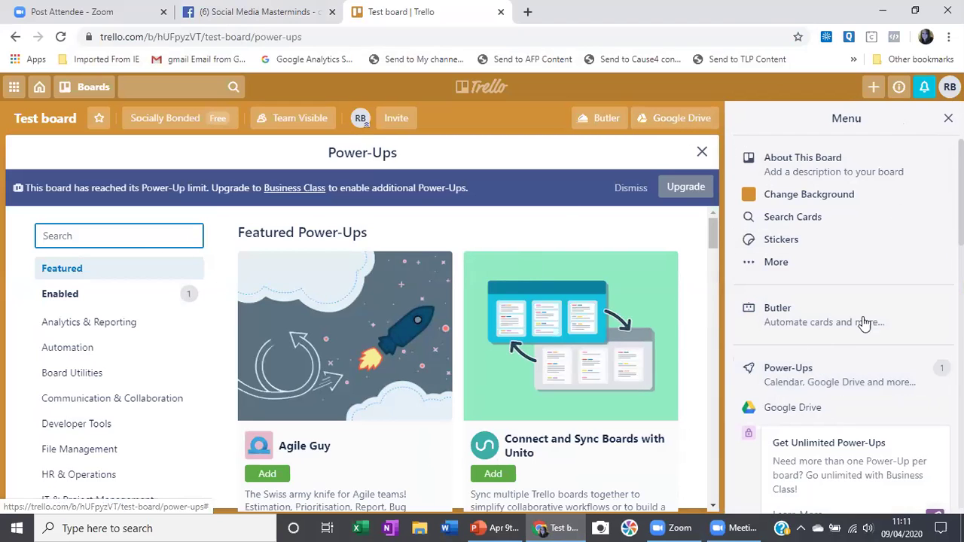
click(921, 413)
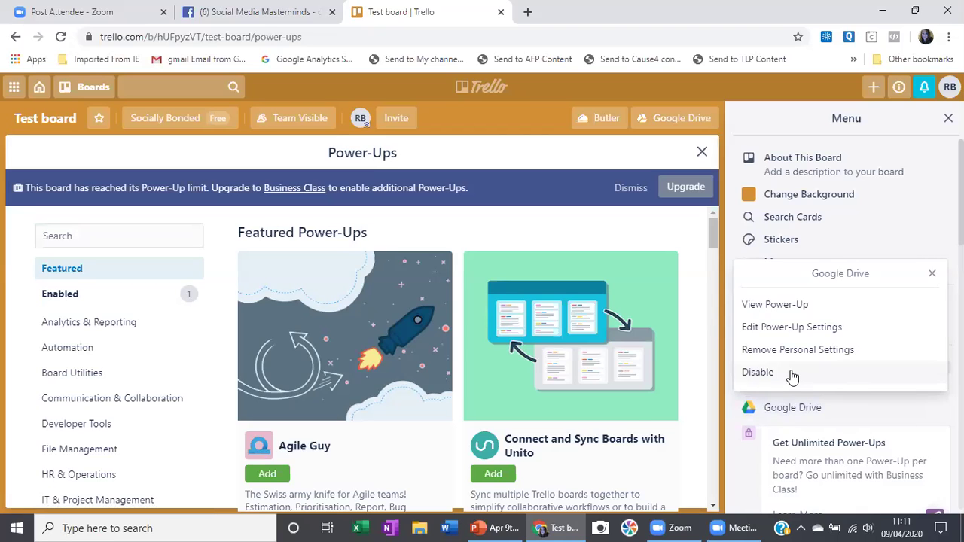
click(823, 384)
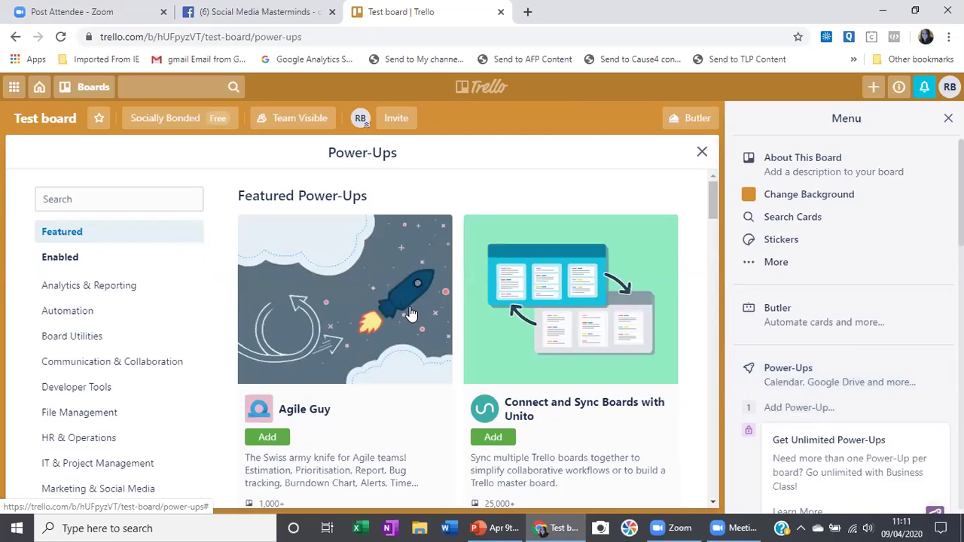
Step: Add the Calendar Power-Up from Essential Power-Ups to the Test board and return to the board's lists
scroll(406, 314, down, 5)
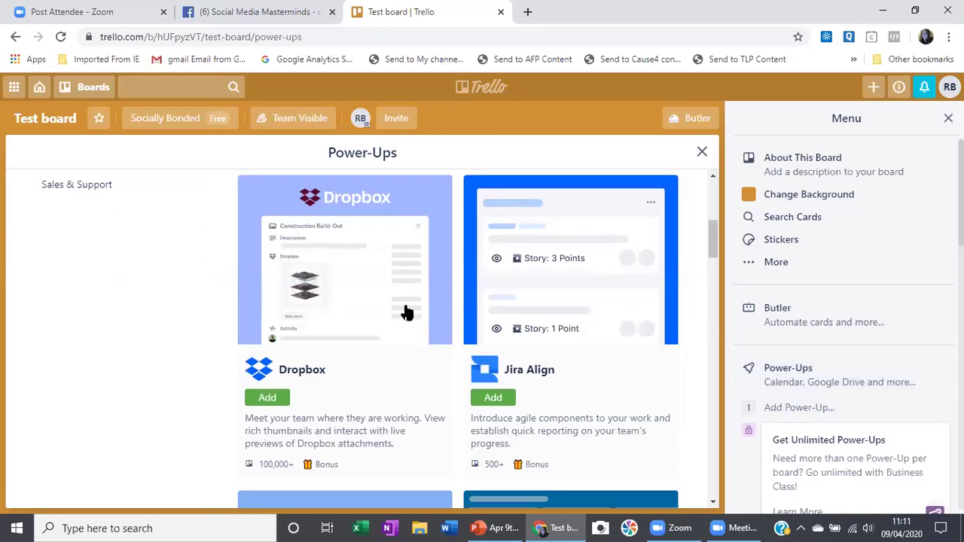
scroll(407, 314, down, 8)
scroll(406, 314, down, 1)
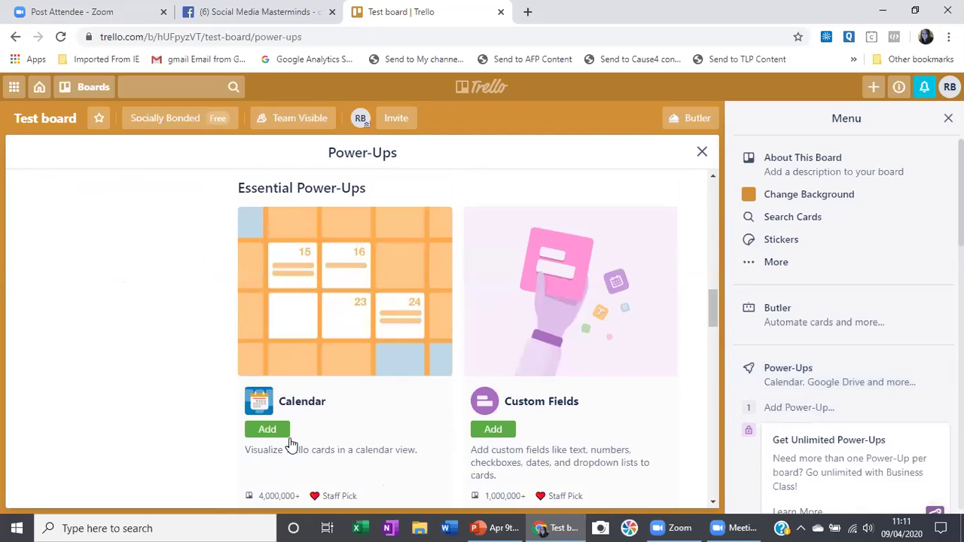
click(267, 430)
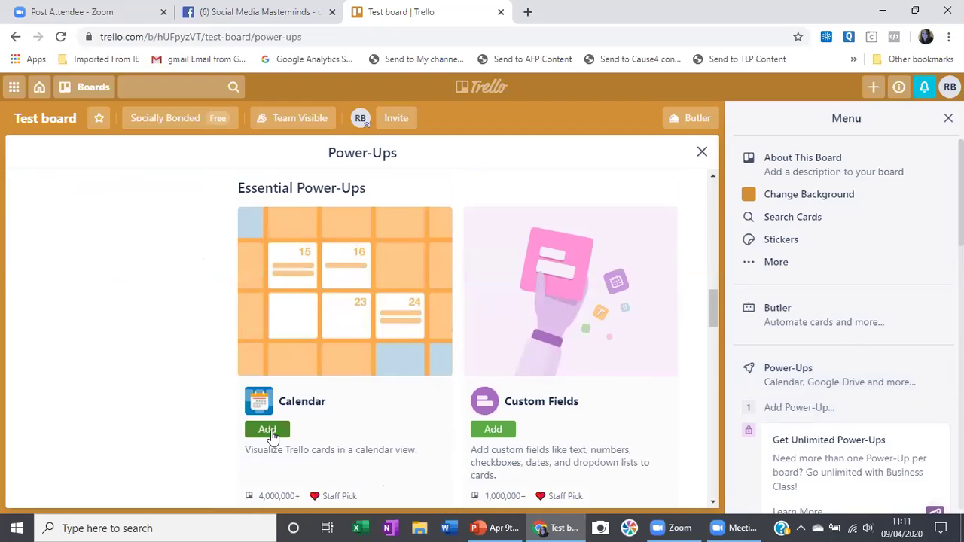
click(701, 152)
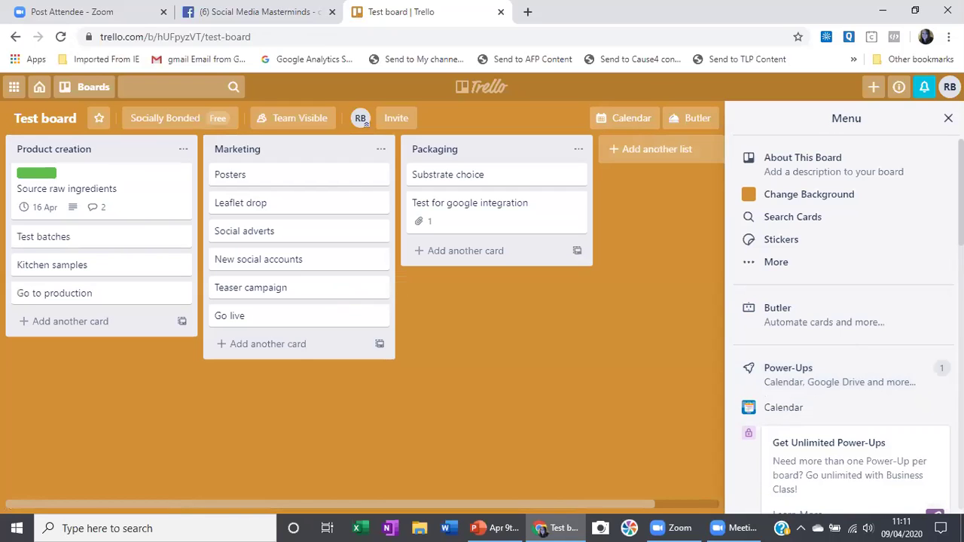
click(948, 118)
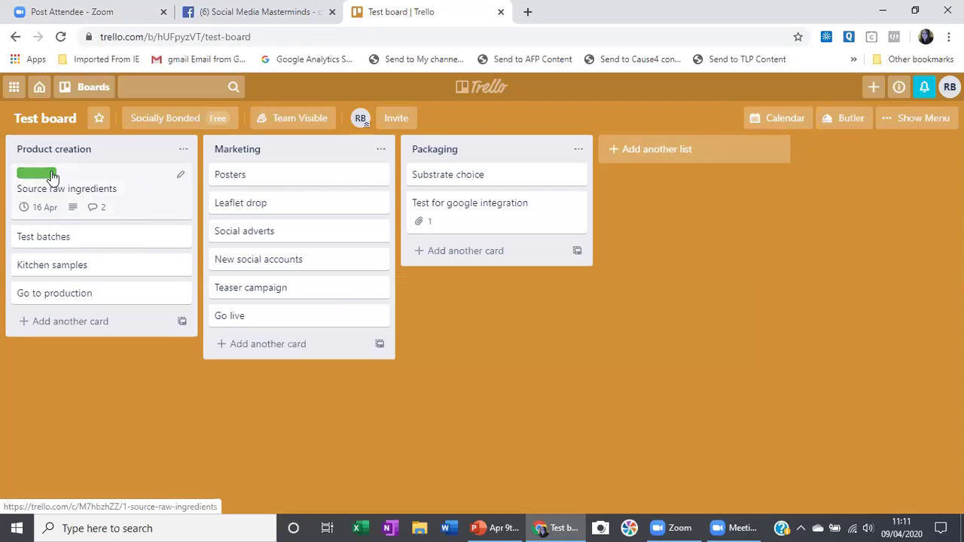
Step: Check the due date on the "Source raw ingredients" card and find the card in the board's calendar view
click(81, 174)
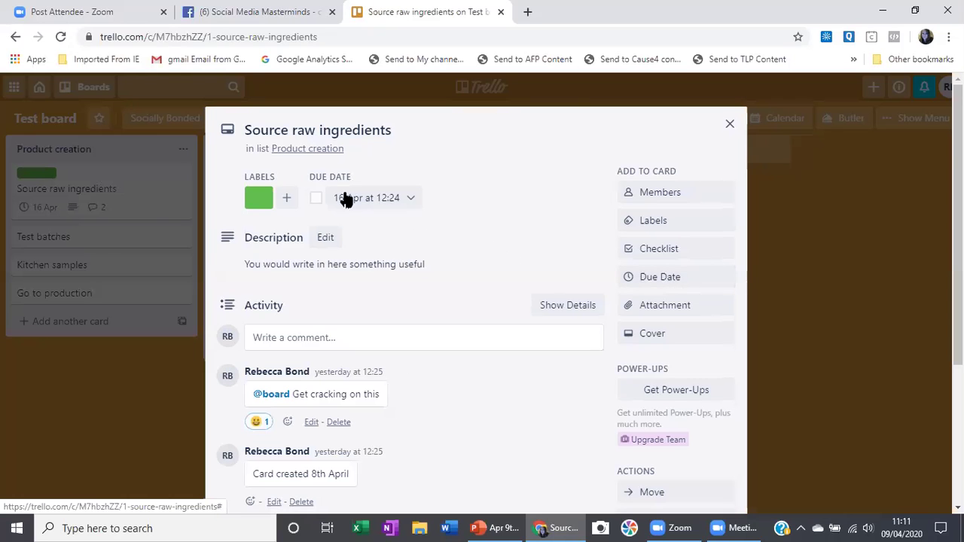
click(729, 124)
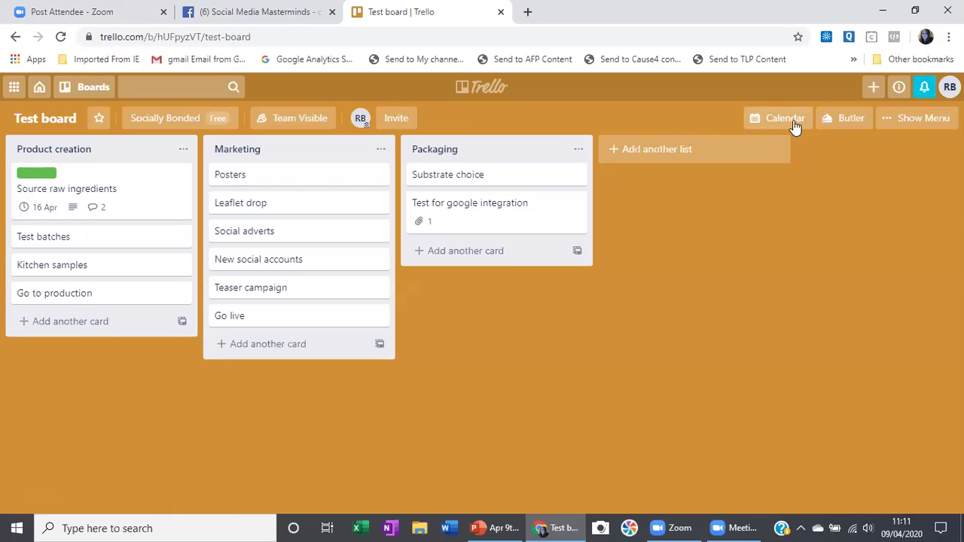
click(783, 119)
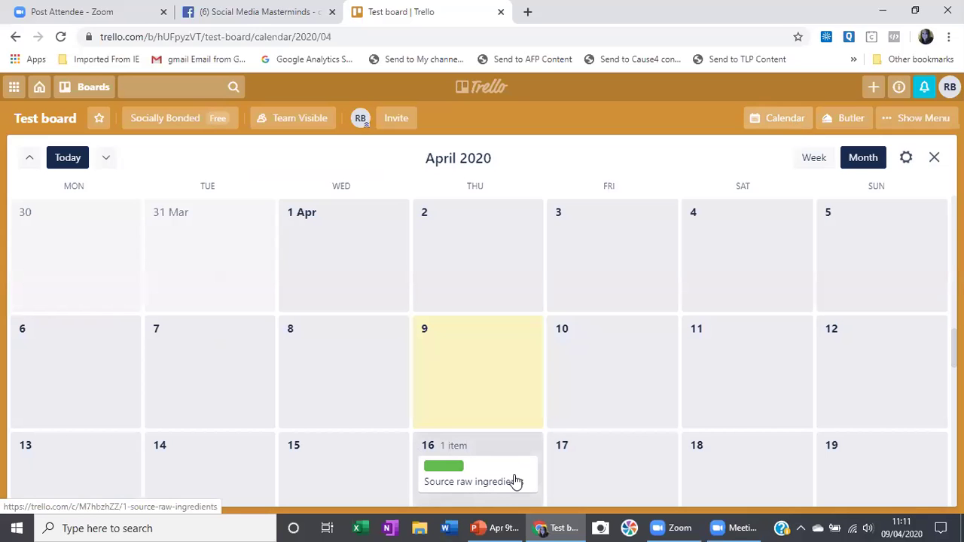
click(785, 124)
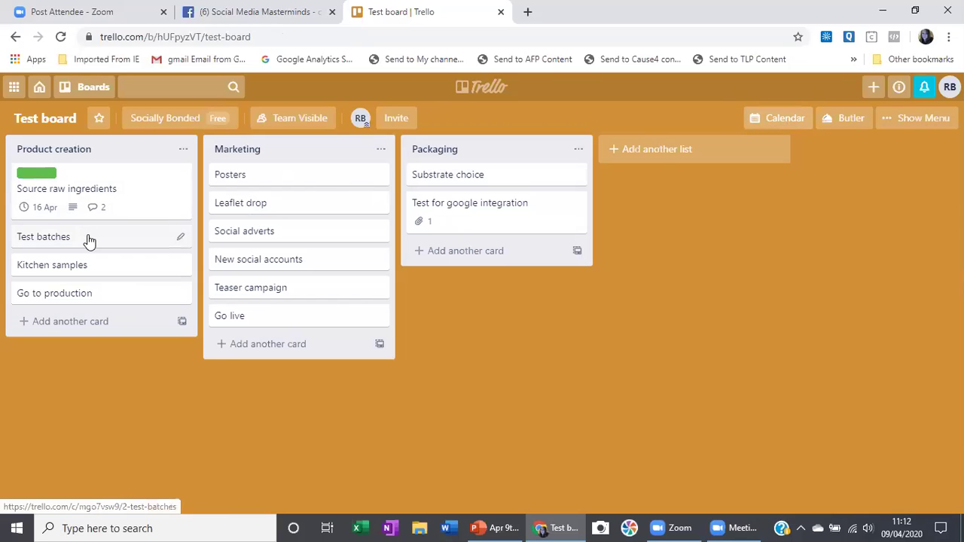
Step: Set the due date of the "Test batches" card to 19/4/2020 at 11:12
click(48, 243)
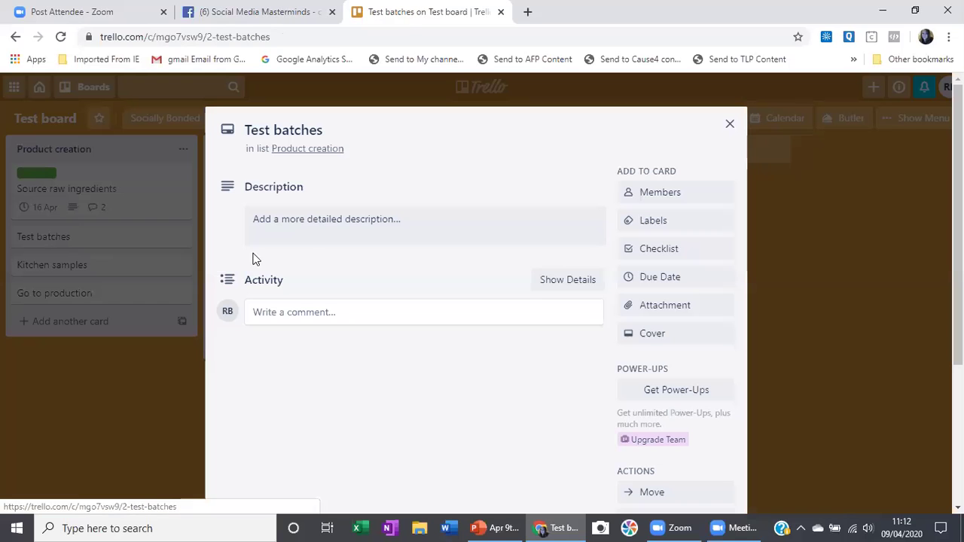
click(652, 277)
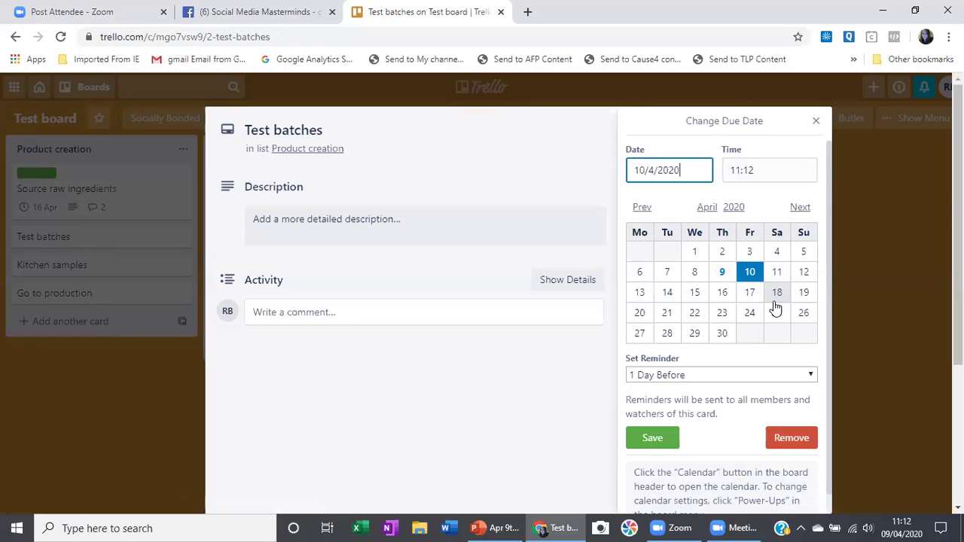
click(803, 296)
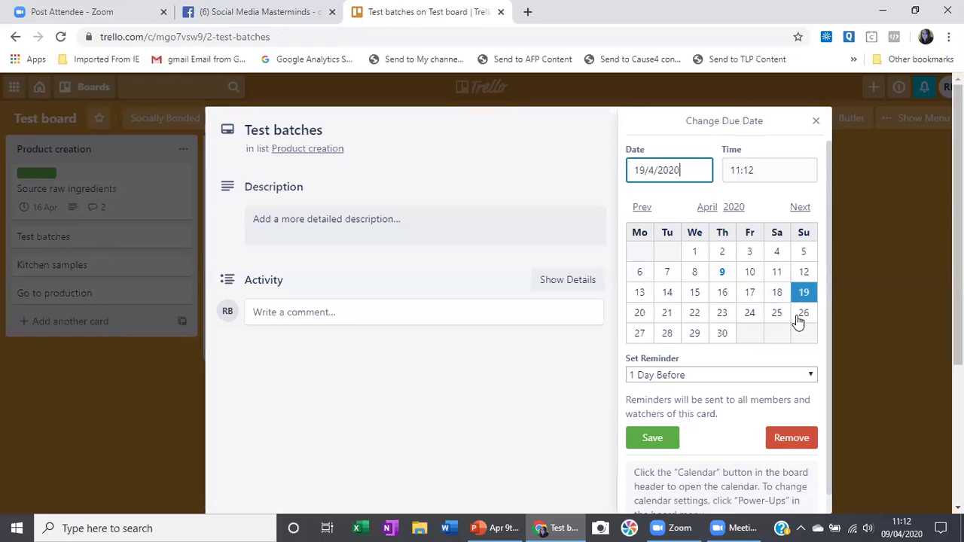
click(653, 439)
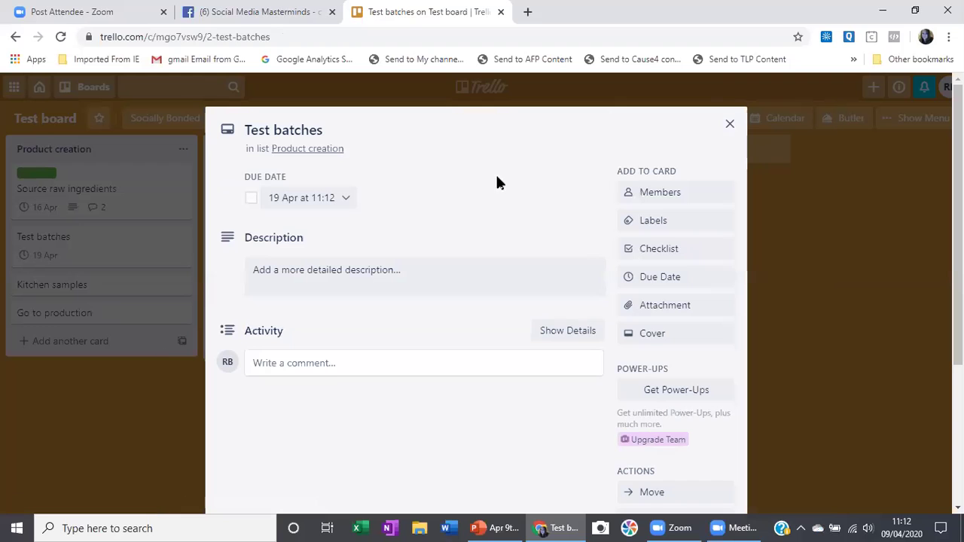
click(728, 124)
Step: Set the due date of the "Kitchen samples" card to 23/4/2020 at 11:12
click(61, 284)
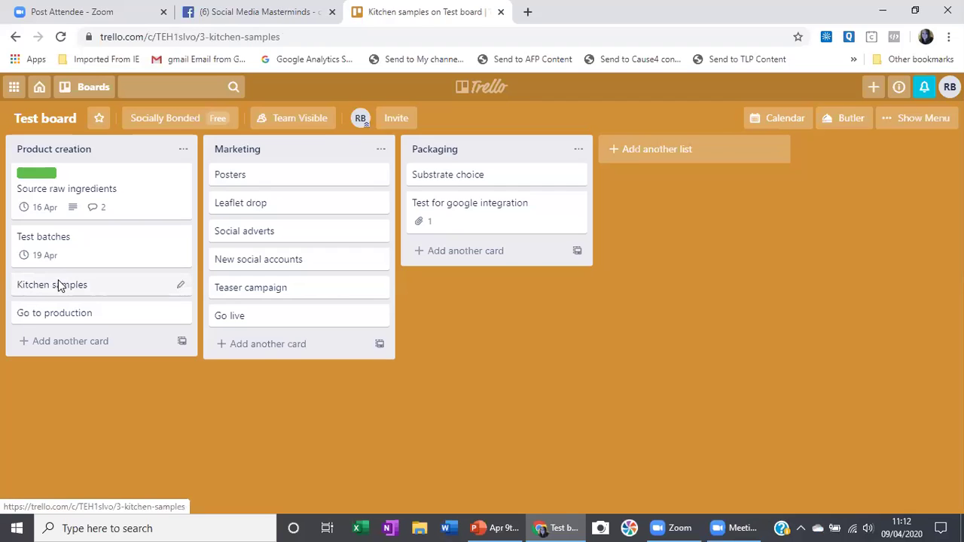
click(667, 276)
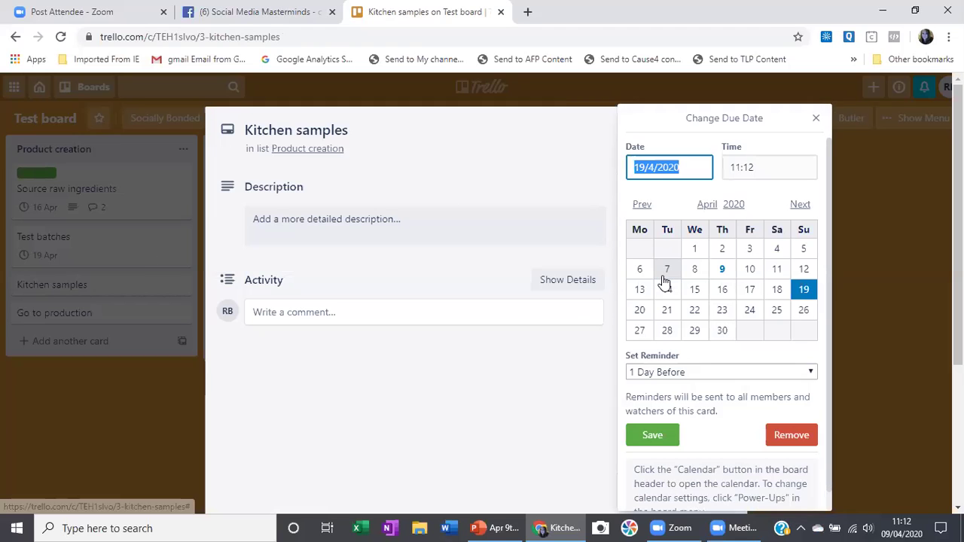
click(722, 310)
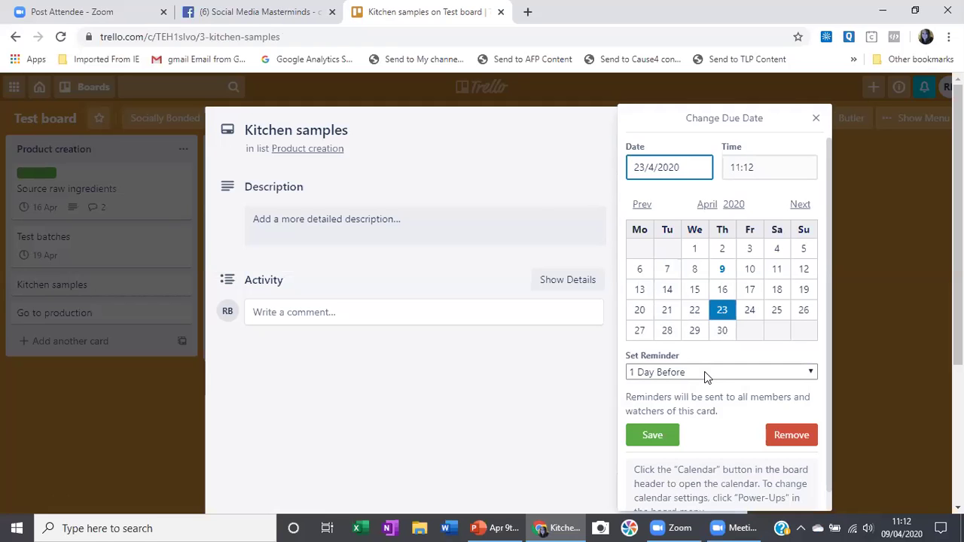
click(670, 437)
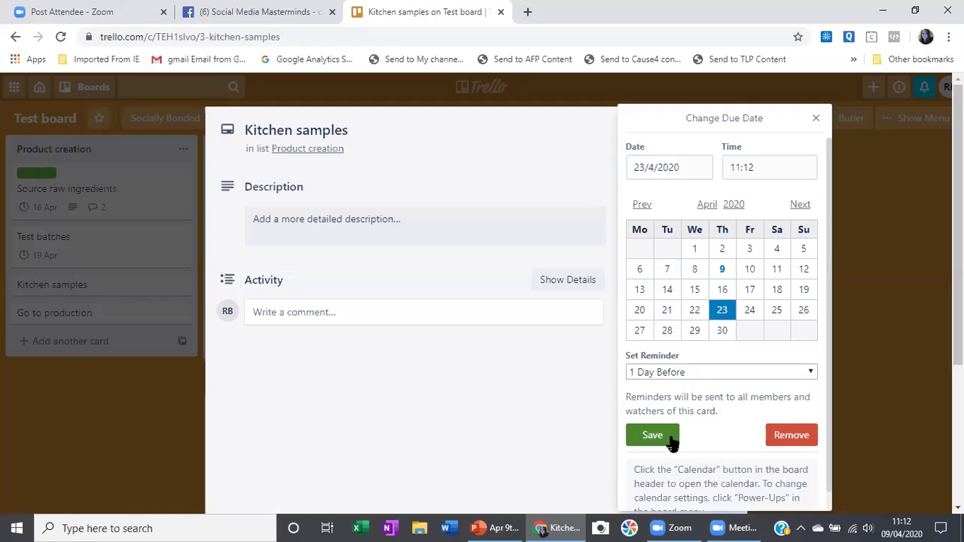
click(729, 126)
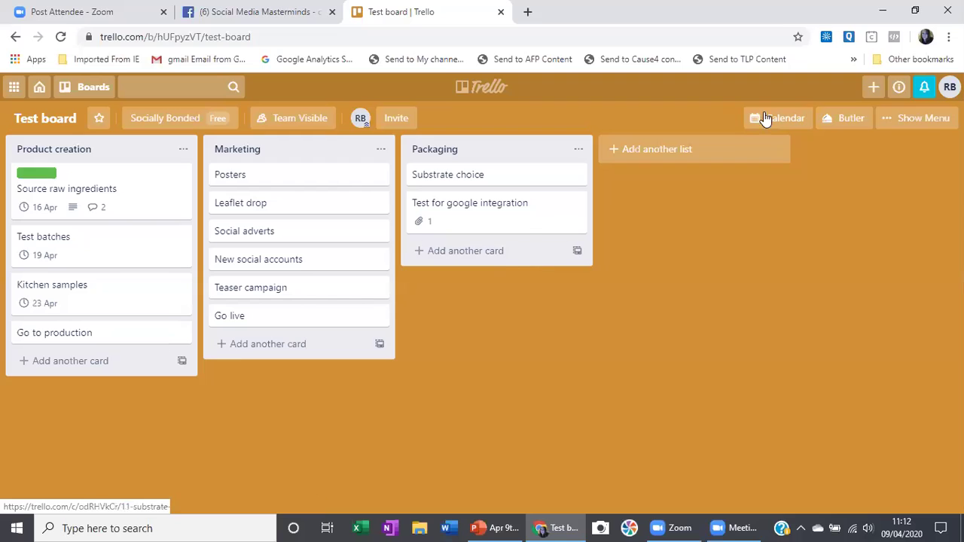
Step: Review the April 2020 calendar for the cards with due dates, and return to the board
click(788, 118)
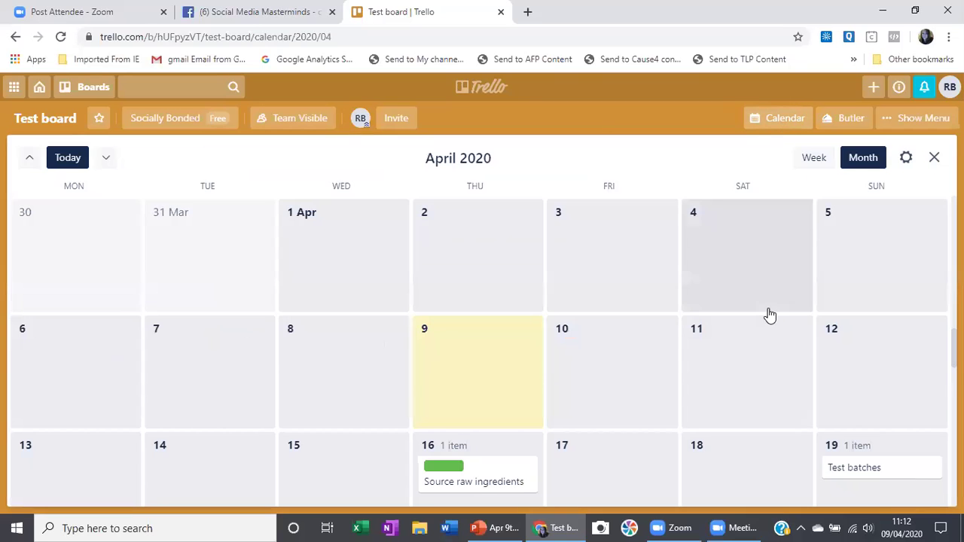
scroll(760, 316, down, 3)
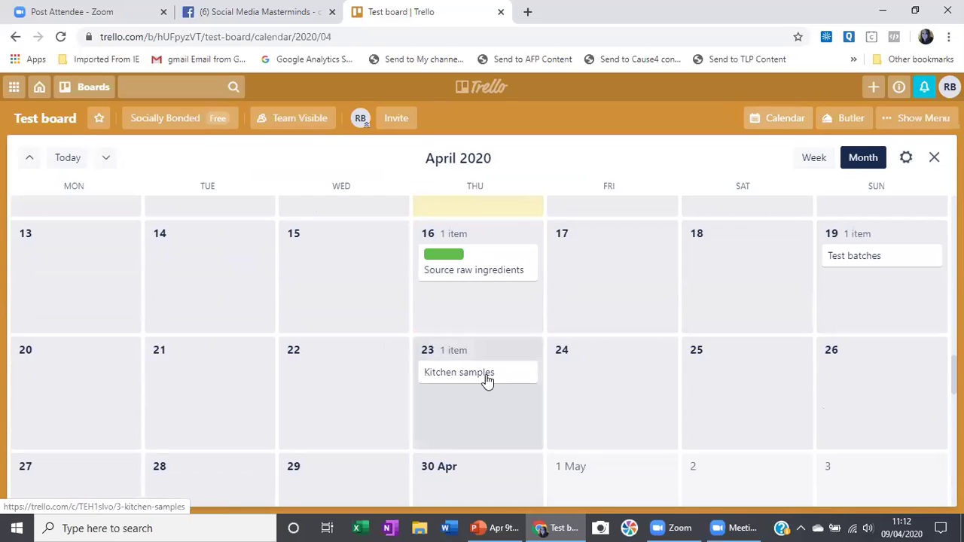
click(933, 157)
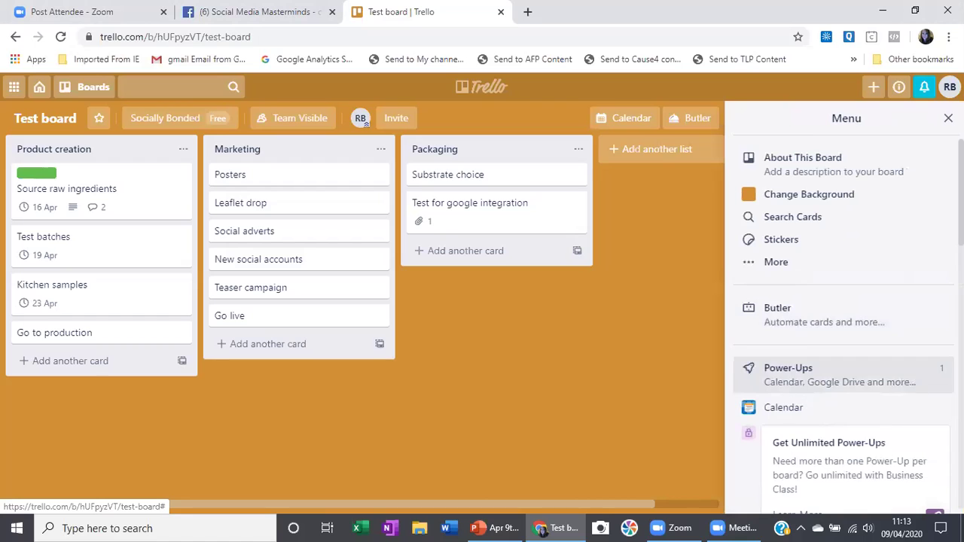
Step: Disable the Calendar Power-Up on the Test board and close the board's options
click(929, 416)
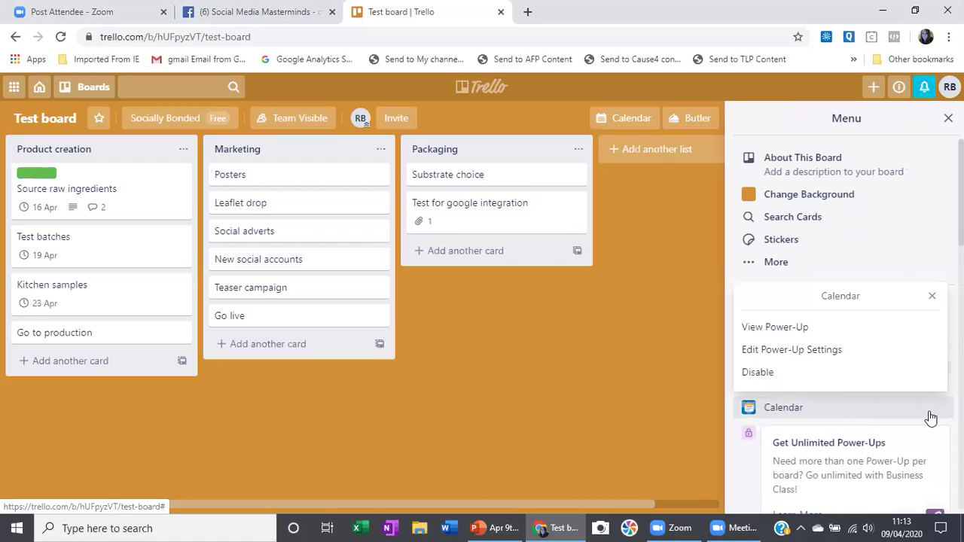
click(790, 379)
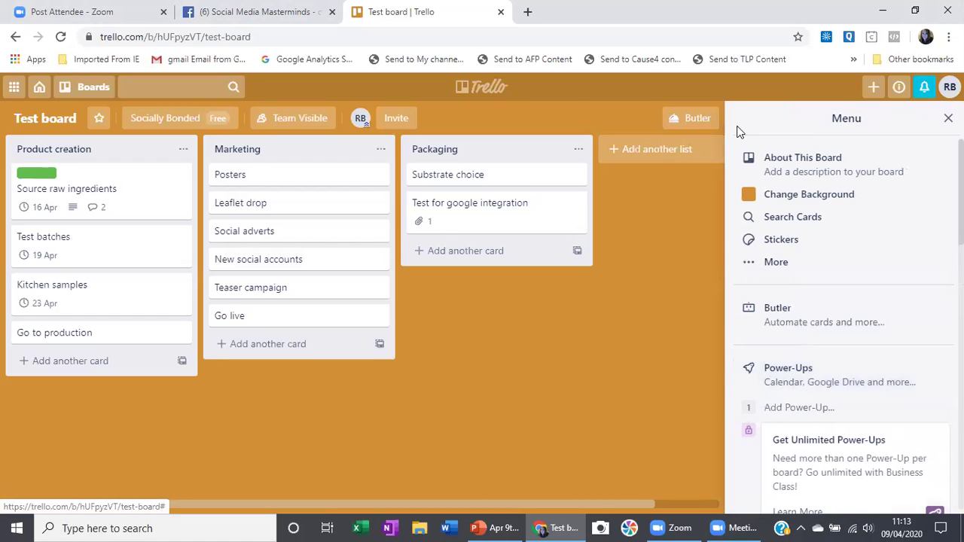
click(947, 118)
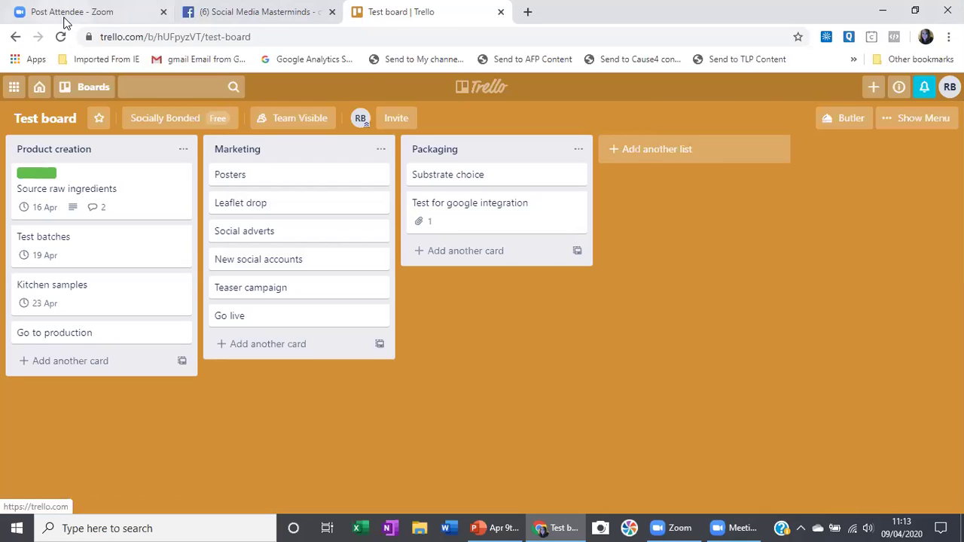
Step: Find the Calendar Power-Up by searching for "calendar", add it to the Test board, and return to the board
click(933, 129)
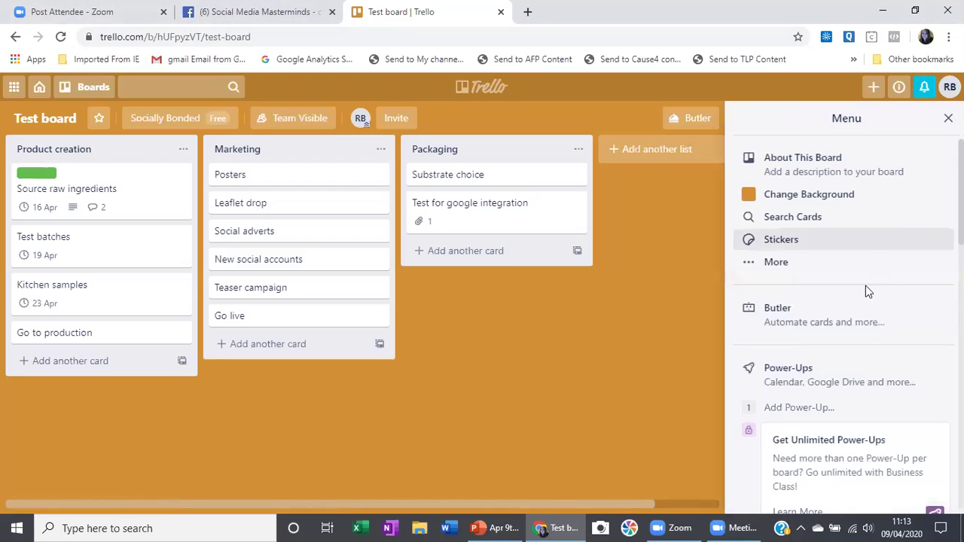
click(838, 387)
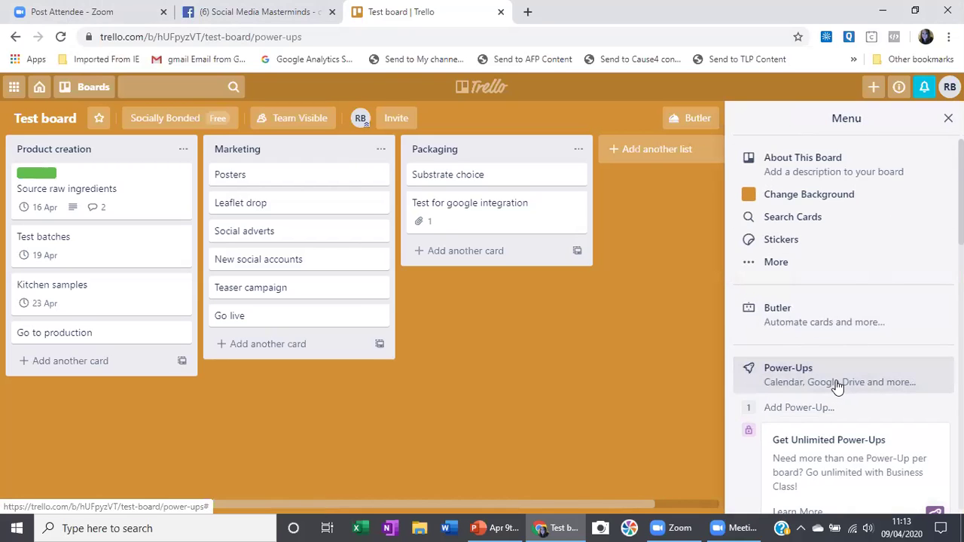
scroll(467, 246, down, 10)
scroll(467, 245, down, 8)
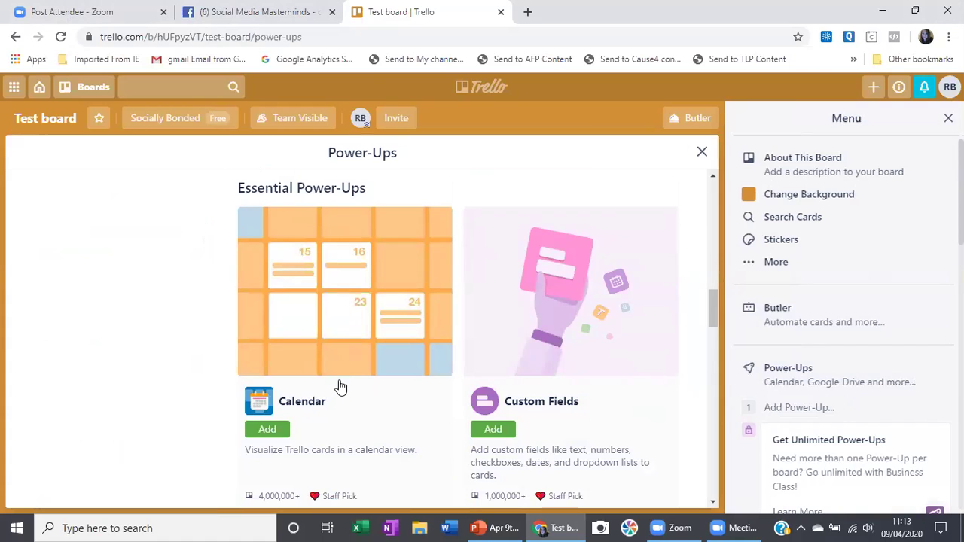
scroll(338, 389, up, 15)
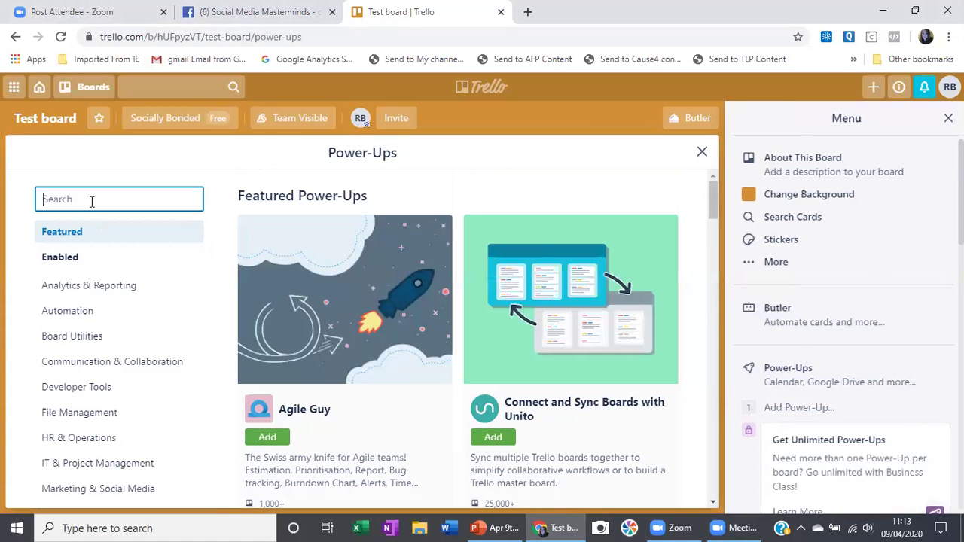
click(91, 201)
text(calendar)
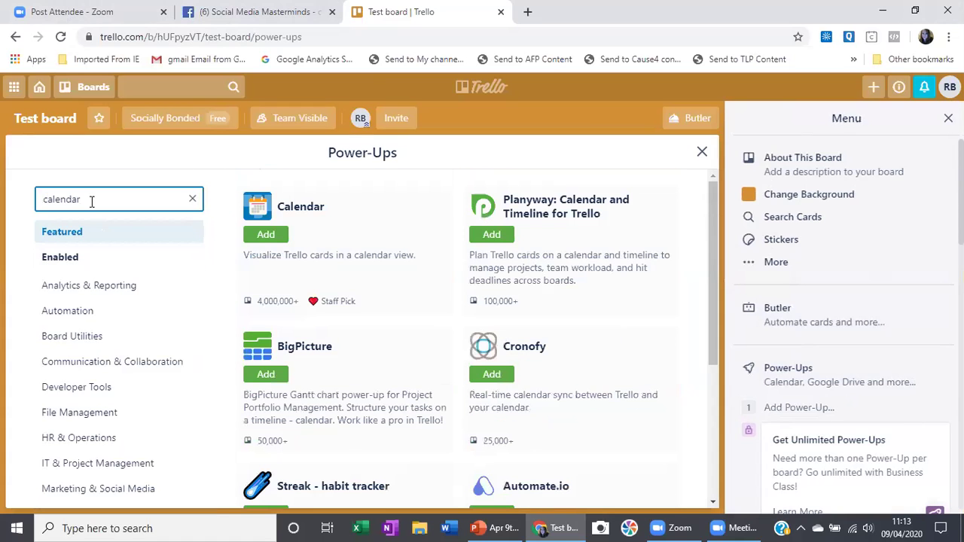
click(275, 242)
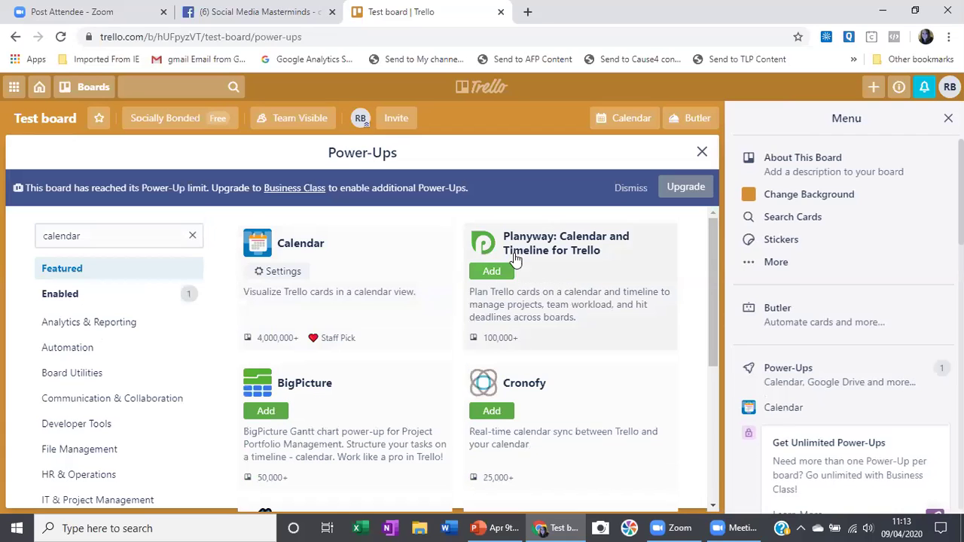
click(703, 154)
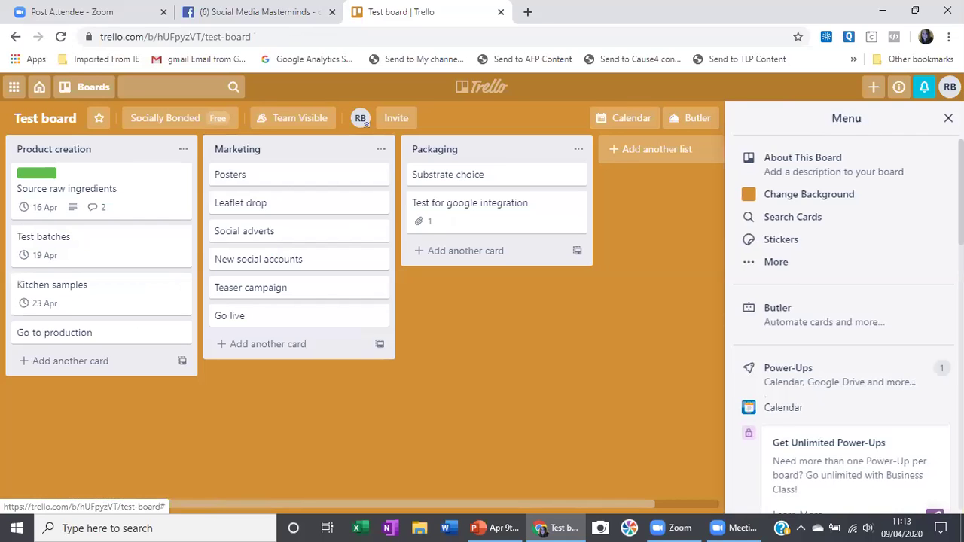
click(948, 118)
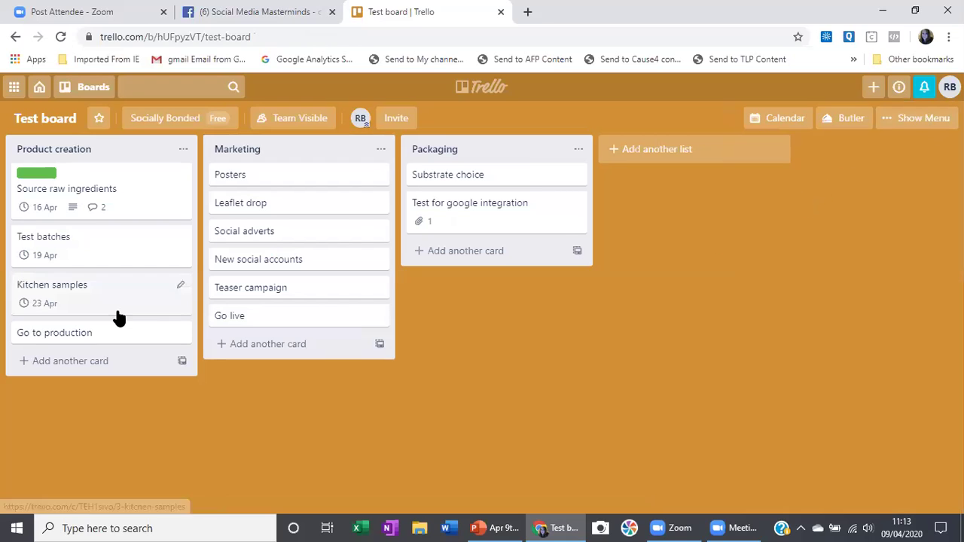
Step: Set the due date of the "Leaflet drop" card in the Marketing list to 15/4/2020 at 11:12
click(298, 220)
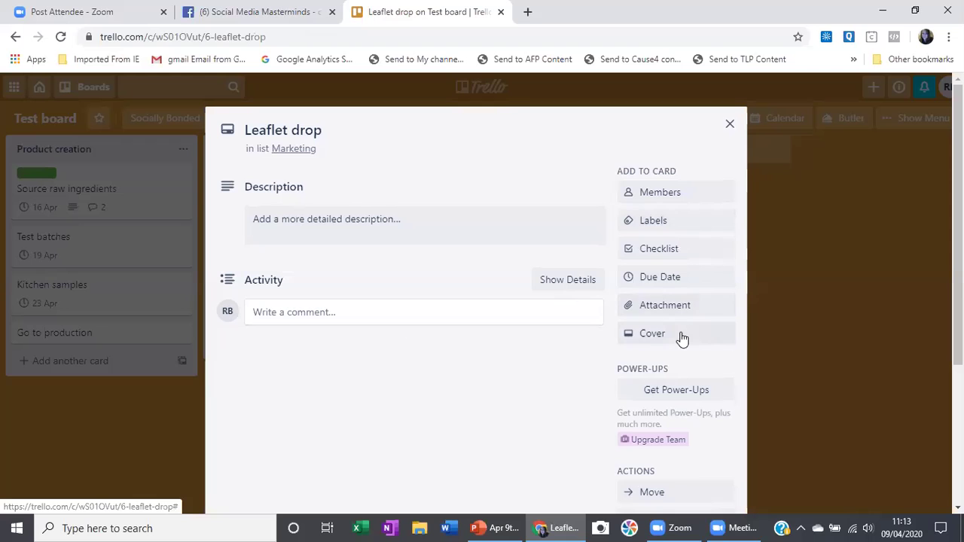
click(669, 277)
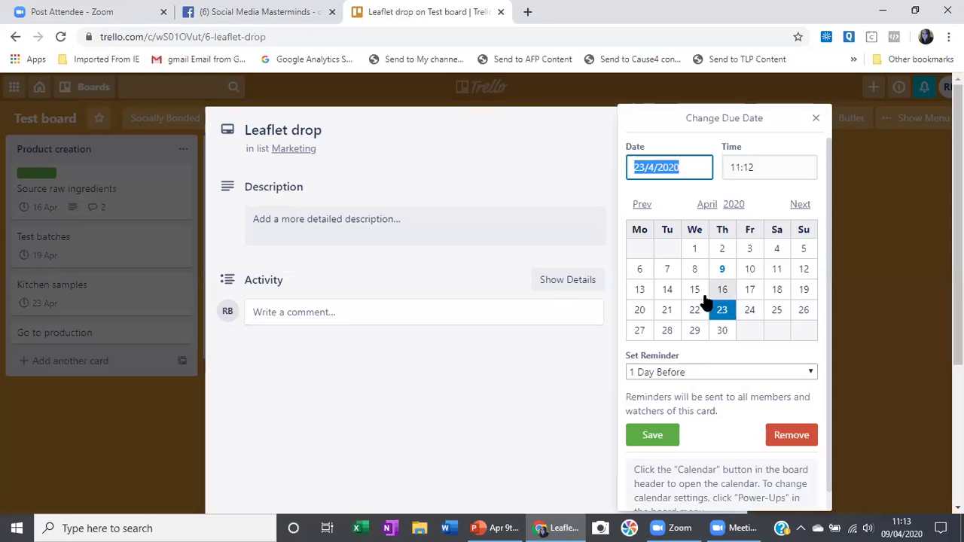
click(696, 291)
click(651, 434)
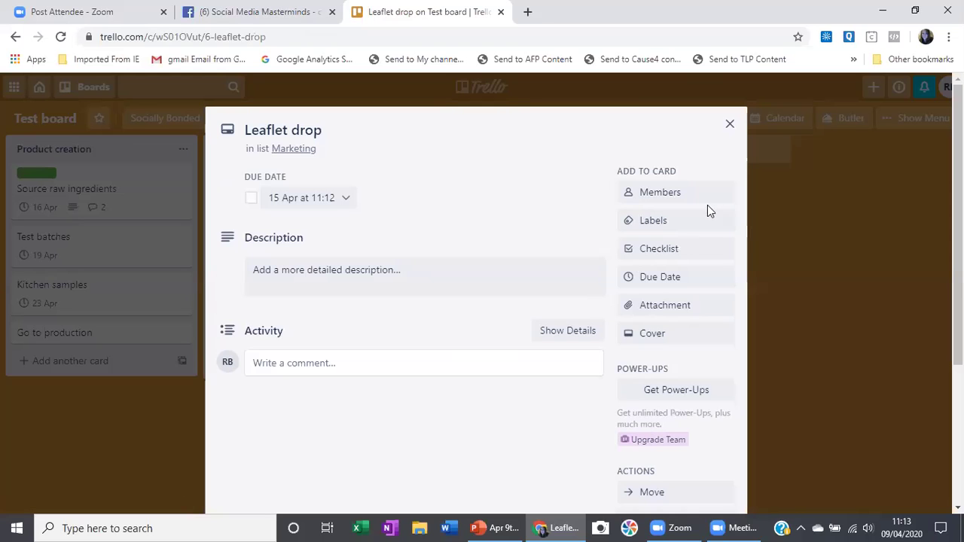
click(730, 125)
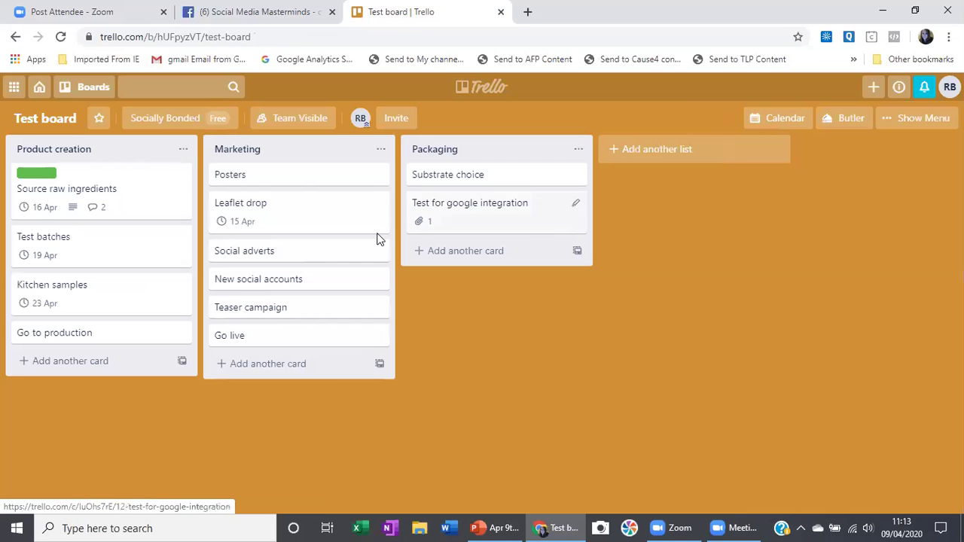
Step: Set the due date of the "Social adverts" card in the Marketing list to 1/4/2020 at 11:12
click(268, 258)
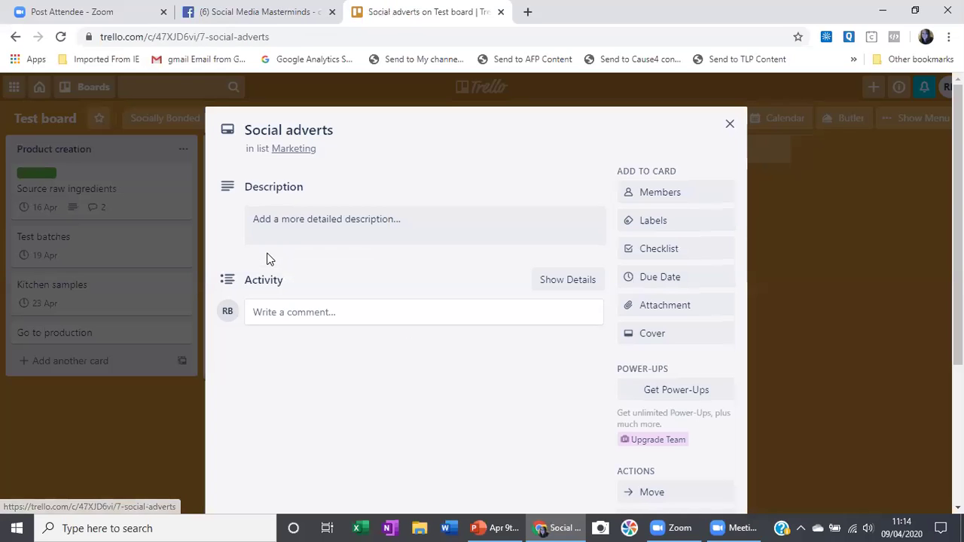
click(701, 282)
click(692, 250)
click(652, 436)
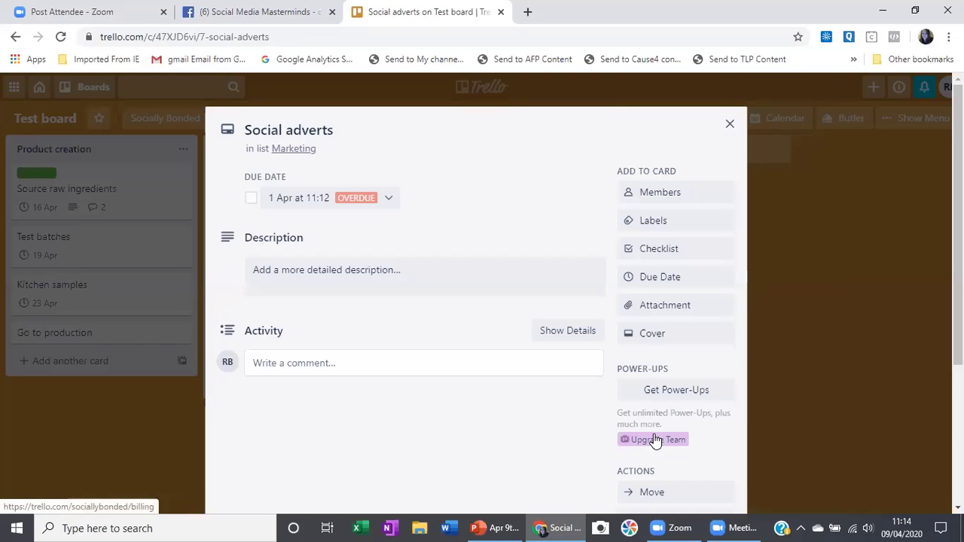
click(728, 125)
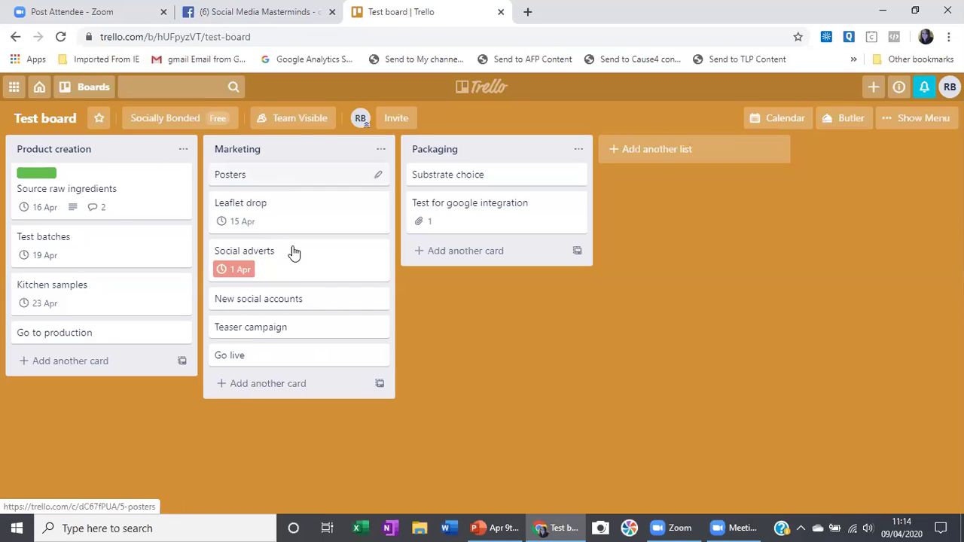
Step: Set the due date of the "Teaser campaign" card in the Marketing list to 10/4/2020 at 11:12
click(305, 327)
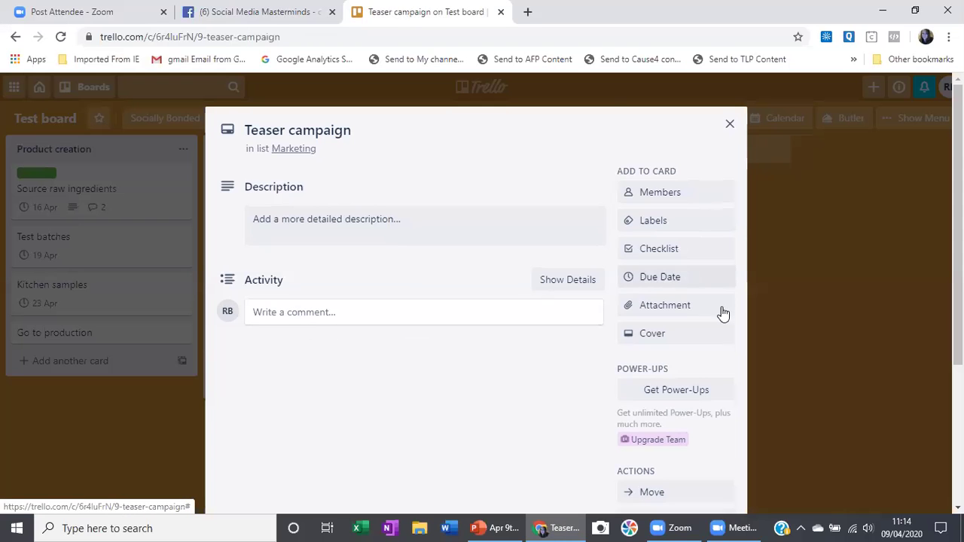
click(668, 278)
click(749, 276)
click(652, 435)
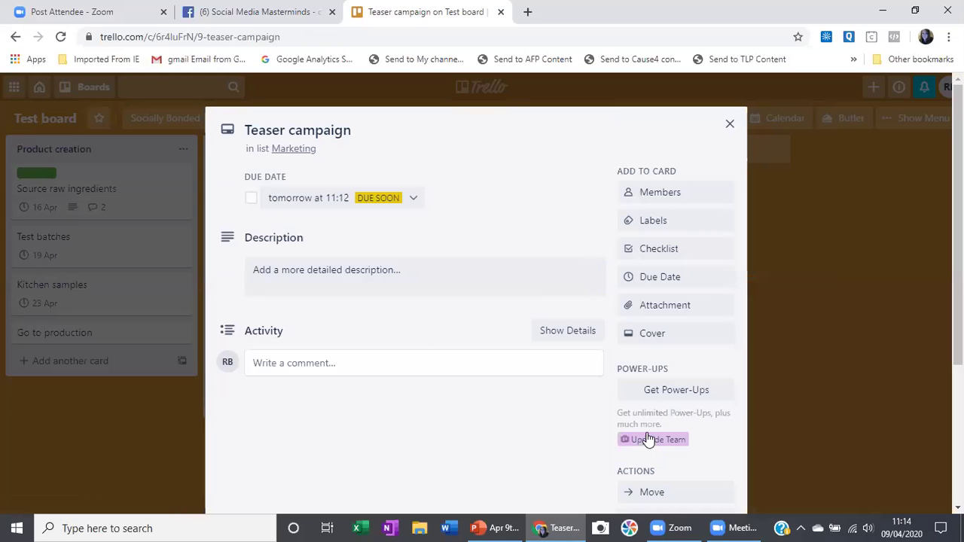
click(729, 125)
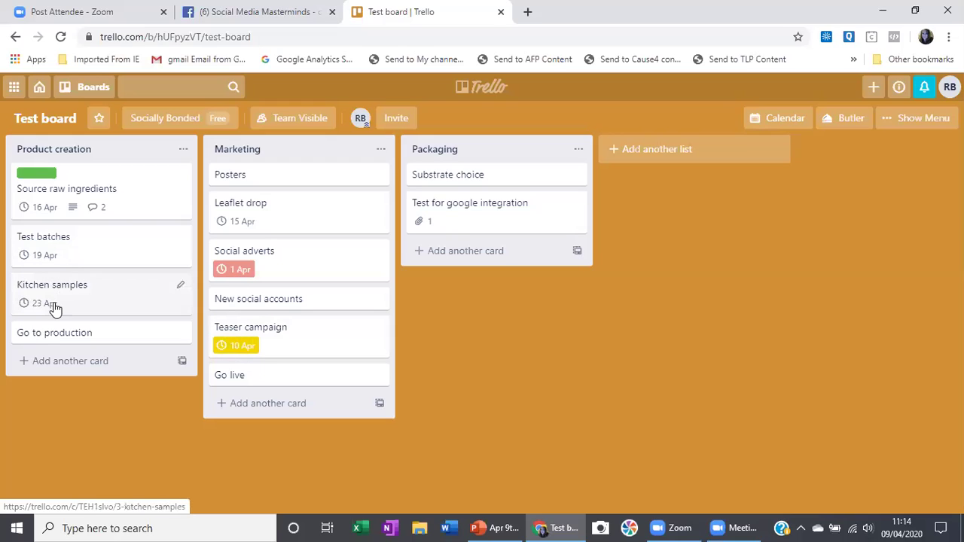
Step: Review the Product creation and Marketing cards in the April 2020 calendar, return to the board, and look over its options
click(787, 125)
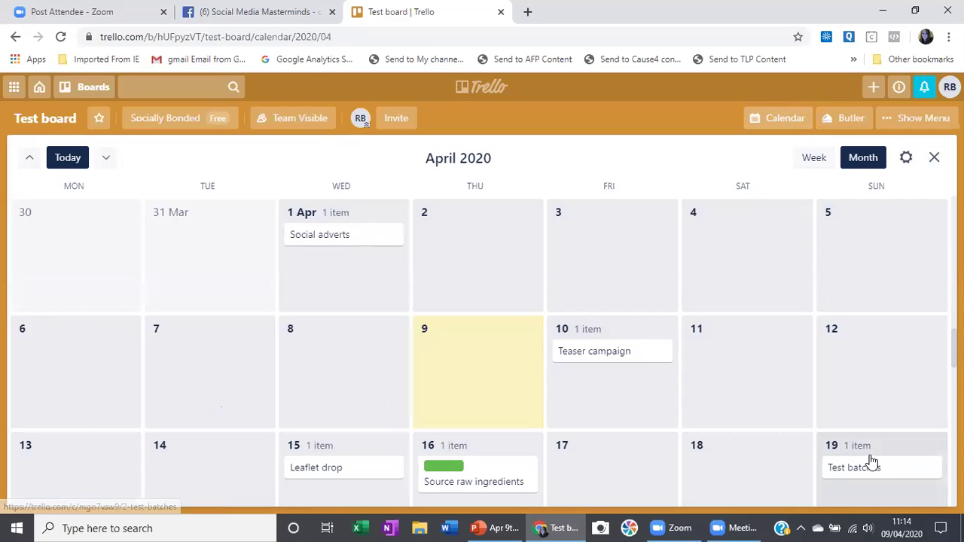
click(785, 120)
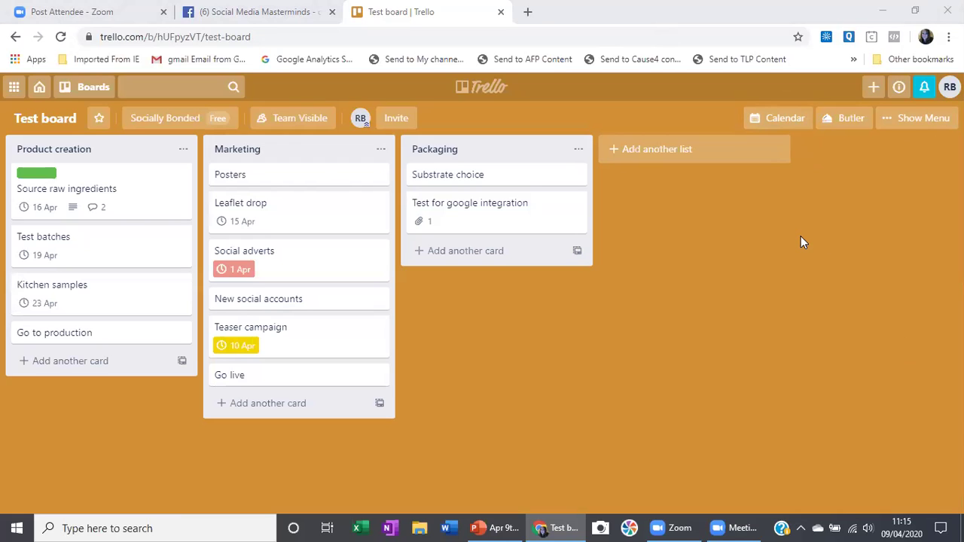
click(906, 126)
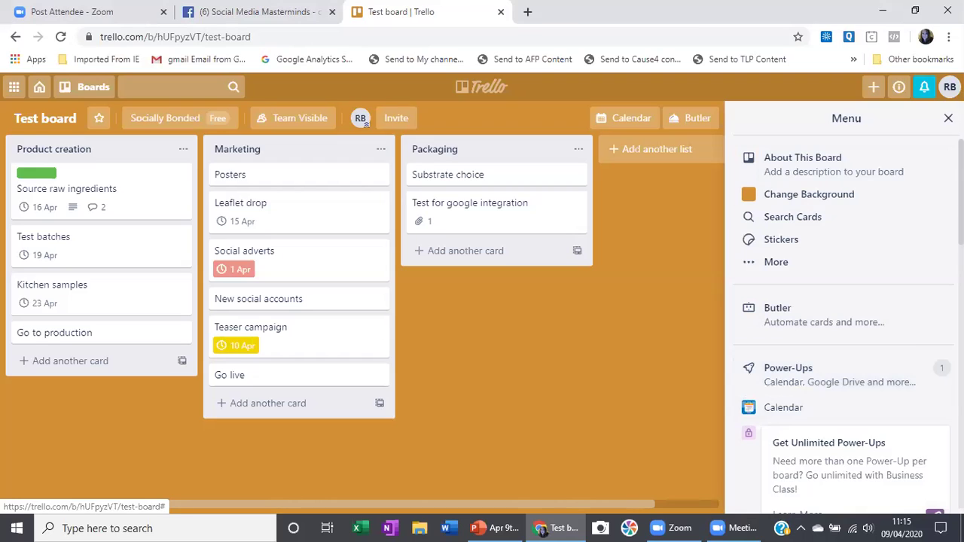
click(948, 118)
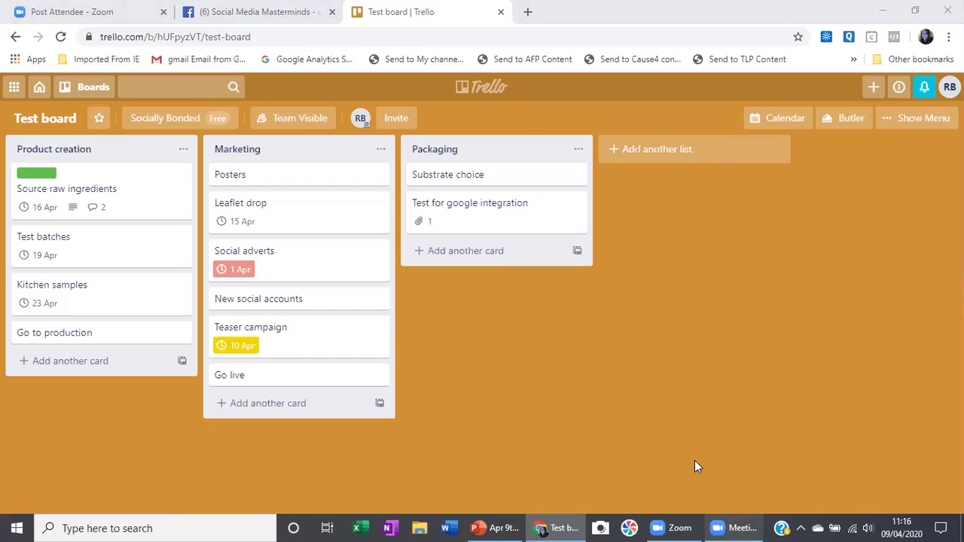
Step: Switch to the PowerPoint presentation "Apr 9th Digital Drive Trello Webinar" and start the slide show from slide 18, "Automation"
mouse_move(511, 525)
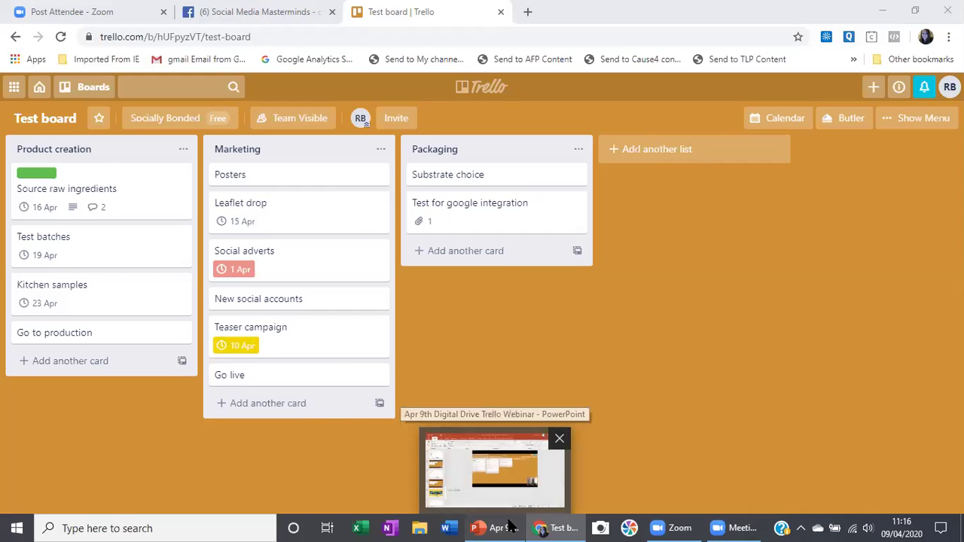
click(496, 501)
click(66, 295)
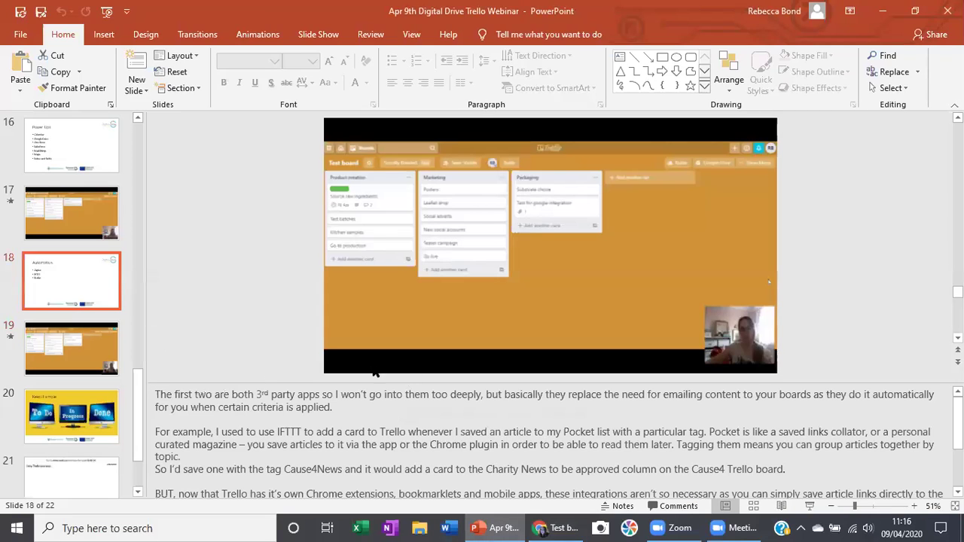
click(807, 507)
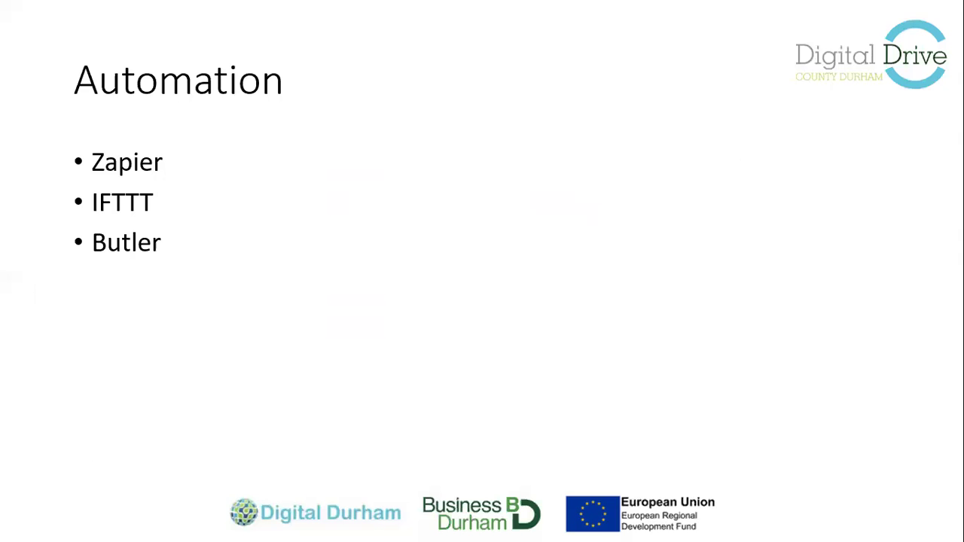